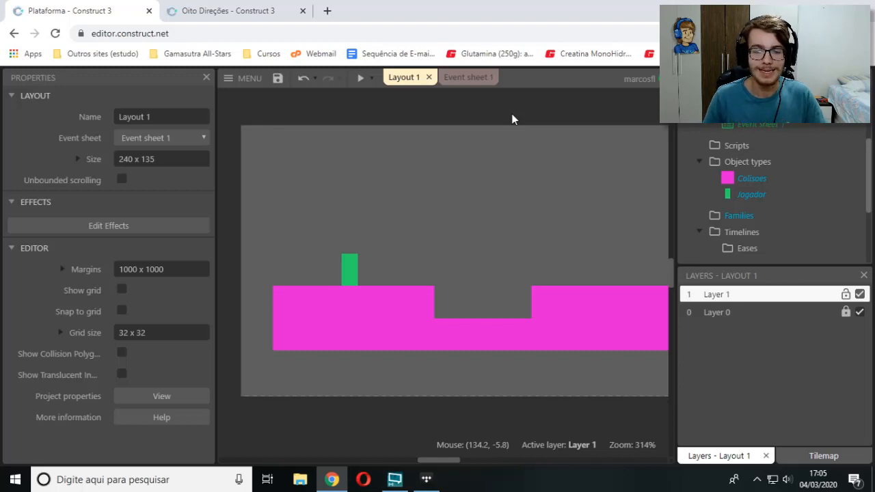
Nudge the Jogador sprite back and forth along the platform and return it to position 54, 72
scroll(444, 280, up, 4)
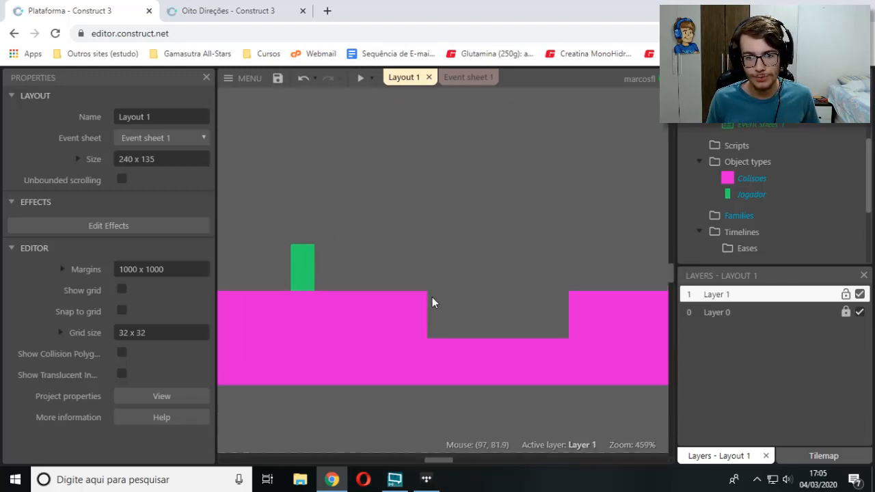
scroll(411, 271, down, 2)
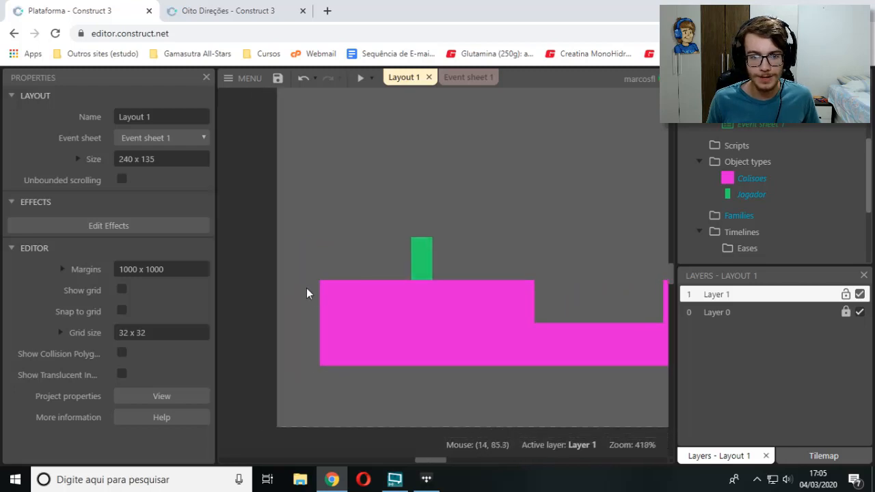
scroll(307, 283, up, 4)
click(468, 265)
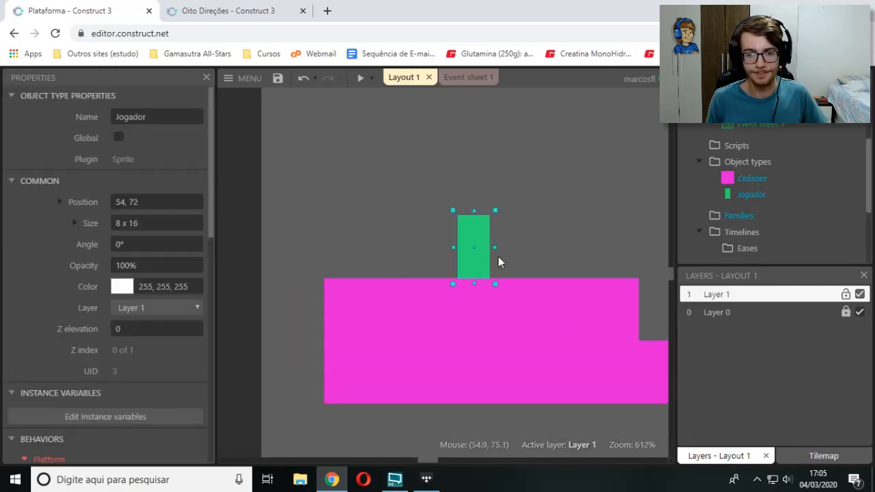
key(Left)
key(Left)
key(Left)
key(Left)
key(Left)
key(Left)
key(Left)
key(Left)
key(Left)
key(Left)
key(Left)
key(Left)
key(Left)
key(Left)
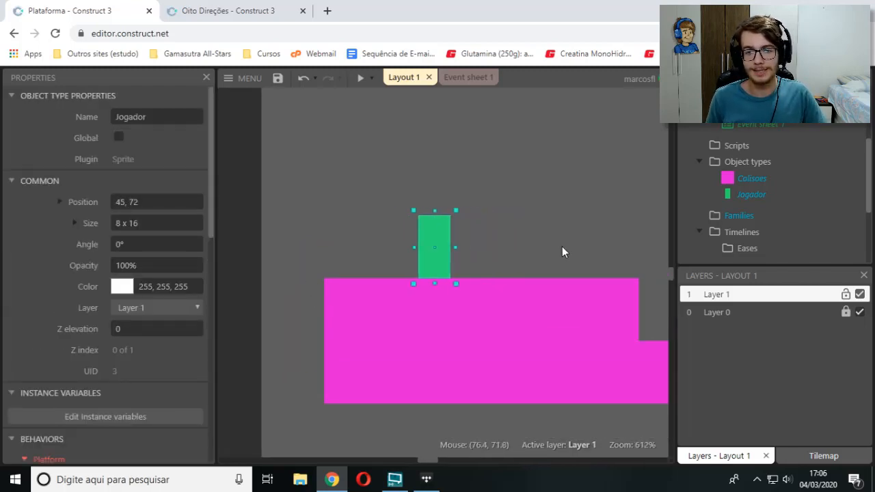
key(Right)
key(Right)
key(Right)
key(Right)
key(Right)
key(Right)
key(Right)
key(Right)
key(Right)
key(Right)
key(Right)
key(Right)
key(Right)
key(Right)
key(Right)
key(Right)
key(Right)
key(Right)
key(Right)
middle_drag(607, 246, 554, 265)
key(Left)
key(Left)
key(Left)
key(Left)
key(Left)
key(Left)
key(Left)
key(Left)
key(Left)
key(Left)
key(Left)
key(Left)
key(Left)
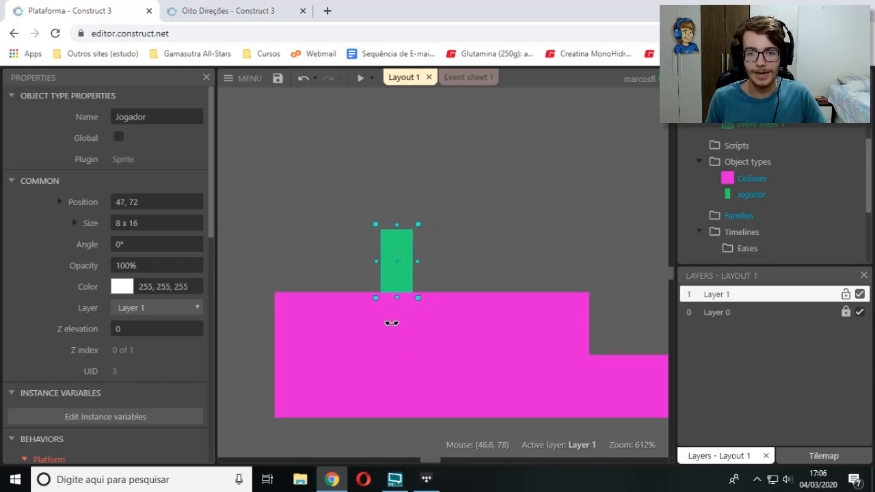
key(Right)
key(Right)
key(Right)
key(Right)
key(Right)
key(Right)
key(Right)
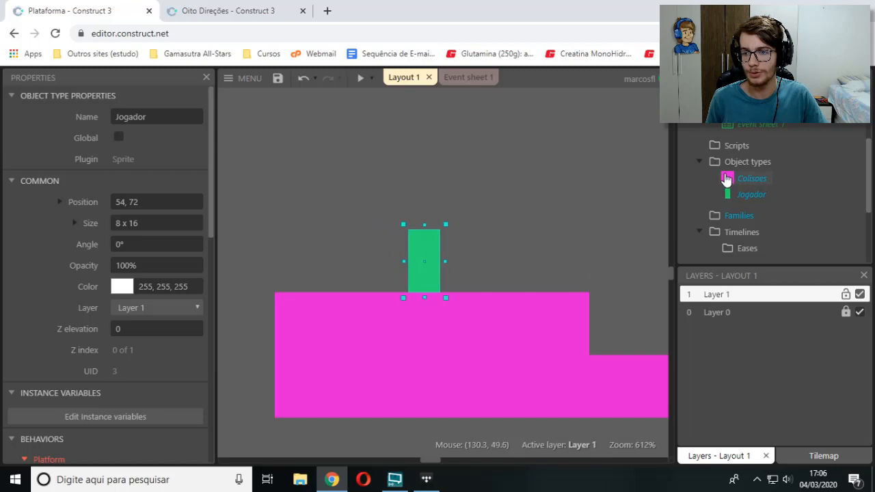
Check the behaviors assigned to the Colisoes tilemap
click(726, 182)
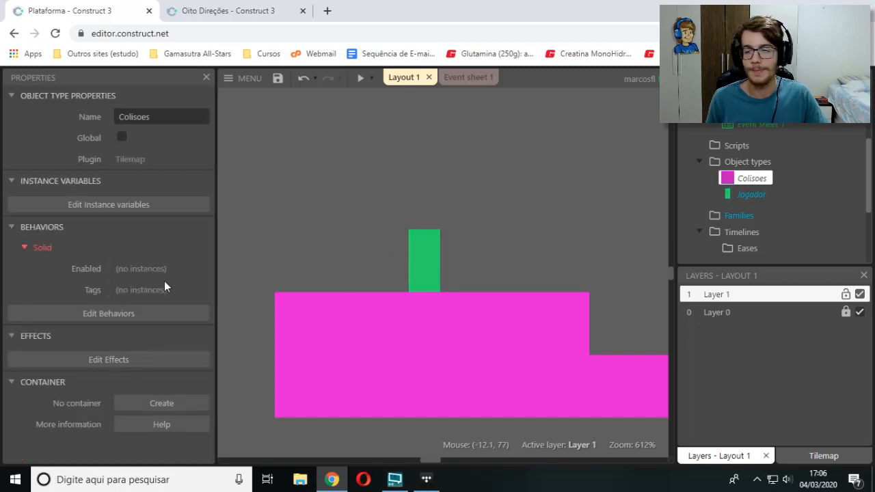
Move the Jogador sprite along the platform and past its edge over the gap, to position 102, 72
click(449, 374)
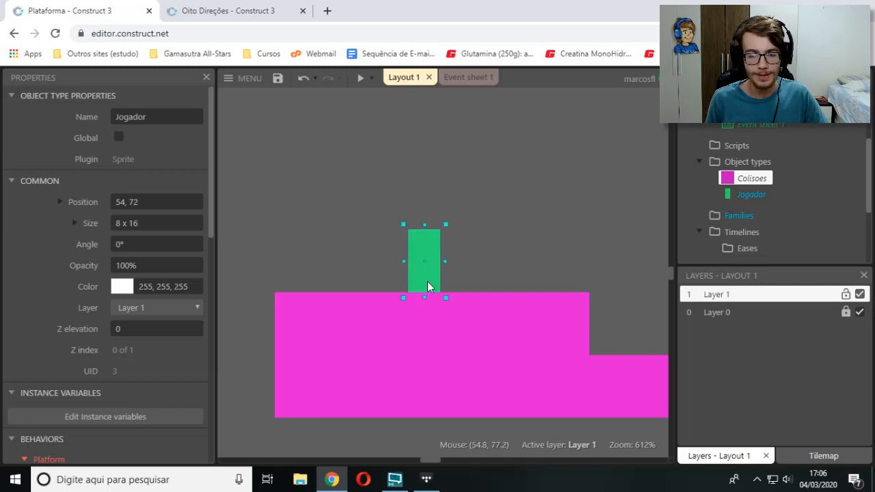
key(Right)
key(Right)
key(Right)
key(Right)
key(Right)
key(Right)
key(Right)
key(Right)
key(Right)
key(Right)
key(Right)
key(Right)
key(Right)
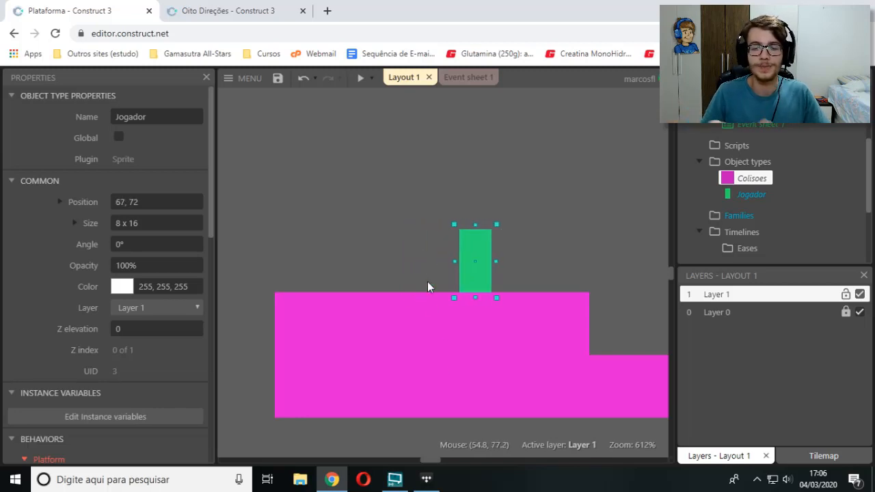
key(Right)
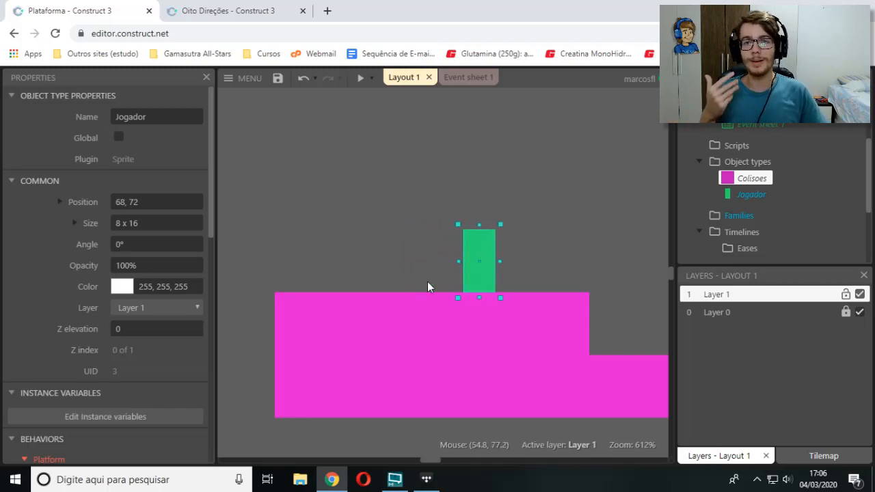
key(Right)
key(Right)
key(Right)
key(Right)
key(Right)
key(Right)
key(Right)
key(Right)
key(Right)
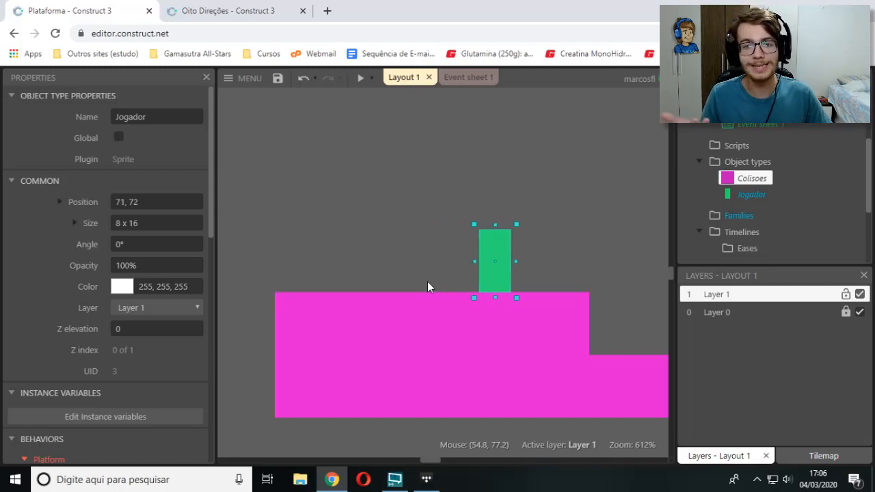
key(Right)
key(Right)
key(Right)
key(Right)
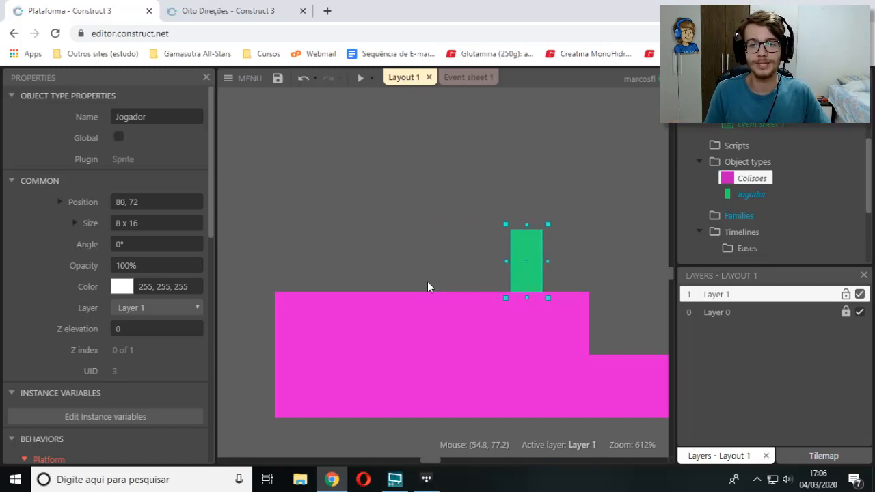
key(Right)
key(Right)
key(Right)
key(Right)
key(Right)
key(Right)
key(Right)
key(Right)
key(Right)
key(Right)
key(Right)
key(Right)
key(Right)
key(Right)
key(Right)
key(Right)
key(Right)
key(Right)
key(Right)
key(Right)
Nudge the Jogador sprite down beside the ledge and back up to position 102, 72
middle_drag(555, 283, 391, 279)
ctrl+scroll(500, 280, up, 6)
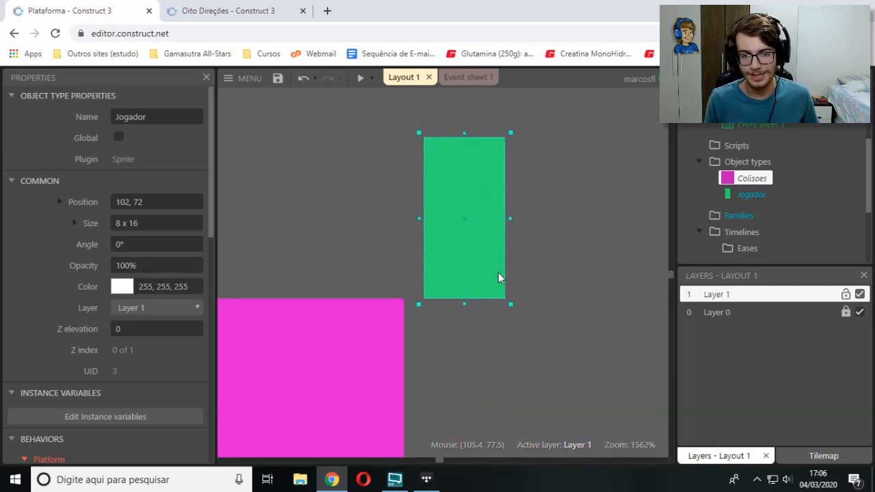
key(Down)
key(Down)
key(Down)
key(Down)
key(Down)
key(Up)
key(Up)
key(Up)
key(Up)
key(Up)
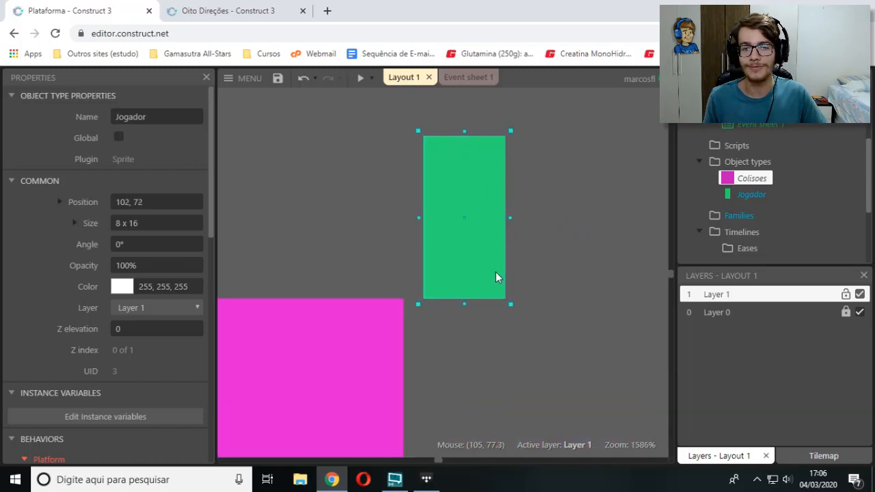
Move the Jogador sprite back to position 97, 72 so that it partly overhangs the platform edge
ctrl+scroll(496, 272, down, 4)
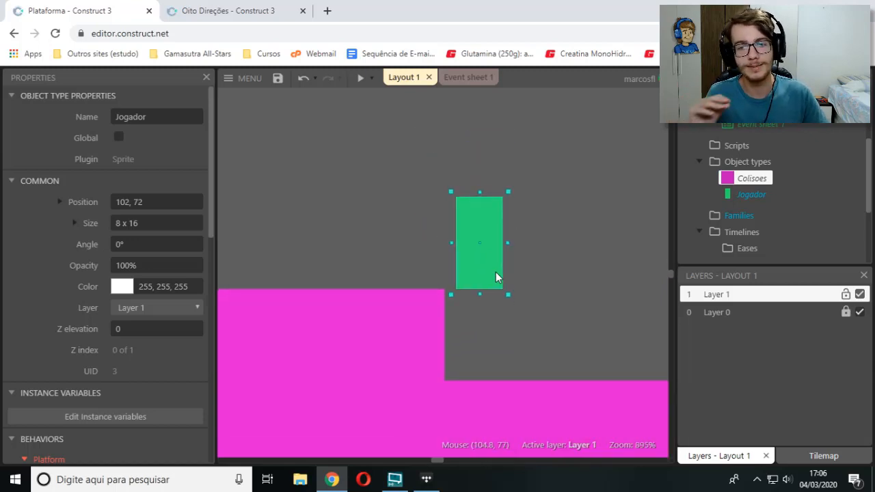
key(Left)
key(Left)
key(Left)
key(Right)
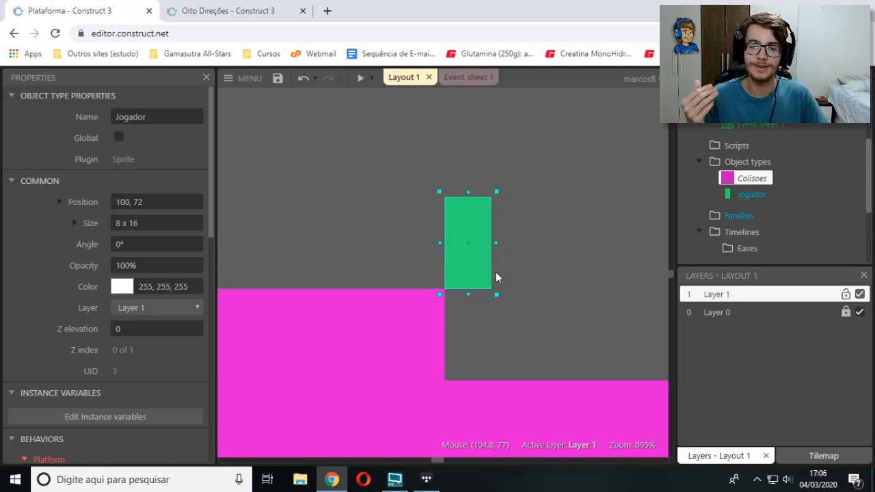
key(Left)
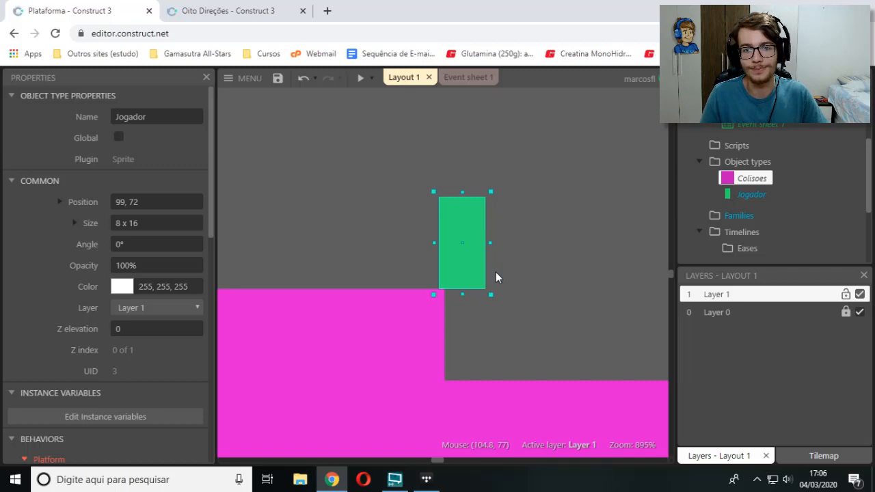
ctrl+scroll(496, 272, up, 5)
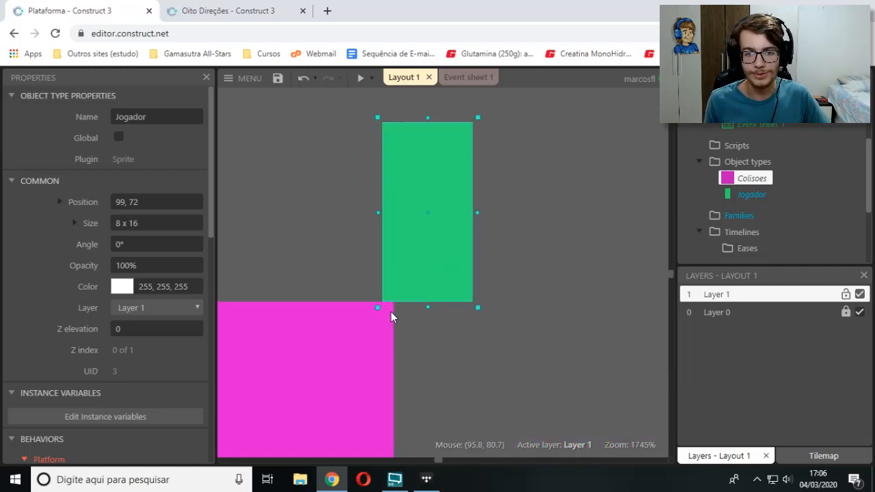
key(Left)
key(Left)
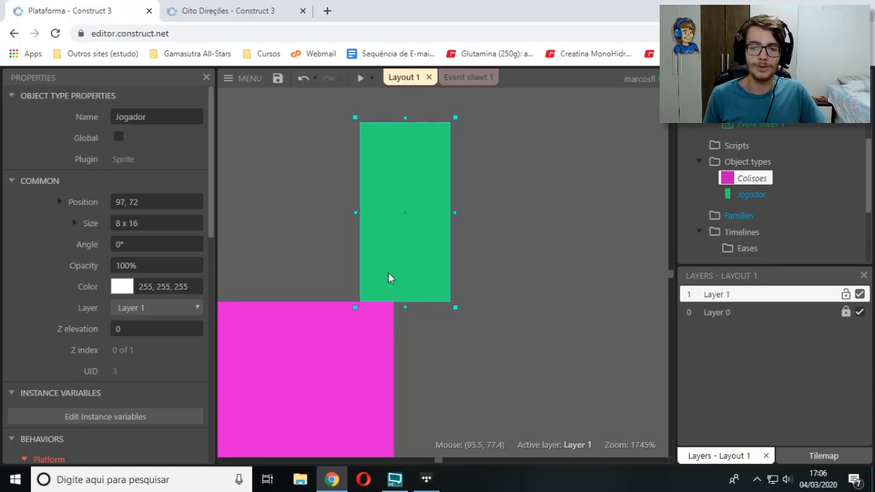
Examine Jogador's Platform behavior settings, the start of the platform and the sprite's placement at the platform edge
ctrl+scroll(420, 316, down, 2)
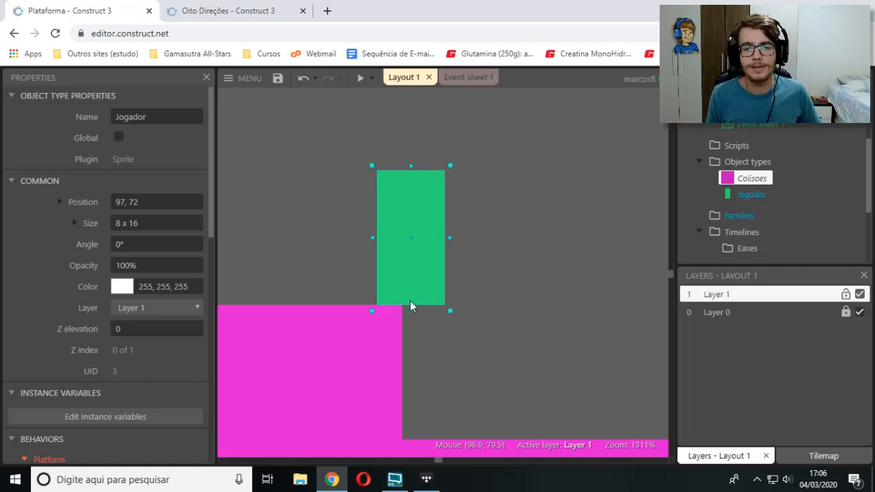
ctrl+scroll(411, 307, down, 2)
mouse_move(404, 307)
middle_down()
mouse_move(543, 280)
mouse_move(625, 280)
middle_up()
middle_drag(416, 288, 554, 265)
middle_drag(199, 236, 493, 258)
middle_drag(323, 264, 489, 257)
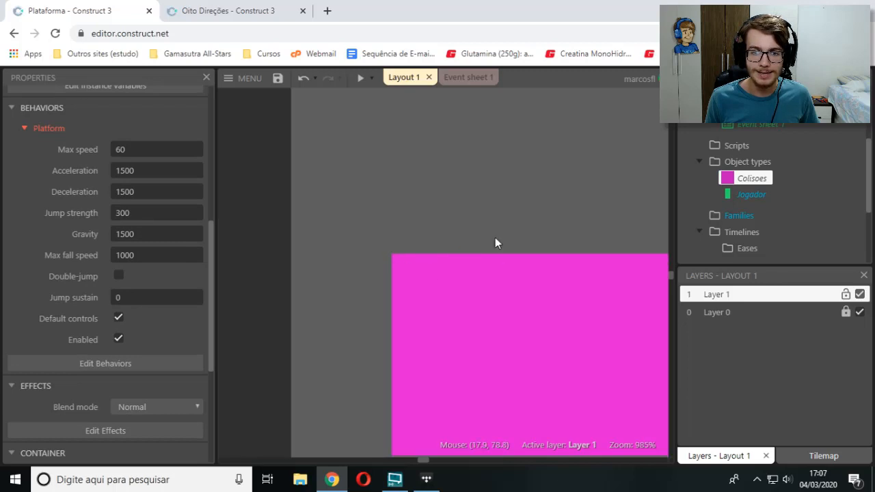
ctrl+scroll(507, 242, down, 4)
middle_drag(554, 225, 483, 260)
ctrl+scroll(540, 283, up, 2)
ctrl+scroll(541, 281, up, 4)
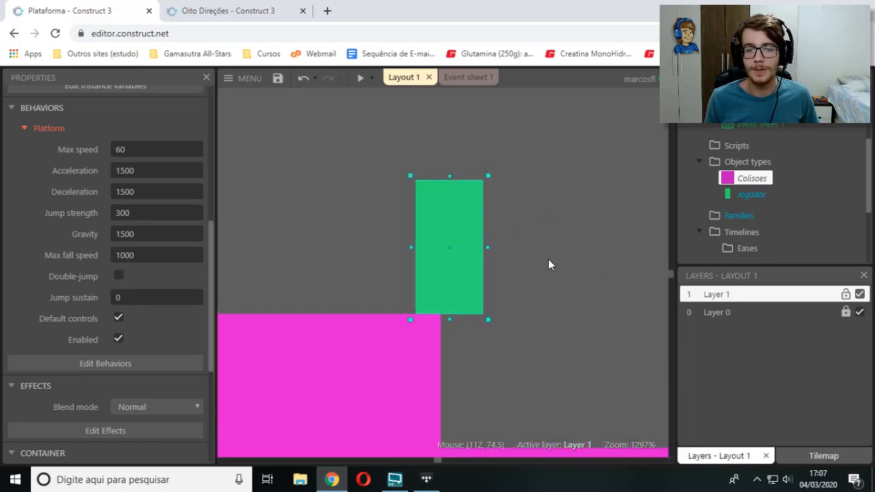
Disable the Jogador "Platform is on floor" condition in Event sheet 1
click(453, 78)
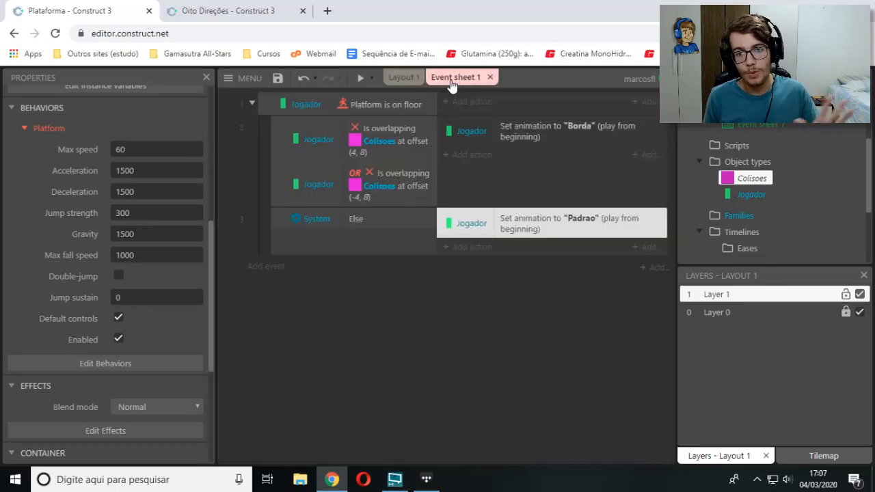
click(267, 107)
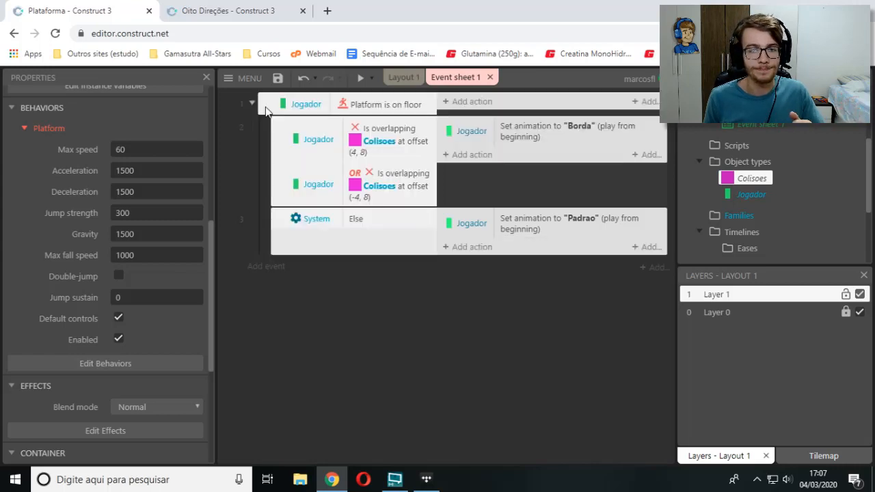
click(370, 108)
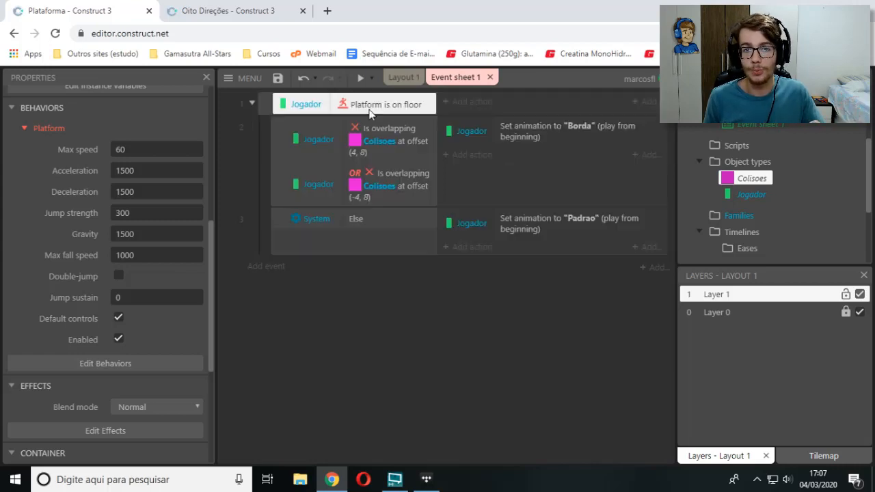
click(403, 77)
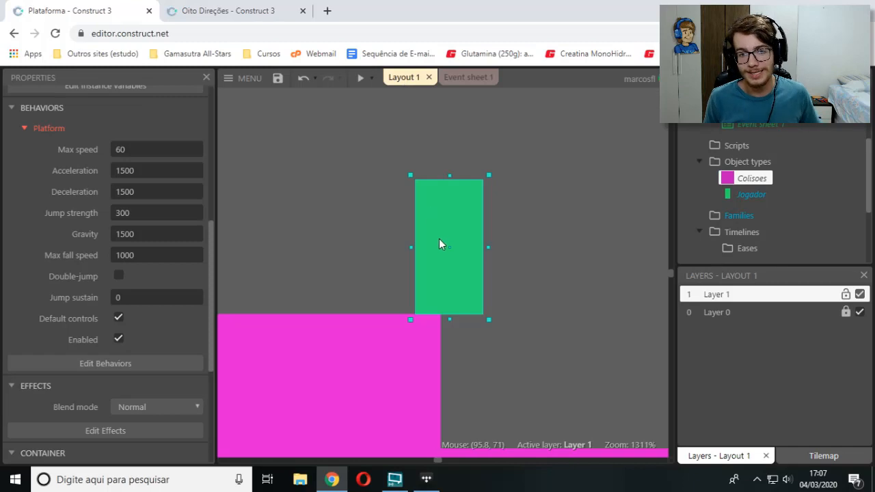
click(468, 77)
Move the Colisoes overlap event and its Else event out of the "Platform is on floor" event, placing them above it as top-level events
click(285, 168)
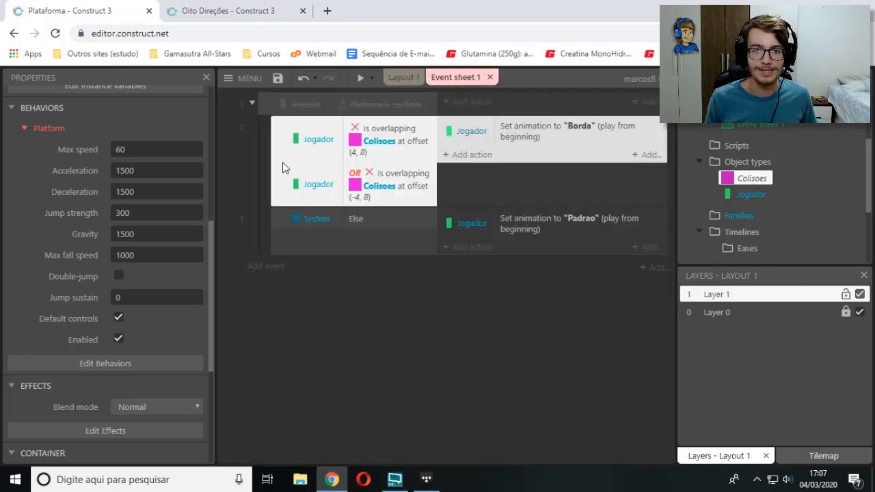
ctrl+click(281, 233)
drag(279, 152, 279, 101)
click(375, 139)
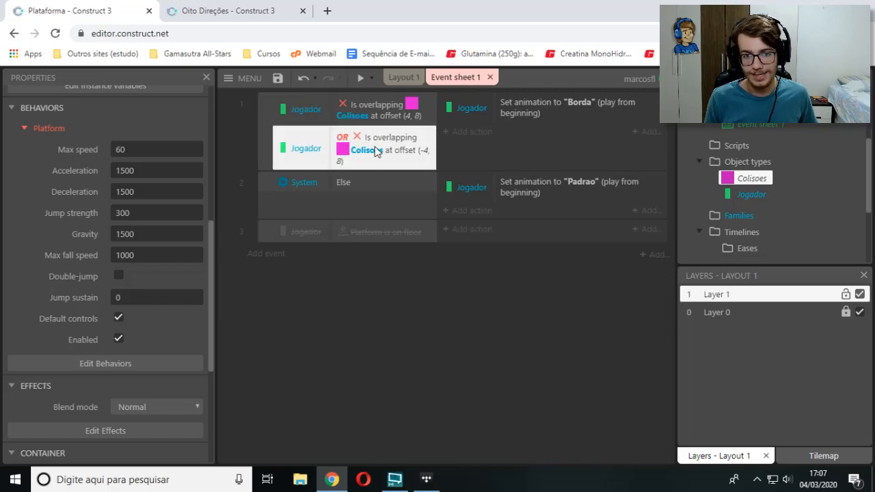
click(385, 232)
Preview Layout 1 and test the Jogador's animation by making it walk and jump repeatedly on the platform
click(403, 76)
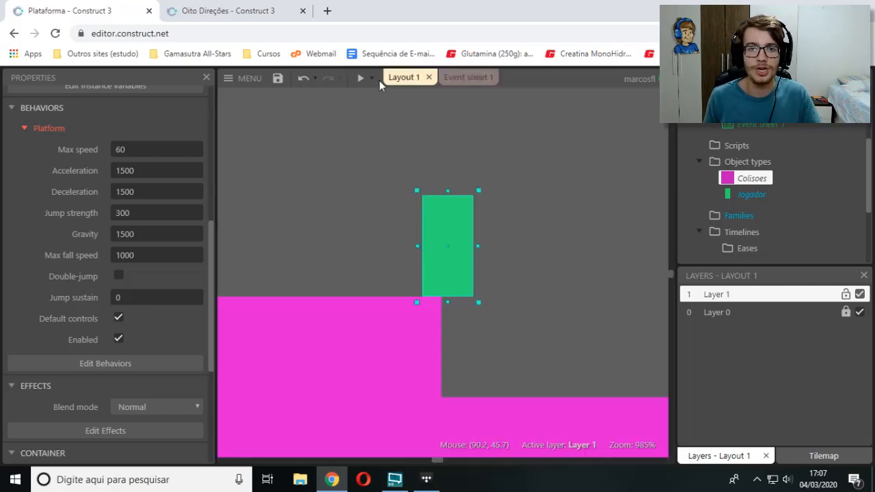
click(360, 77)
key(Up)
key(Left)
key(Up)
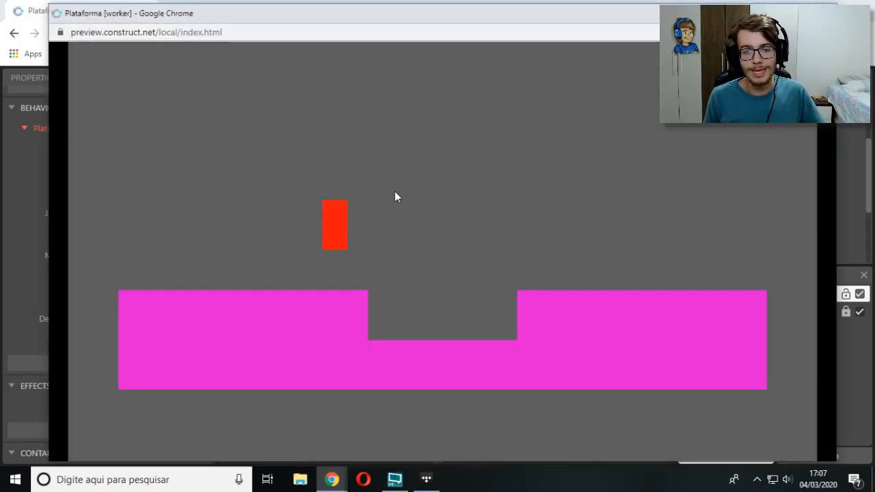
key(Up)
key(Up)
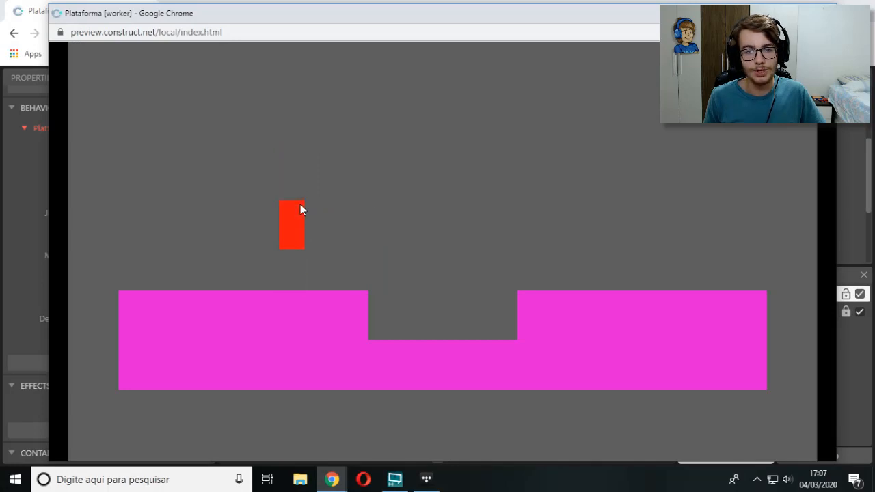
key(Up)
key(Up)
key(Up)
key(Up)
key(Up)
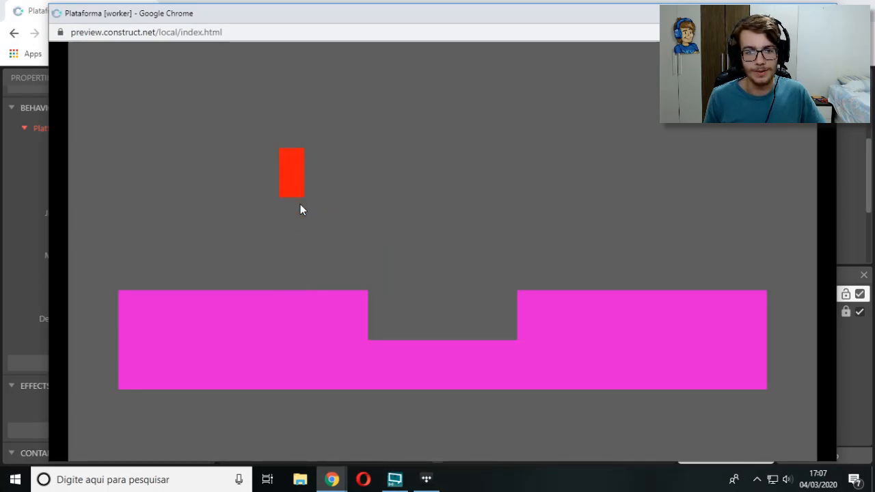
Test the Jogador's animation in the preview by jumping and walking it between the platform's outer edge and the central gap
key(Up)
key(Up)
key(Left)
key(Right)
key(Left)
key(Right)
key(Left)
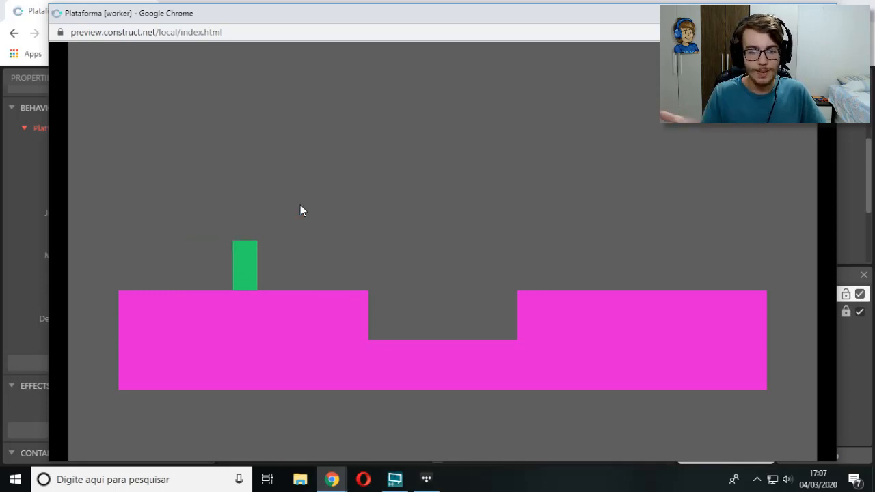
key(Left)
key(Left)
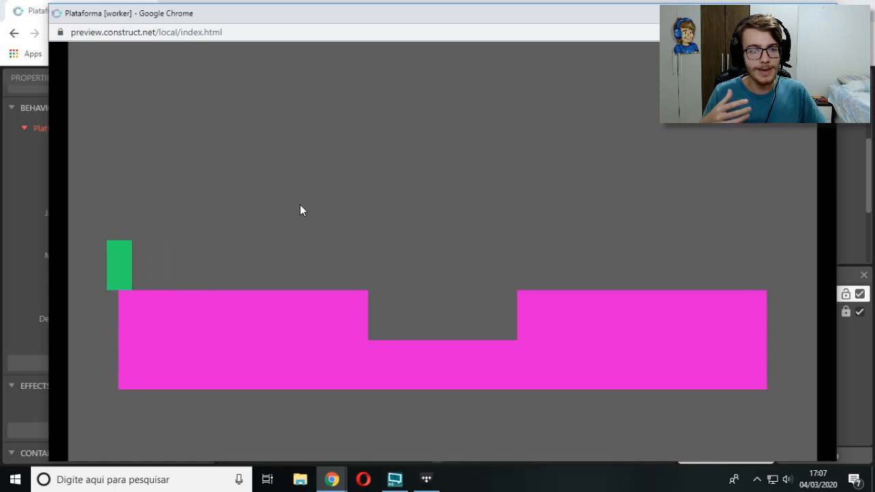
key(Right)
key(Right)
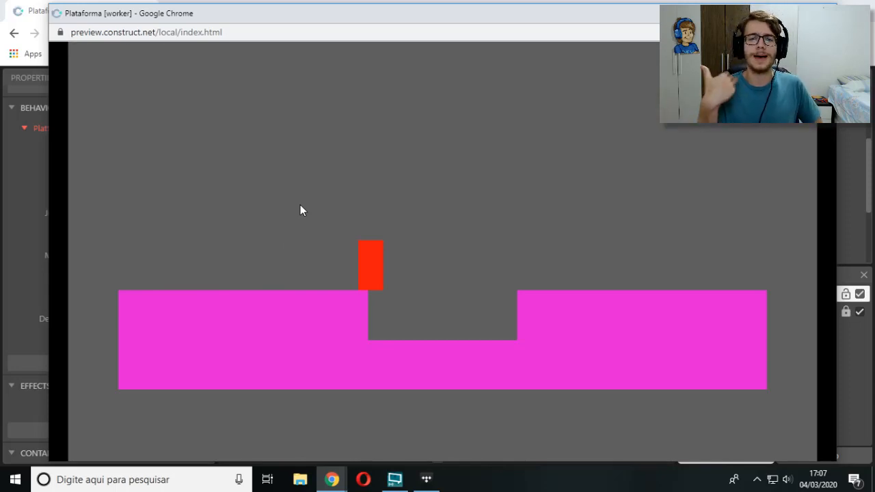
key(Left)
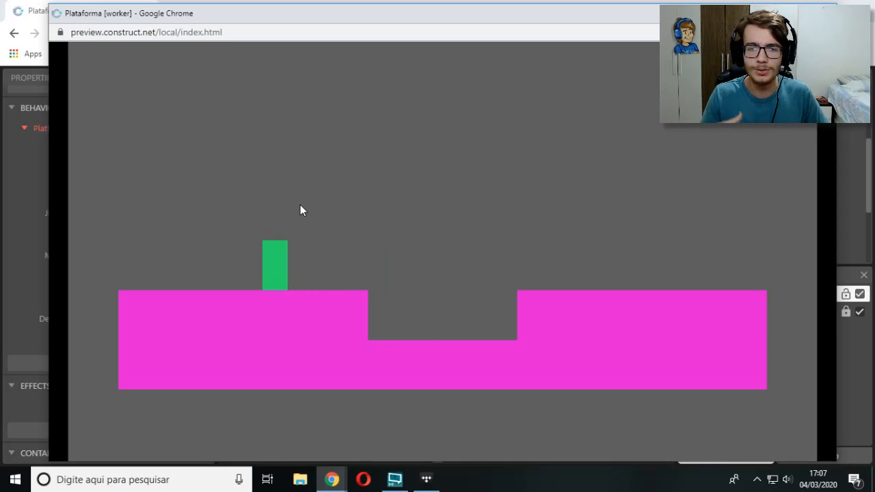
key(Right)
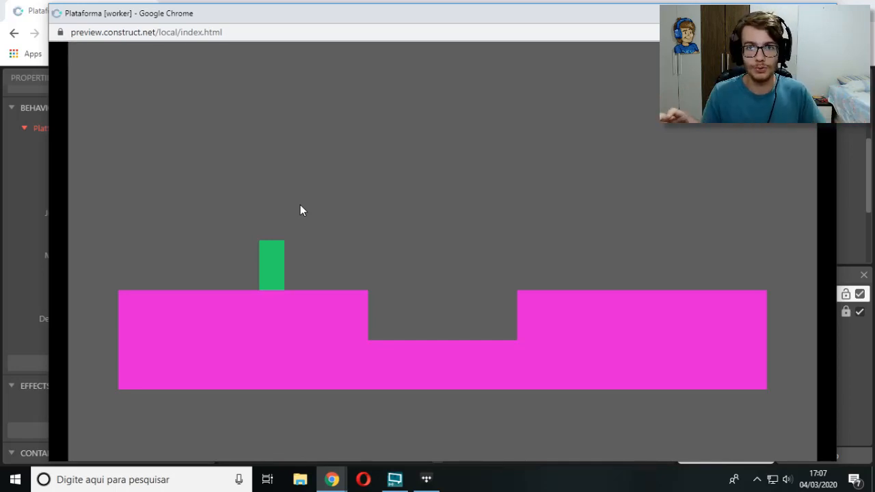
Make Jogador jump repeatedly and step around the platform's outer edge to test its animation, and close the preview
key(Left)
key(Up)
key(Up)
key(Up)
key(Up)
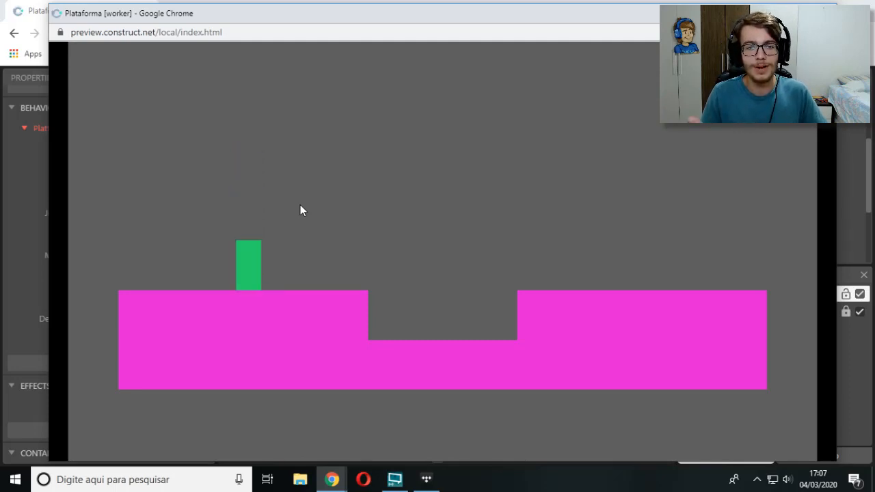
key(Left)
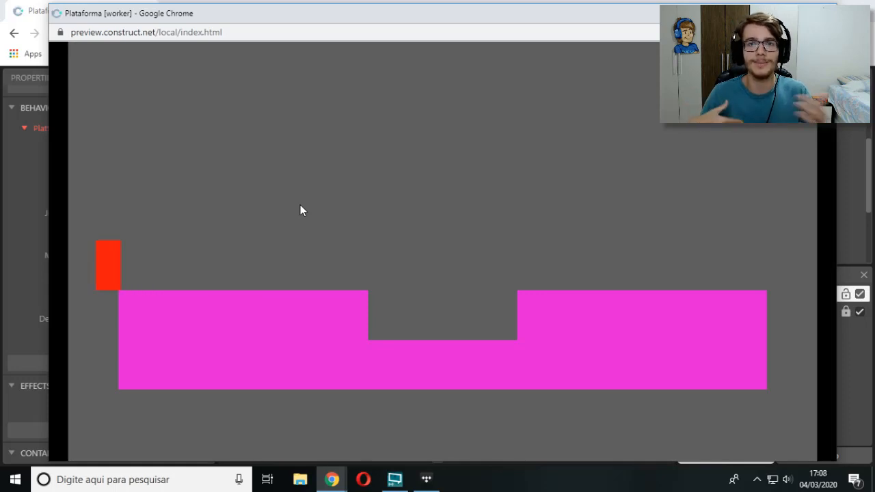
key(Right)
key(Left)
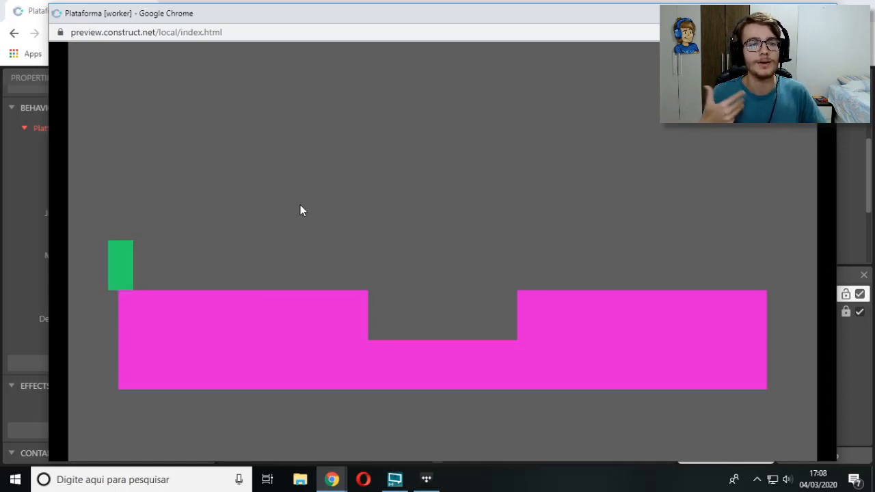
key(Right)
key(Up)
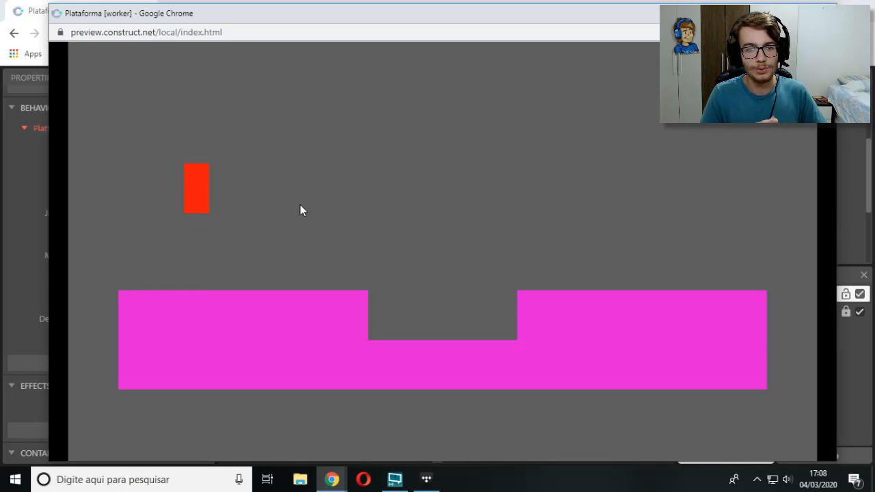
key(Up)
key(Up)
key(Up)
key(Right)
key(Up)
key(Up)
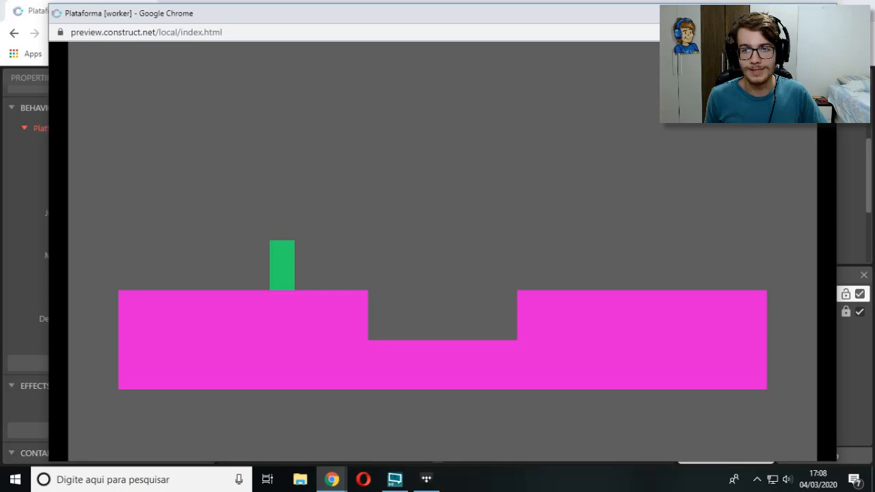
click(822, 13)
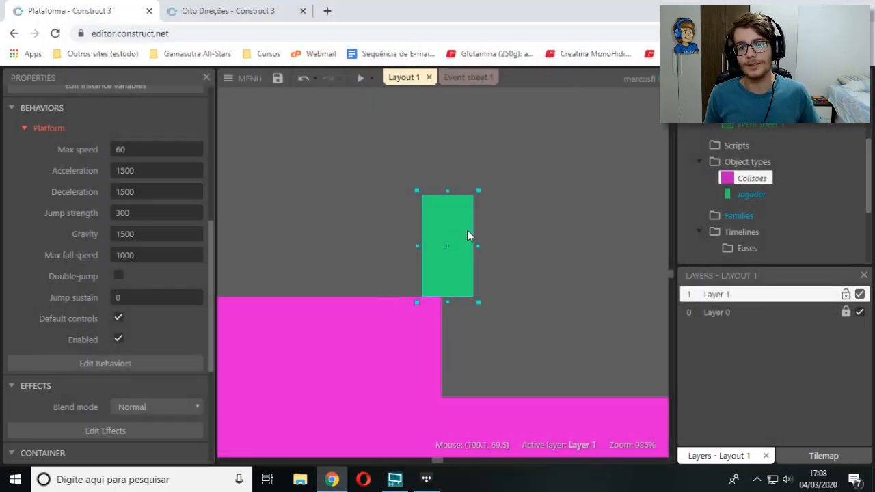
Nudge Jogador straight up above the platform edge in Layout 1, and undo the move
ctrl+scroll(468, 236, down, 5)
key(Up)
key(Up)
key(Up)
key(Up)
key(Up)
key(Up)
key(Up)
key(Up)
key(Up)
key(Up)
key(Up)
key(Up)
key(Up)
key(Up)
key(Up)
key(Up)
key(Up)
key(Up)
key(Up)
key(Up)
key(Up)
key(Up)
key(Up)
key(Up)
key(Up)
key(Up)
middle_drag(474, 230, 470, 314)
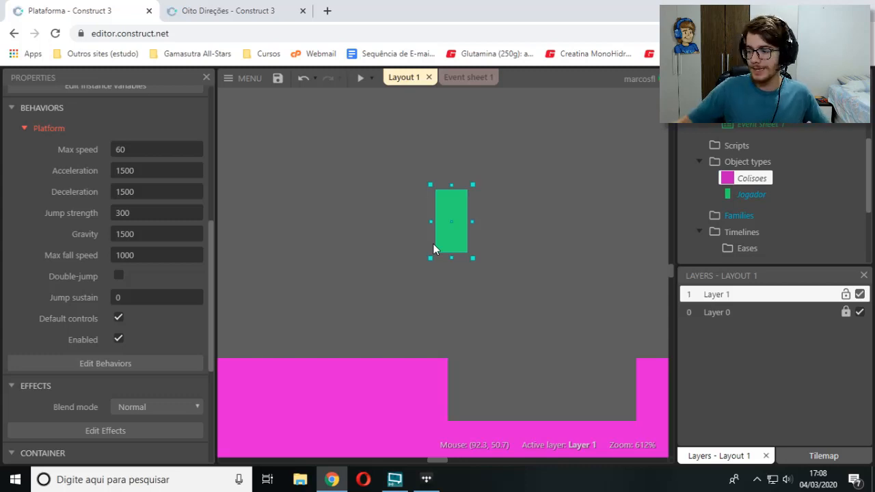
key(ctrl+z)
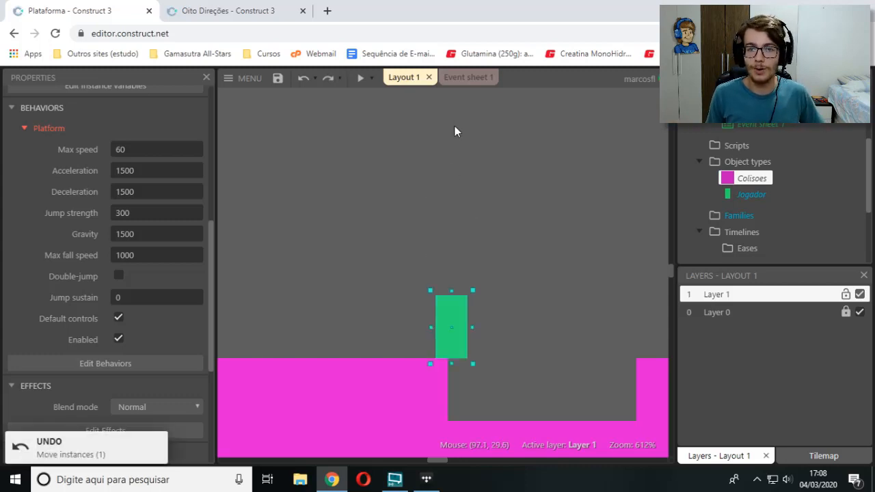
Restore the "Platform is on floor" event to the start of Event sheet 1, with the Colisoes overlap and Else events as its sub-events
click(468, 78)
drag(304, 236, 266, 108)
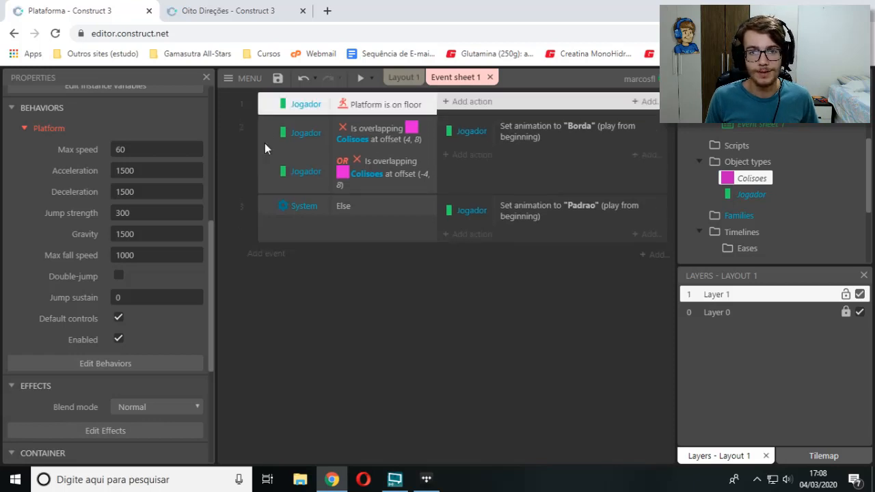
shift+click(265, 205)
drag(272, 142, 336, 119)
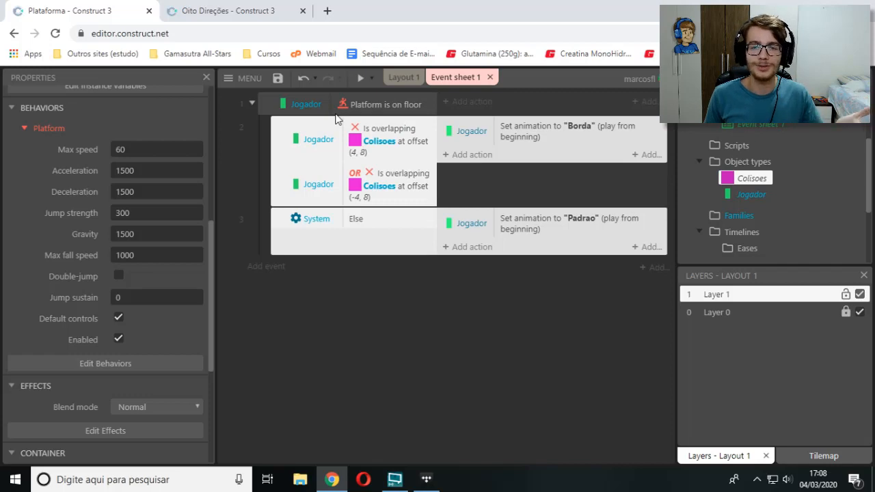
Review Jogador's placement in Layout 1 against the "Platform is on floor" and Colisoes offset overlap conditions in Event sheet 1
click(404, 78)
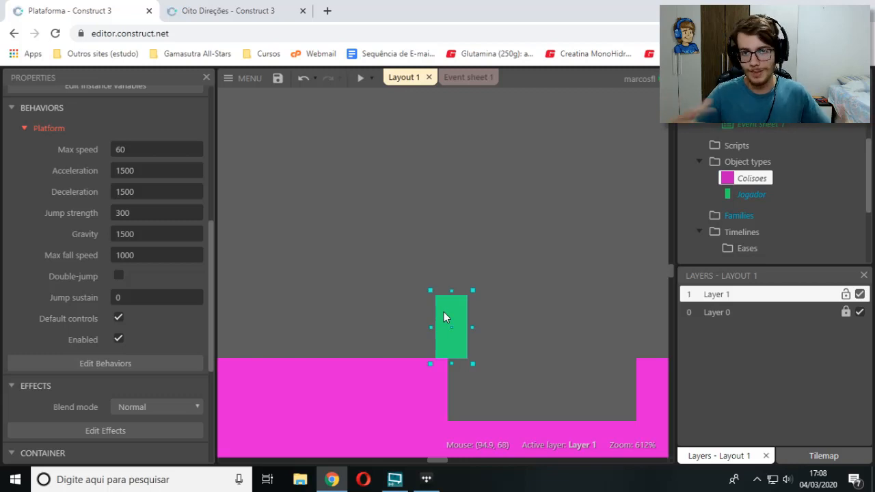
click(469, 77)
click(317, 104)
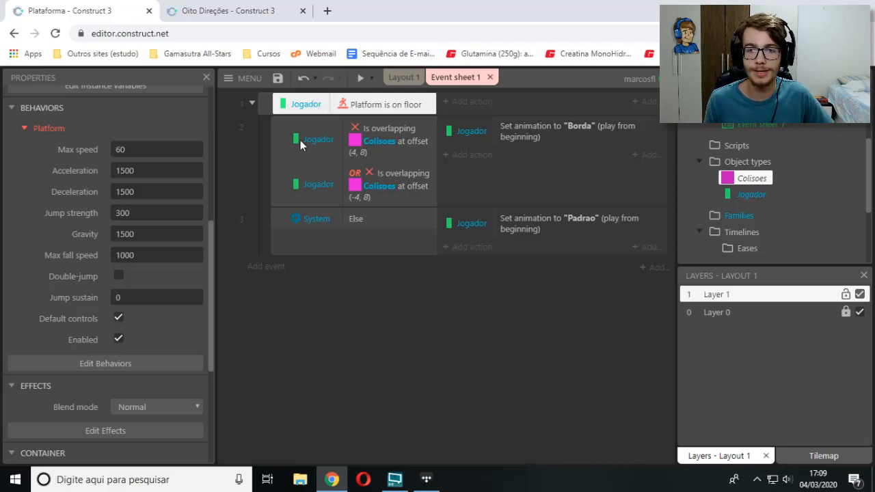
click(282, 149)
click(383, 141)
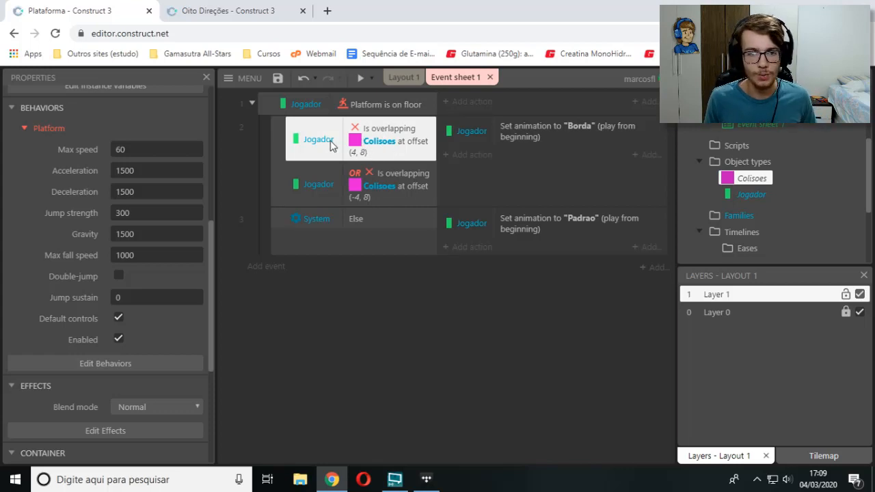
Begin adding a Jogador condition, search for "overlapp" and "collision", and examine "On collision with another object"
key(c)
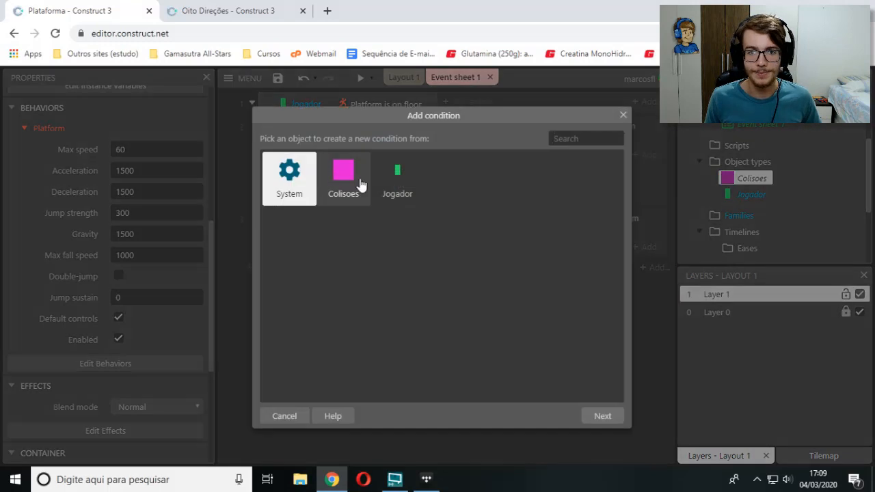
double_click(399, 179)
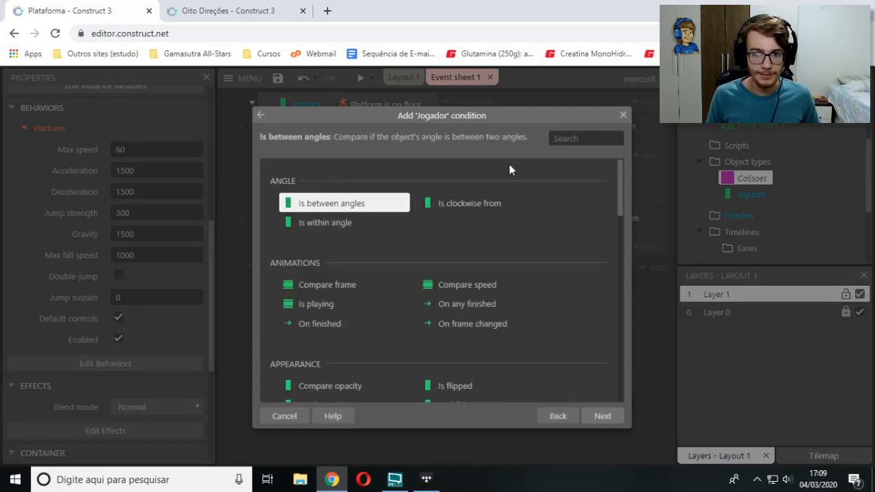
text(overlapp)
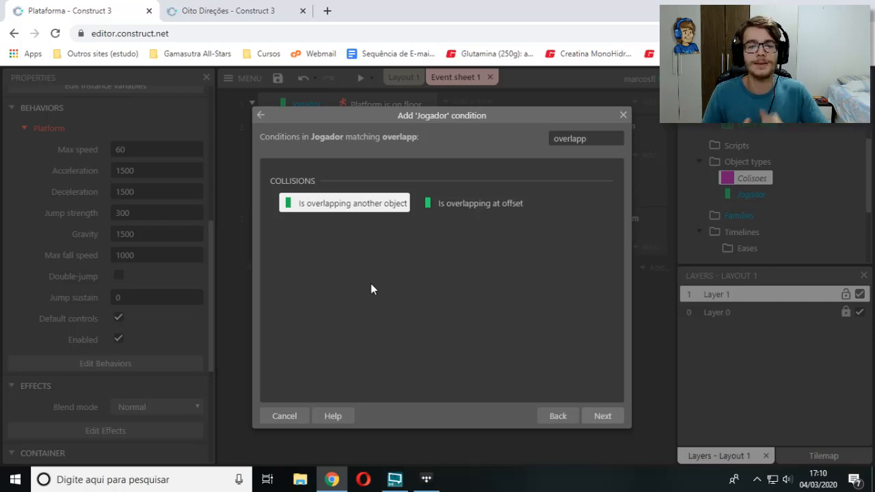
double_click(586, 138)
text(collision)
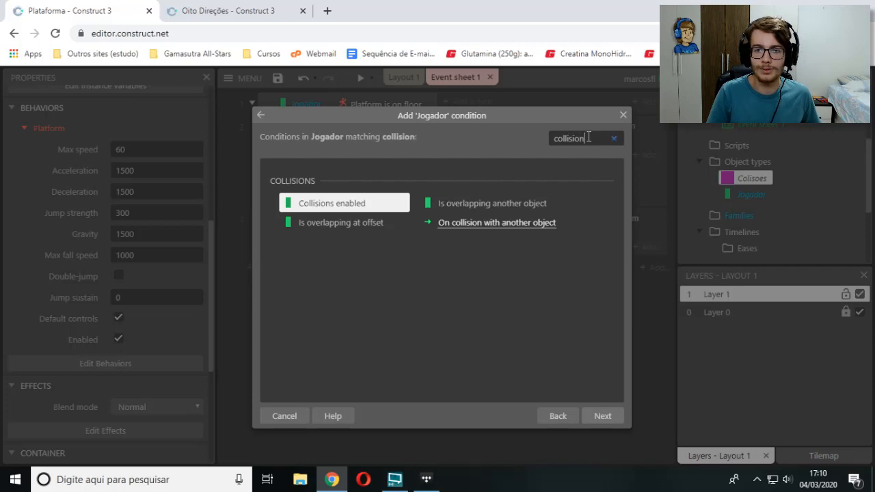
click(506, 223)
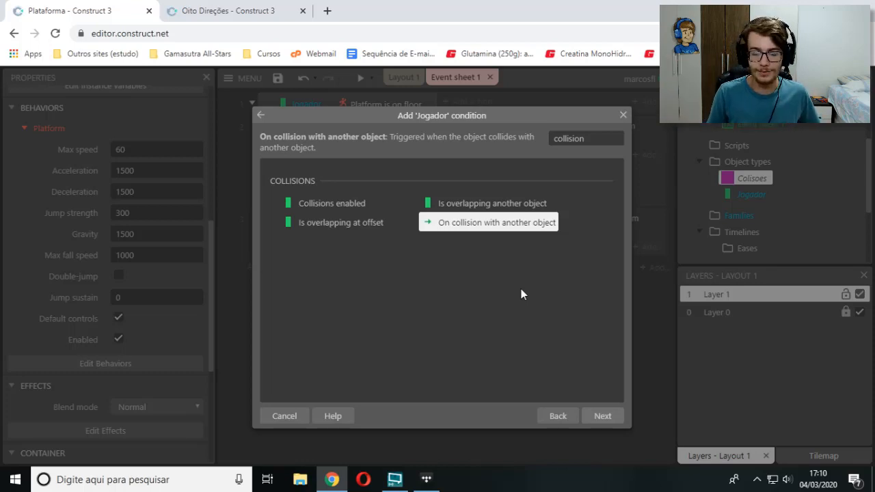
Compare Jogador's overlapping conditions with "On collision with another object" by alternating between overlap and collision searches
double_click(572, 139)
text(overlal)
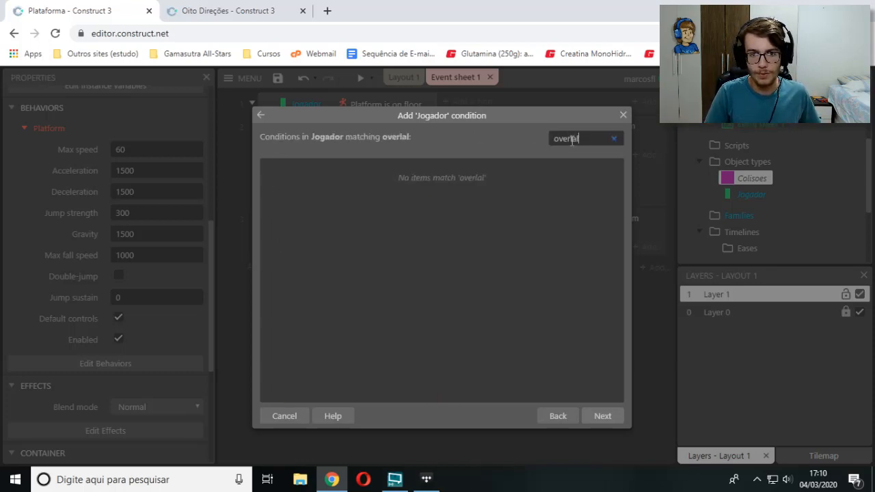
key(BackSpace)
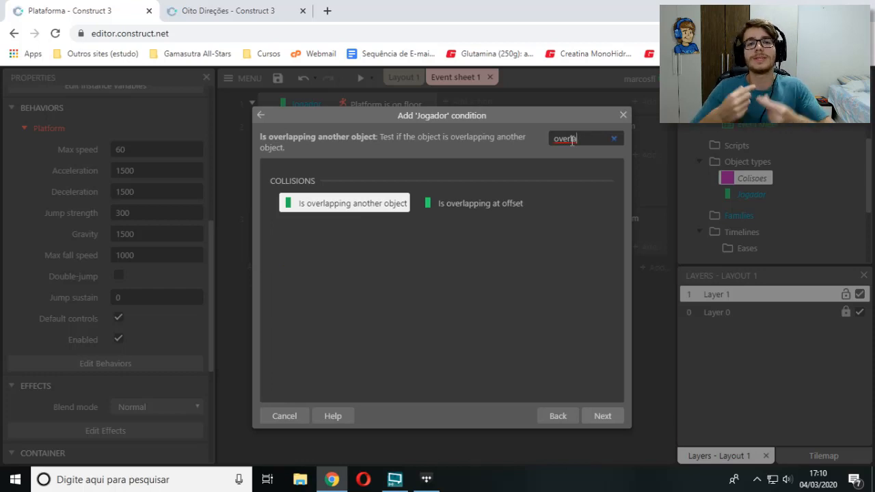
double_click(571, 140)
text(collisio)
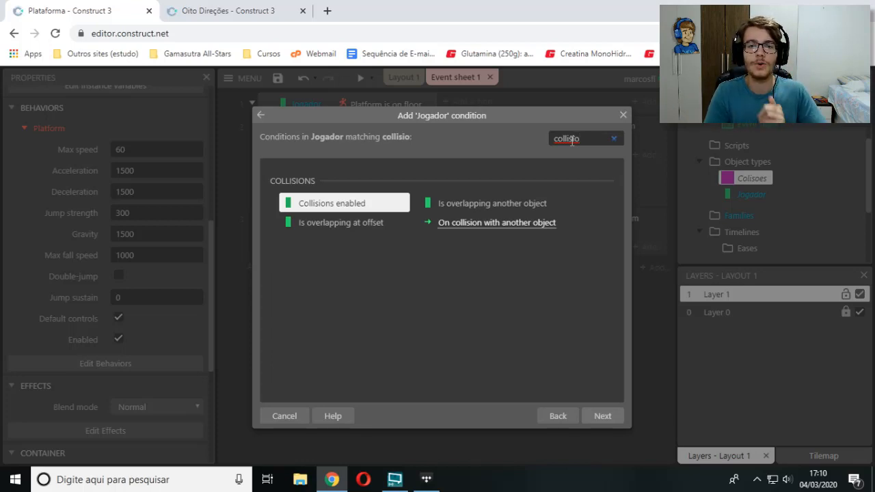
click(520, 225)
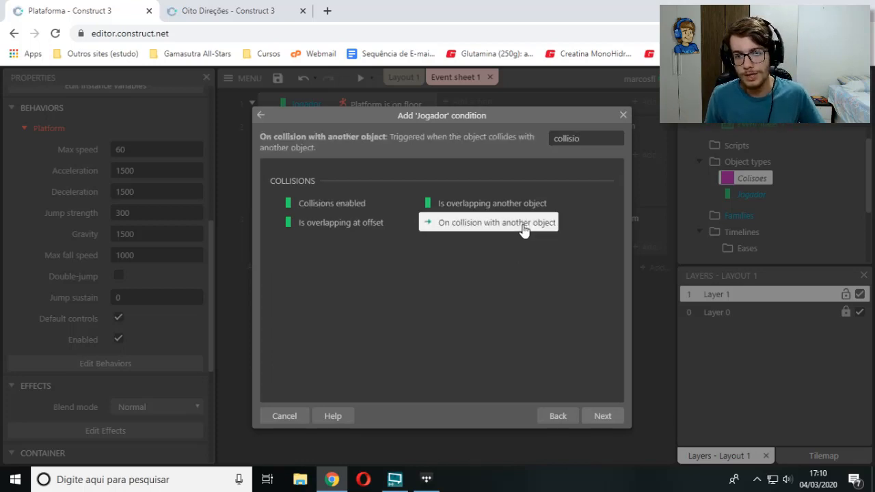
double_click(580, 139)
text(overla)
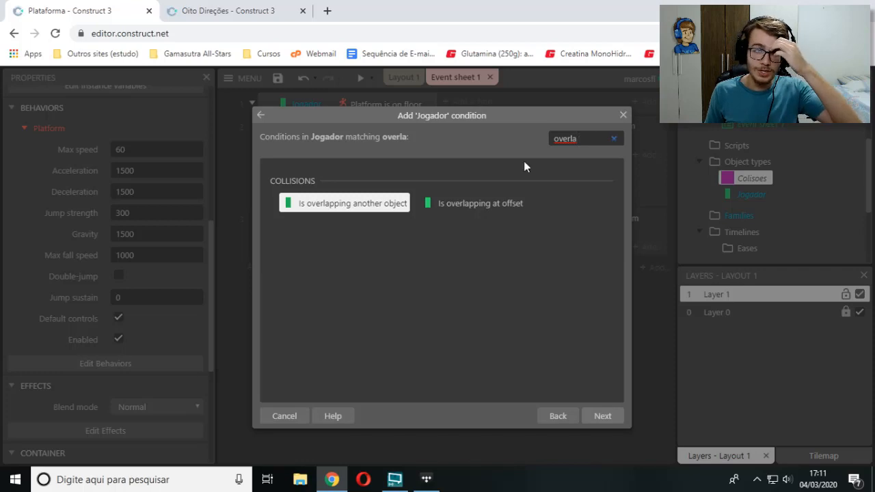
Examine the "Is overlapping another object" parameters and the "Is overlapping at offset" description, and close without adding a condition
double_click(387, 203)
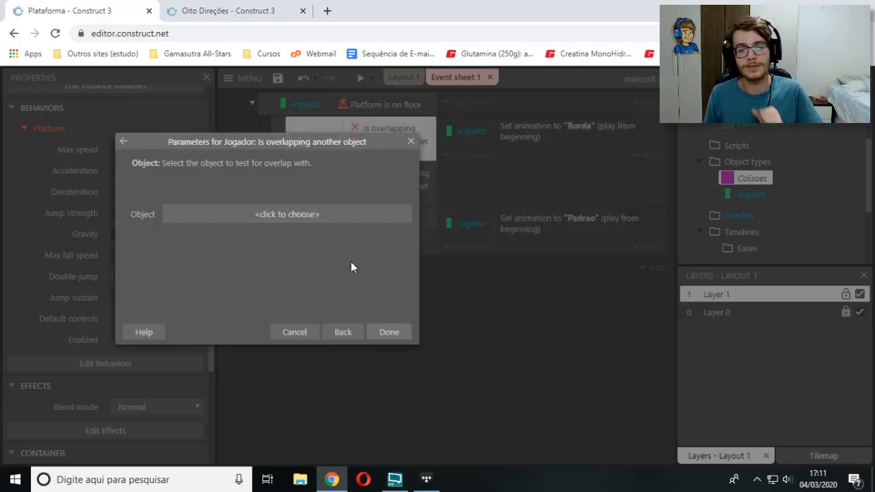
click(338, 333)
scroll(492, 239, down, 1)
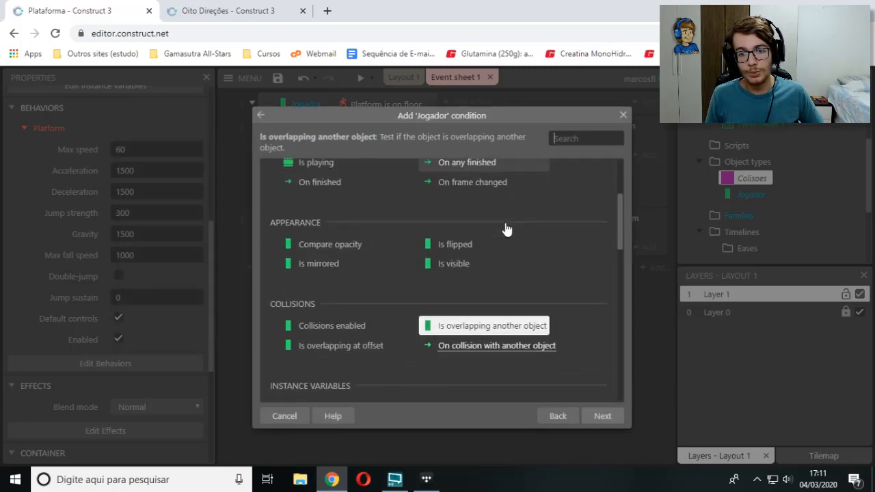
click(380, 350)
scroll(381, 355, down, 1)
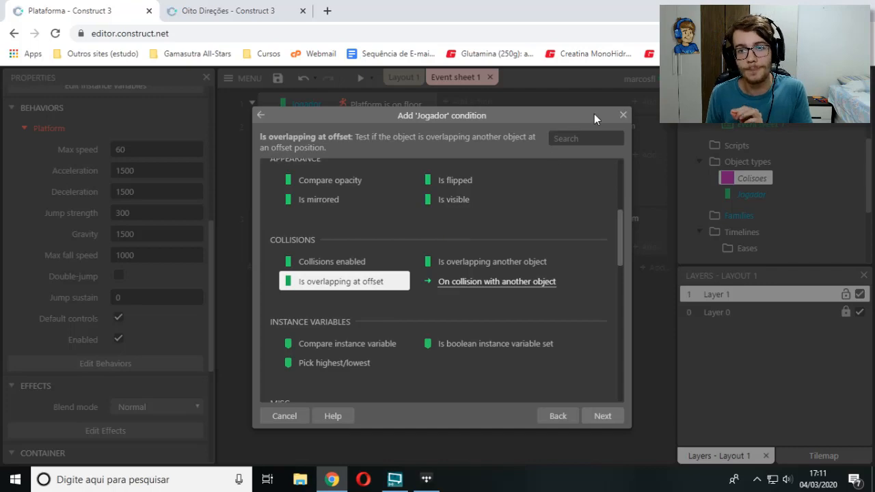
click(619, 117)
Unlock Layer 0 in Layout 1 and activate tile drawing on the Colisoes tilemap
click(404, 77)
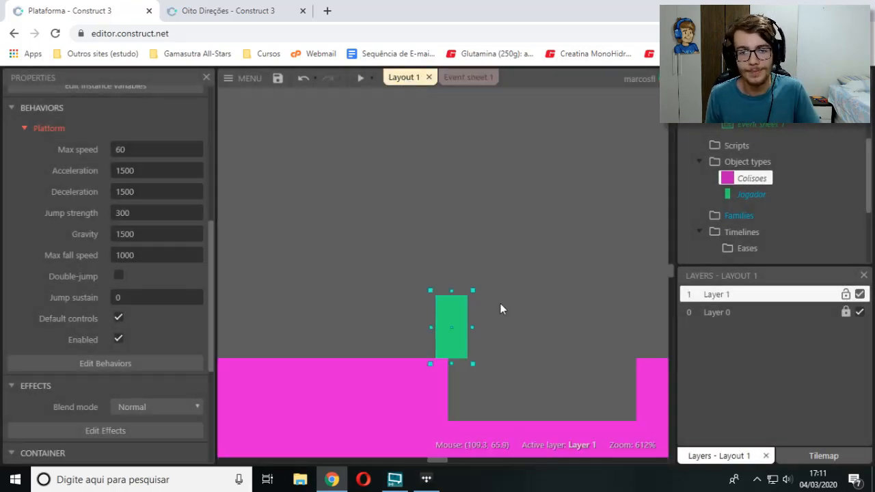
ctrl+scroll(500, 305, up, 6)
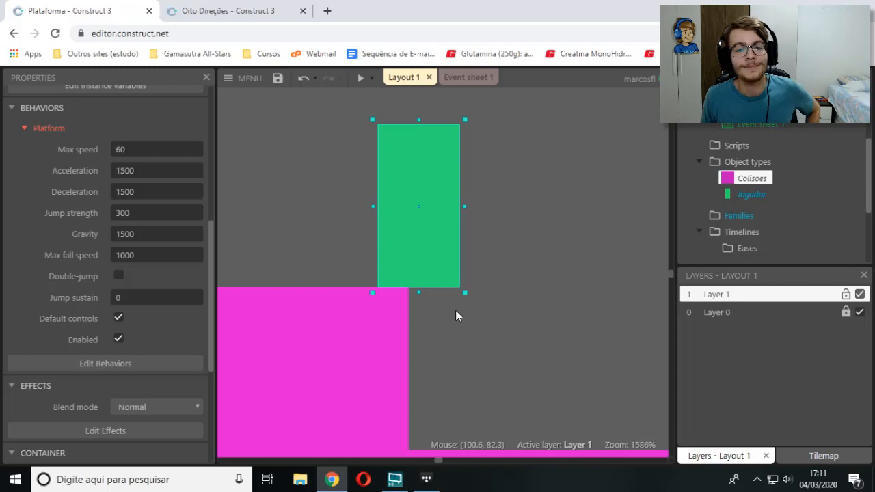
click(840, 315)
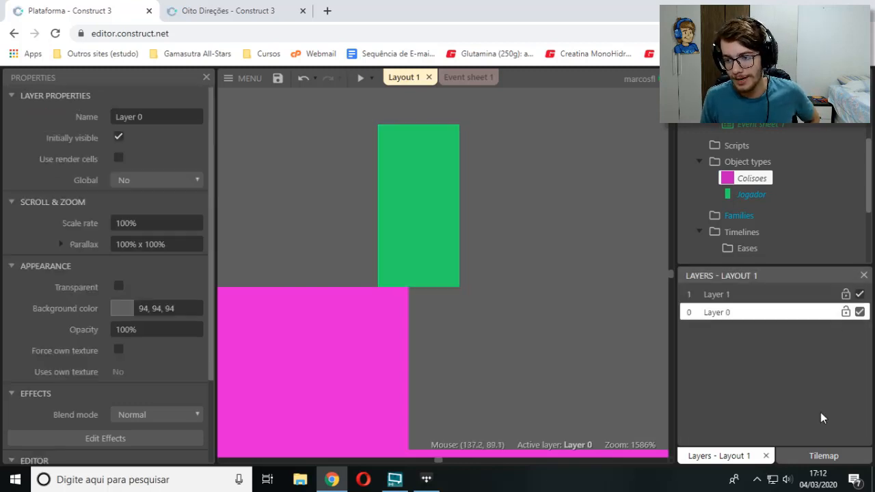
click(814, 454)
click(655, 327)
click(687, 329)
click(705, 293)
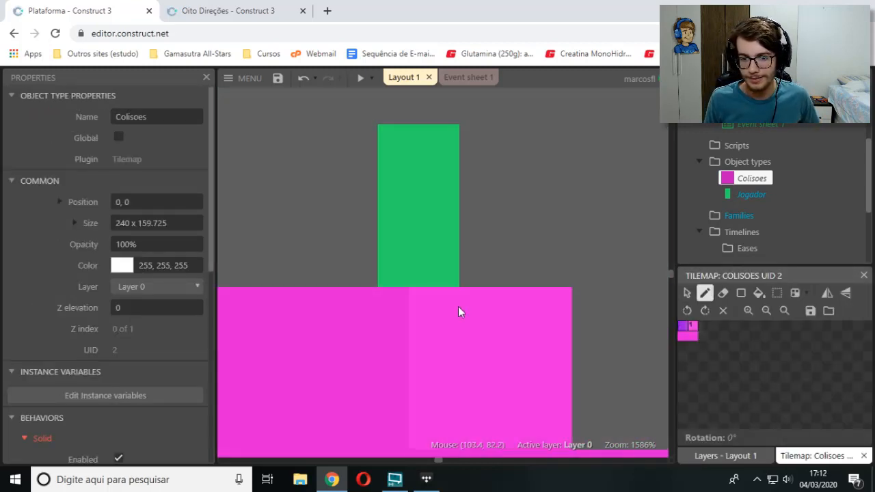
Paint a Colisoes tile in the gap beneath Jogador's overhanging side and erase that tile again
click(475, 309)
click(688, 292)
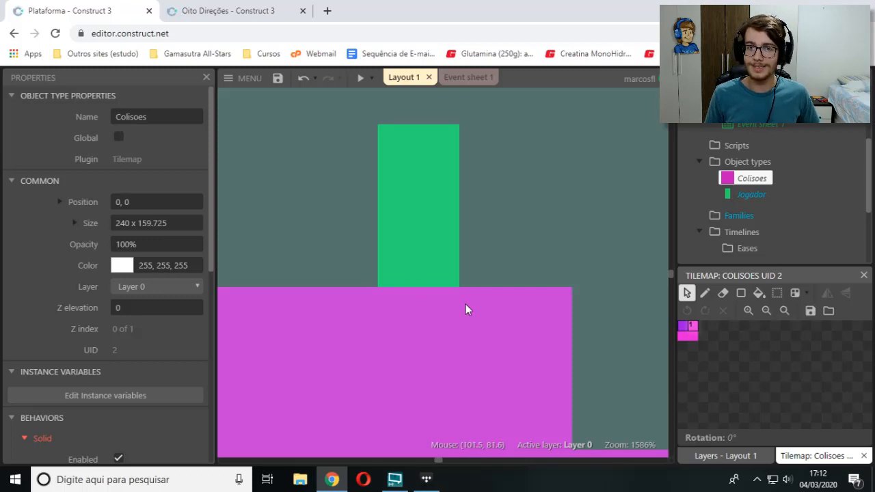
click(705, 293)
click(534, 316)
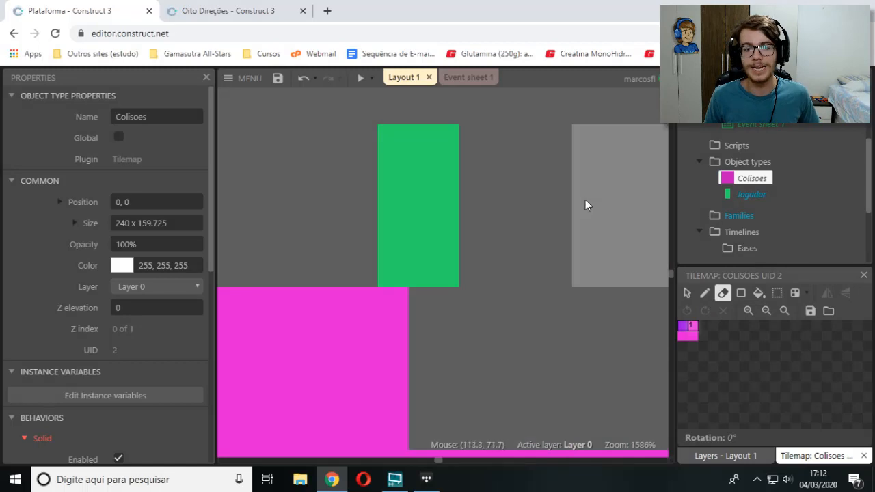
click(688, 293)
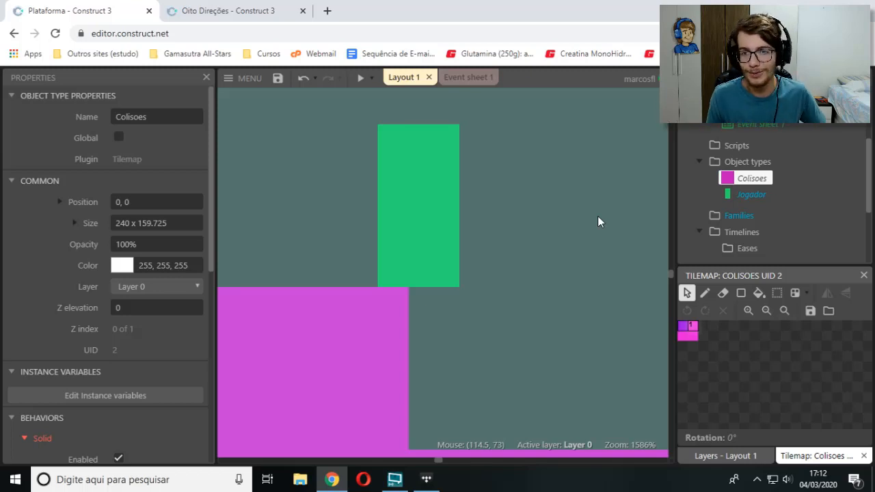
click(688, 332)
Examine the object and offset parameters of Jogador's (4, 8) Colisoes overlap condition in Event sheet 1 and return to Layout 1
click(468, 77)
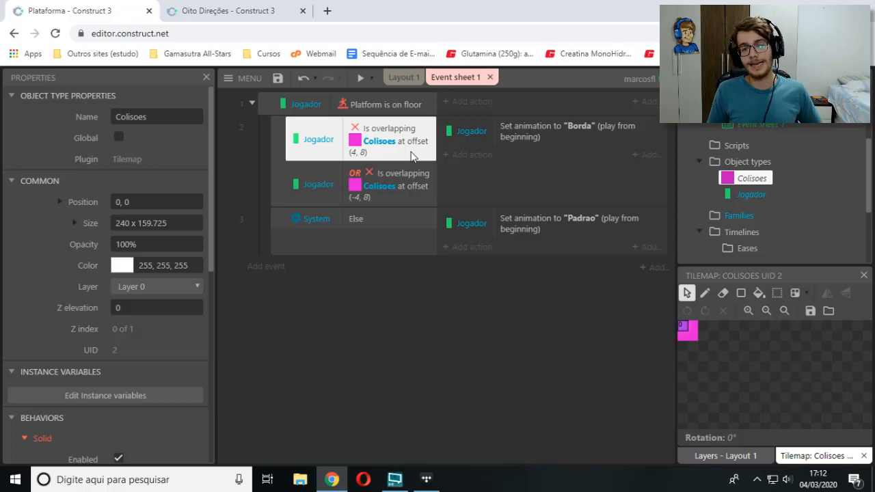
double_click(411, 157)
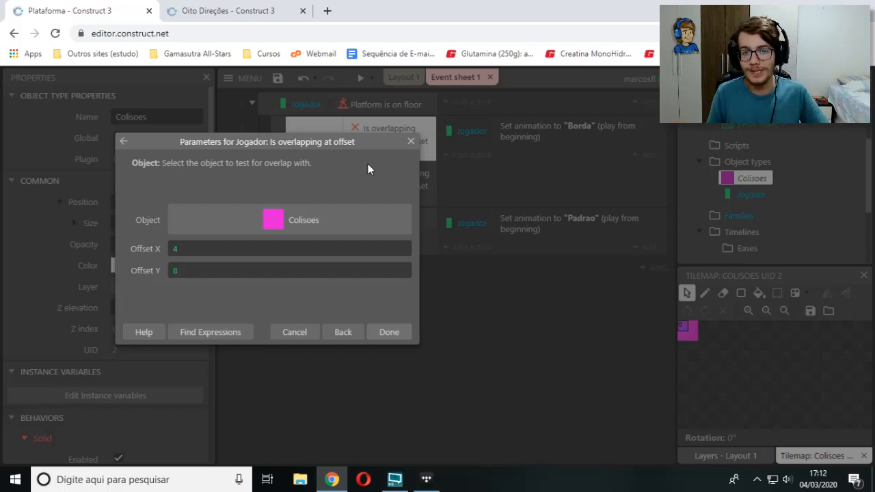
click(403, 77)
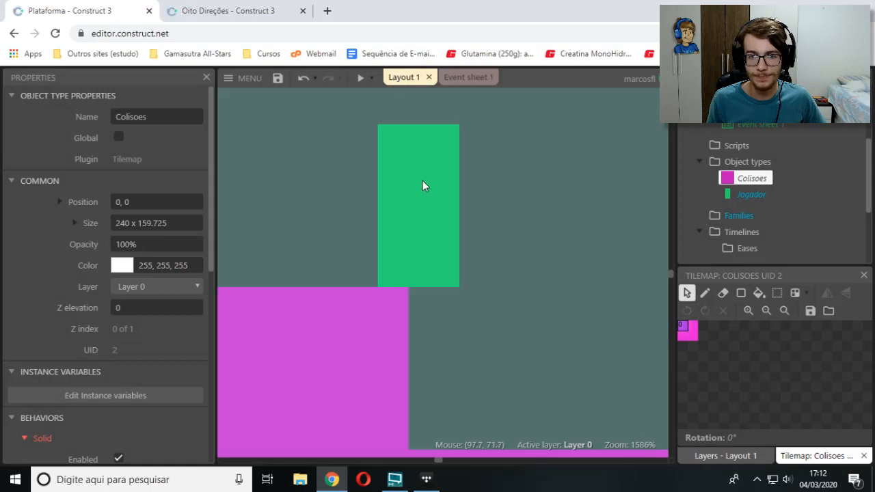
Move Jogador 4 pixels right to position 101, 72 and inspect the spacing from the Colisoes ledge
click(426, 196)
key(Right)
key(Right)
key(Right)
key(Right)
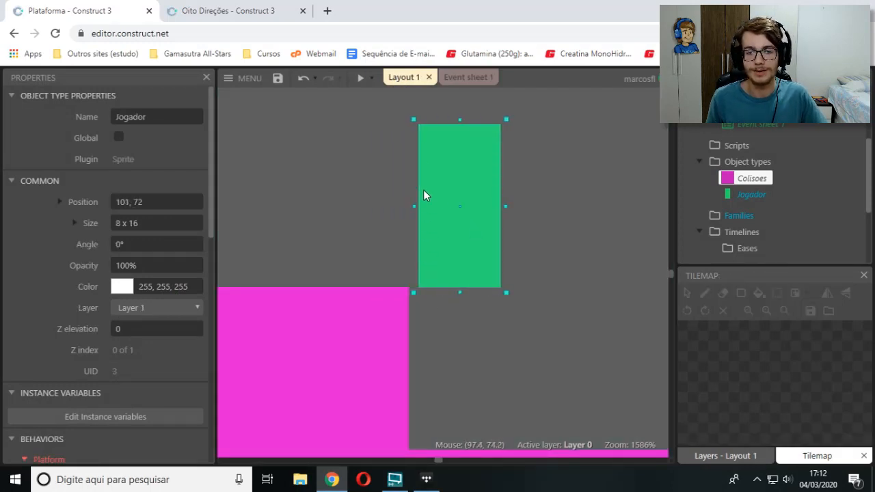
ctrl+scroll(426, 290, up, 2)
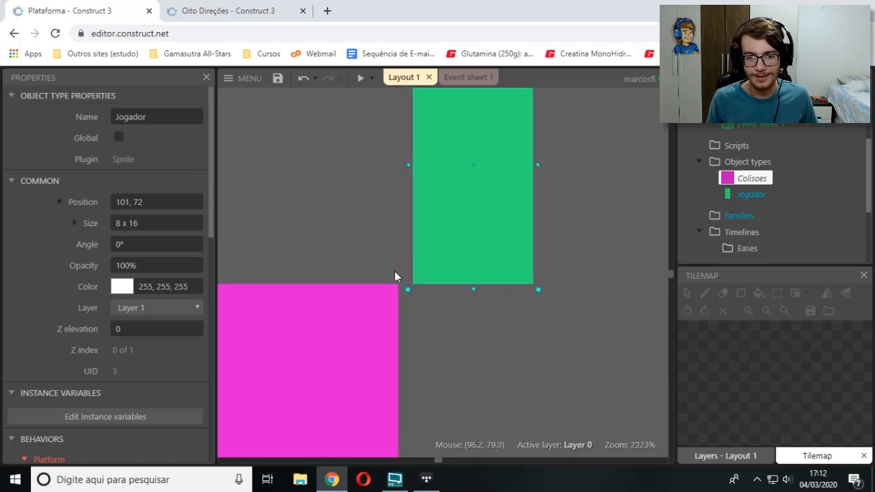
ctrl+scroll(401, 277, down, 3)
ctrl+scroll(402, 272, up, 6)
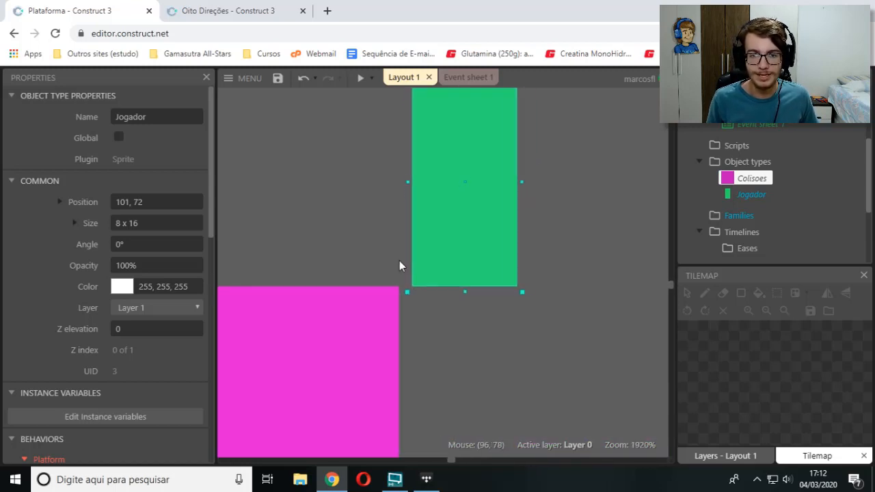
ctrl+scroll(400, 301, up, 3)
ctrl+scroll(395, 310, down, 9)
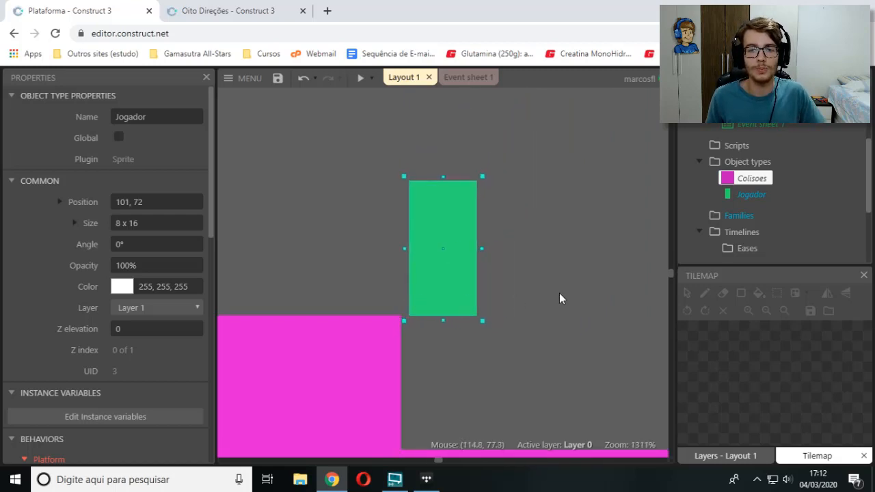
Move Jogador 8 pixels down to position 101, 80, and undo the offset moves
key(Down)
key(Down)
key(Down)
key(Down)
key(Down)
key(Down)
key(Down)
key(Down)
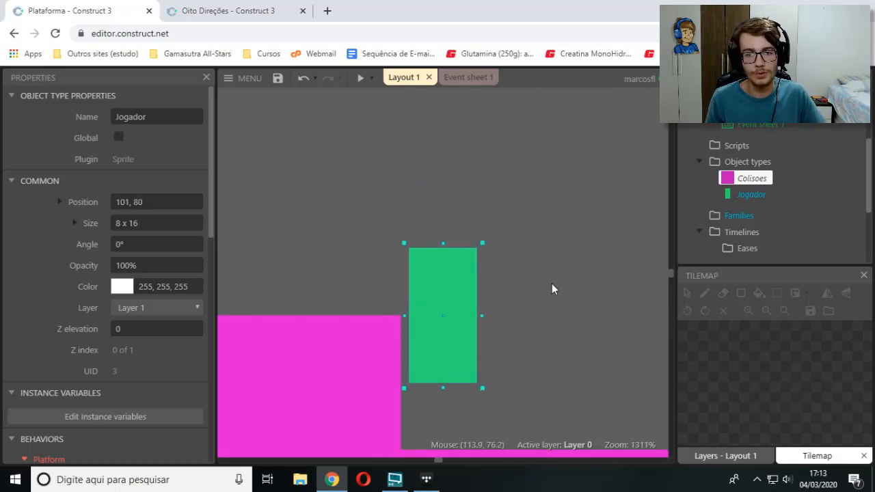
shift+scroll(520, 308, left, 1)
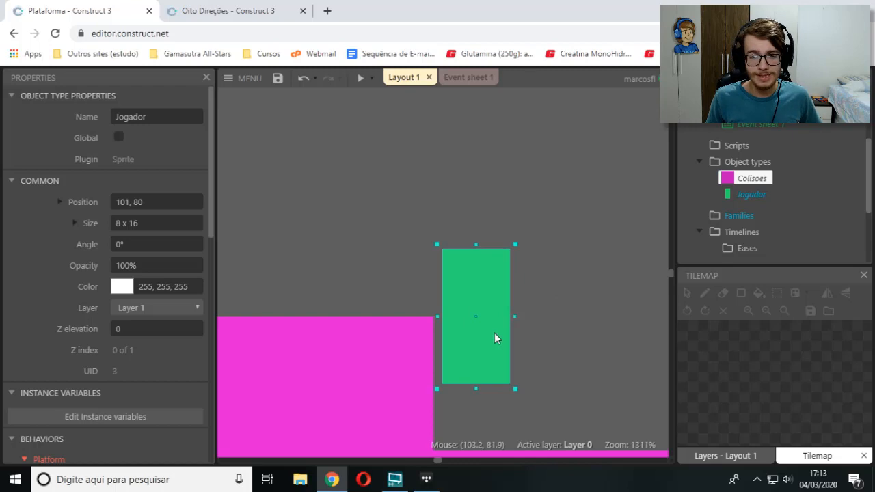
key(ctrl+z)
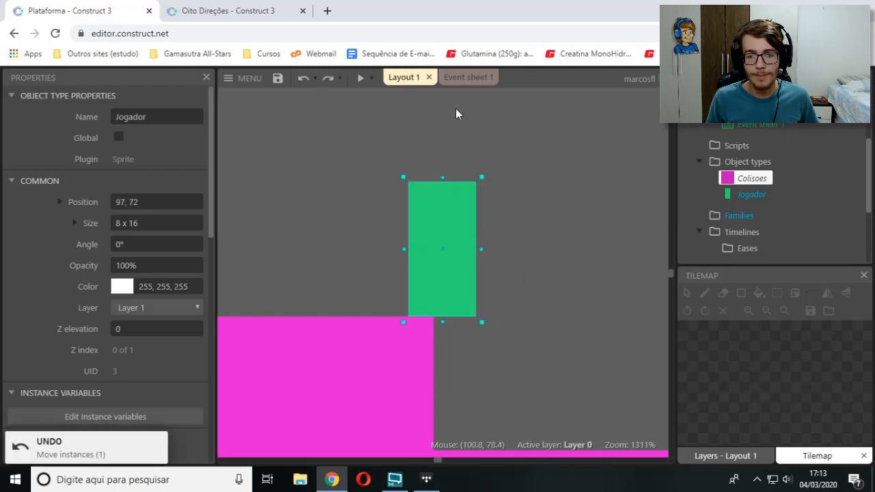
Compare both Colisoes overlap conditions in Event sheet 1 and examine the Offset X parameter of the (4, 8) one
click(469, 77)
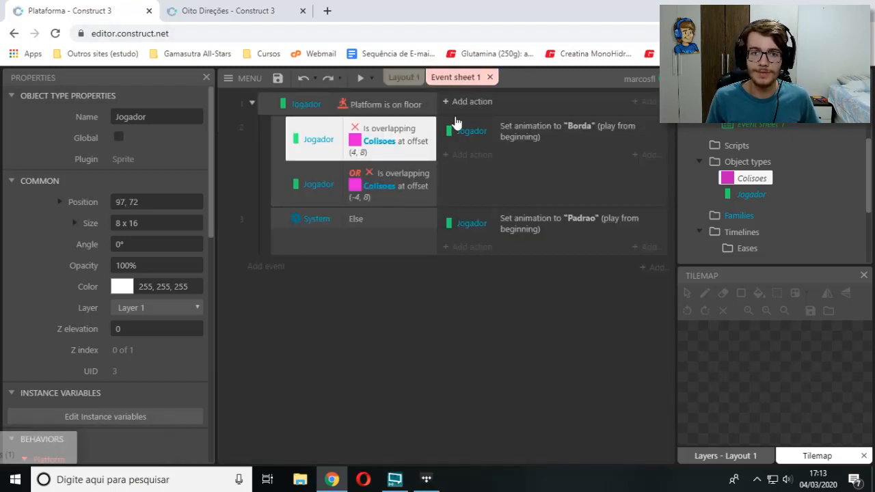
click(413, 183)
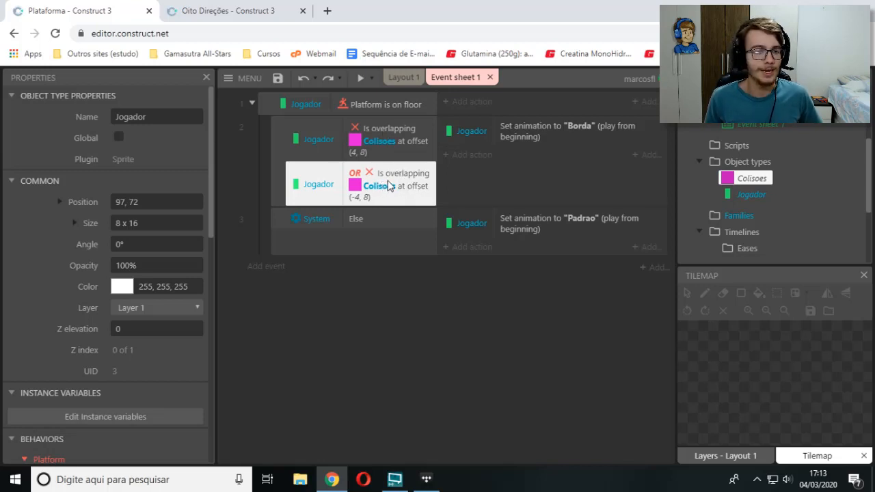
double_click(398, 147)
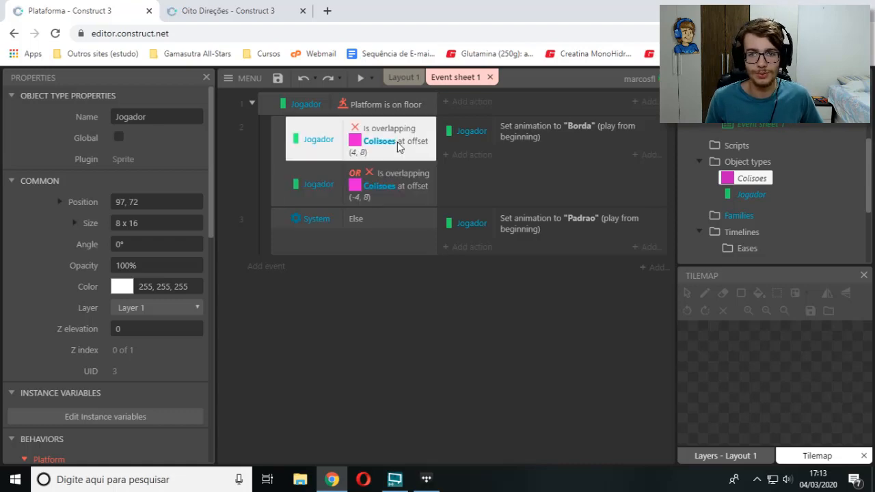
double_click(181, 247)
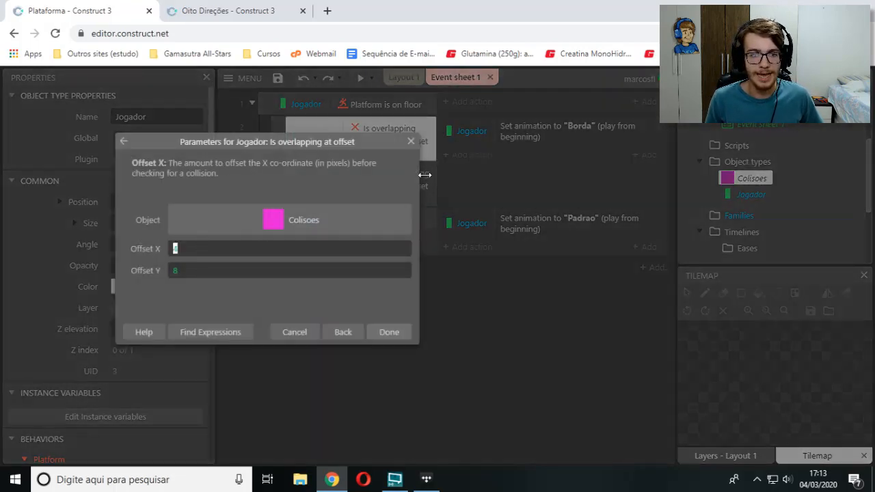
click(409, 143)
Shift Jogador 4 pixels right past the ledge in Layout 1 and 4 pixels back to position 97, 72
click(402, 77)
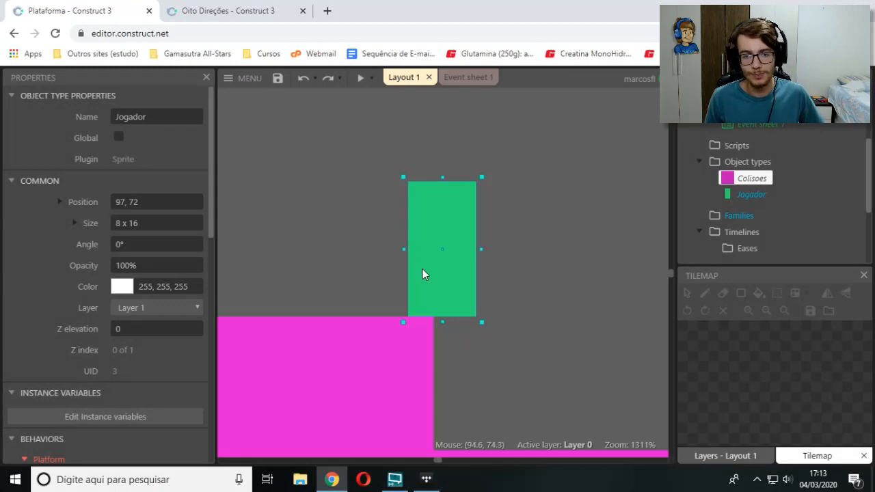
key(Right)
key(Right)
key(Right)
key(Right)
key(Left)
key(Left)
key(Left)
key(Left)
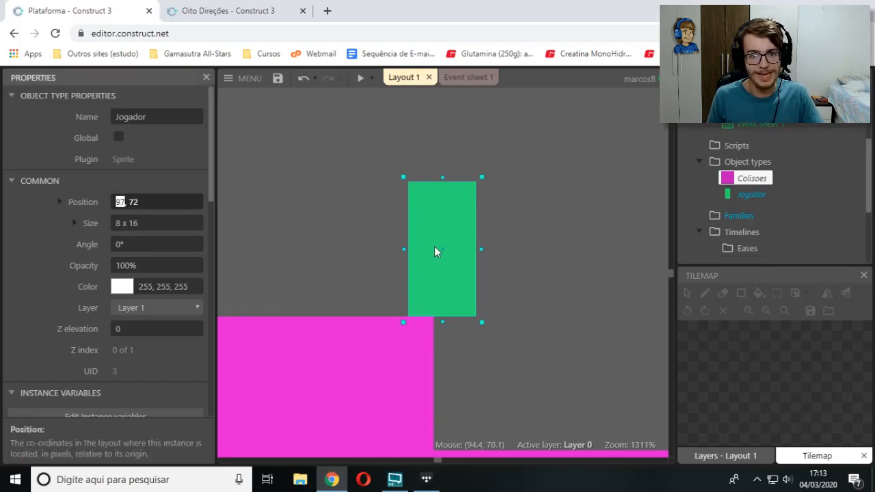
Nudge Jogador right and left pixel by pixel across the Colisoes edge, ending at position 97, 72
key(Right)
key(Right)
key(Right)
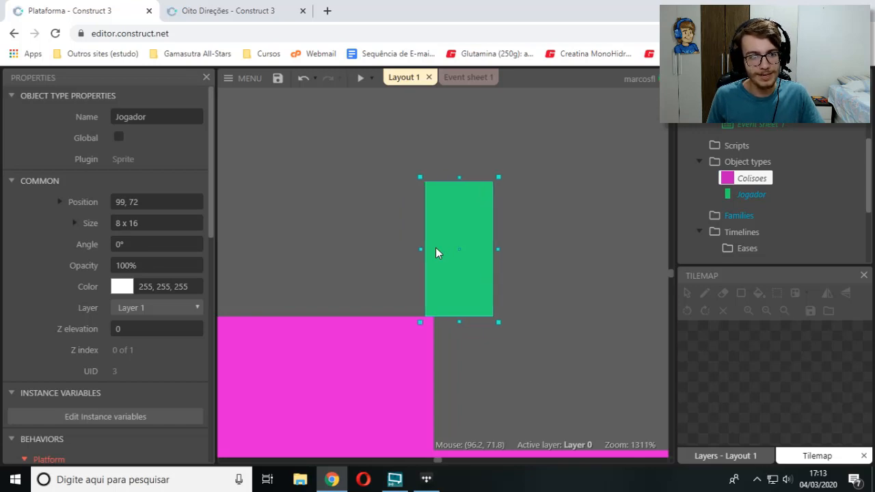
key(Right)
key(Left)
key(Left)
key(Left)
key(Left)
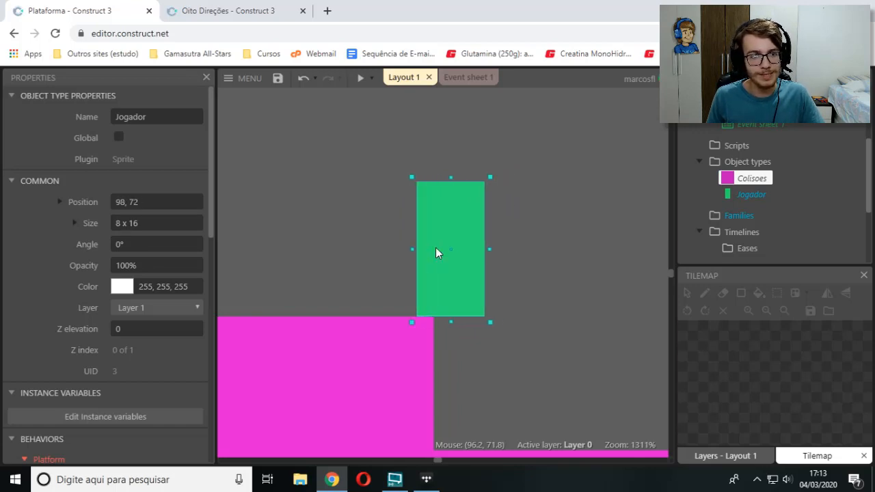
key(Left)
key(Left)
key(Right)
key(Right)
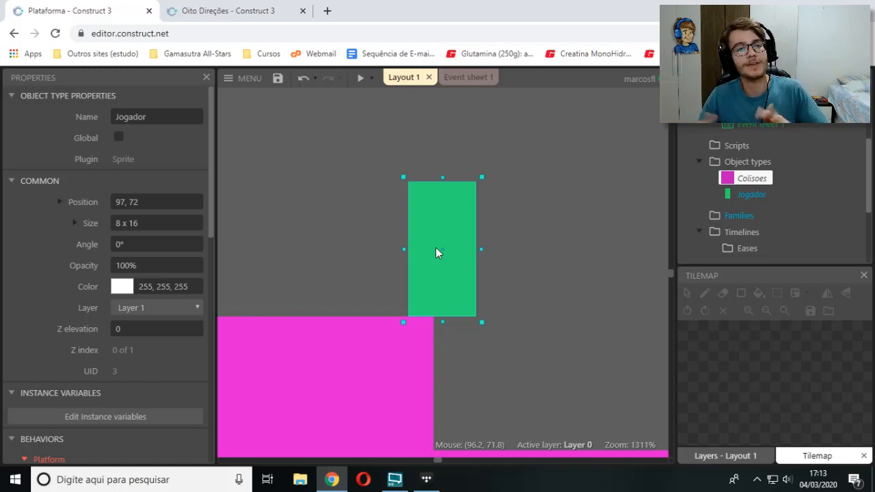
Examine the Offset X and Offset Y parameters of Jogador's (-4, 8) overlap condition and close them without changes
scroll(435, 249, down, 4)
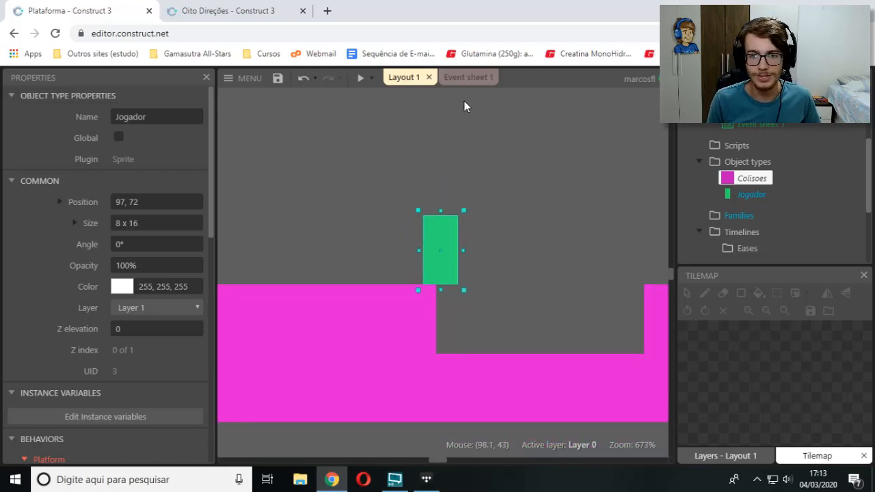
click(468, 80)
double_click(401, 175)
click(191, 270)
click(194, 249)
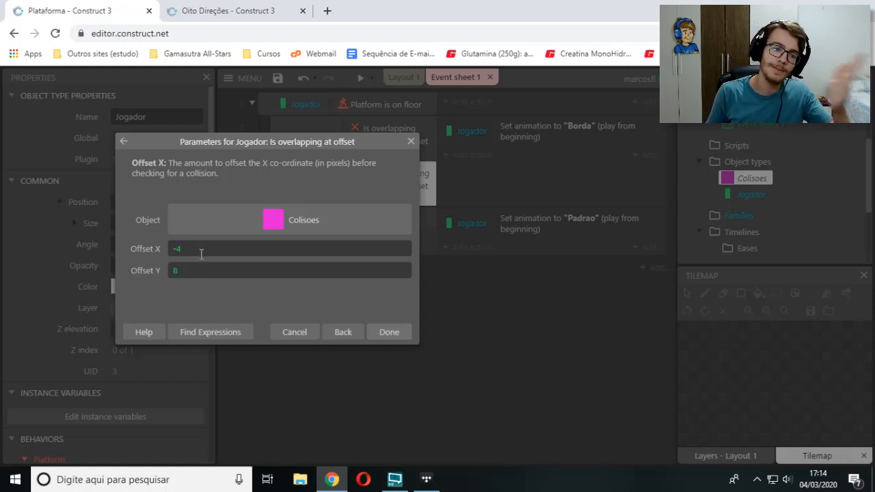
click(411, 141)
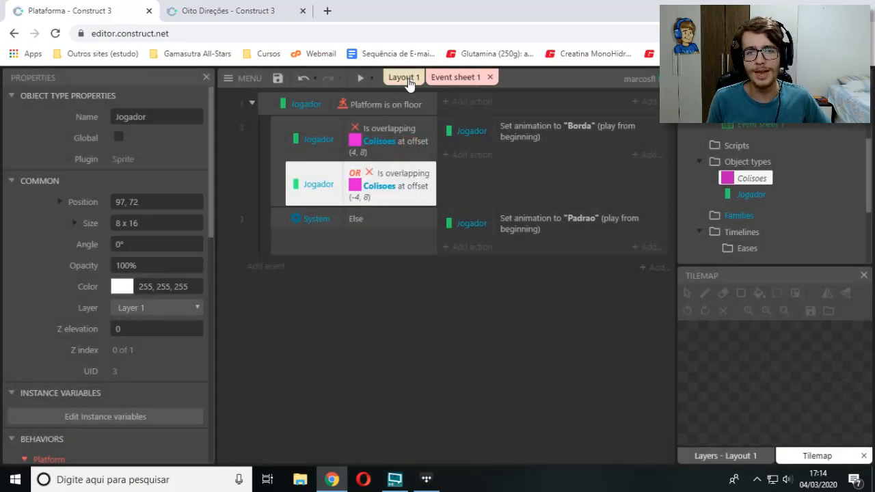
Set Offset Y to 4 in both of Jogador's Colisoes offset overlap conditions
double_click(388, 183)
text(4)
drag(188, 267, 165, 275)
key(Return)
double_click(362, 150)
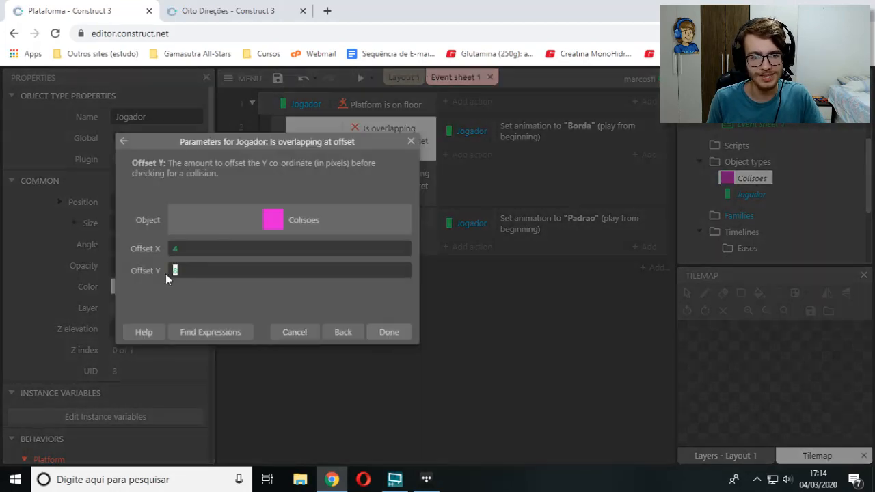
text(4)
key(Return)
Preview Layout 1, walk Jogador right over the platform edge to test the animation change, and close the preview
click(400, 81)
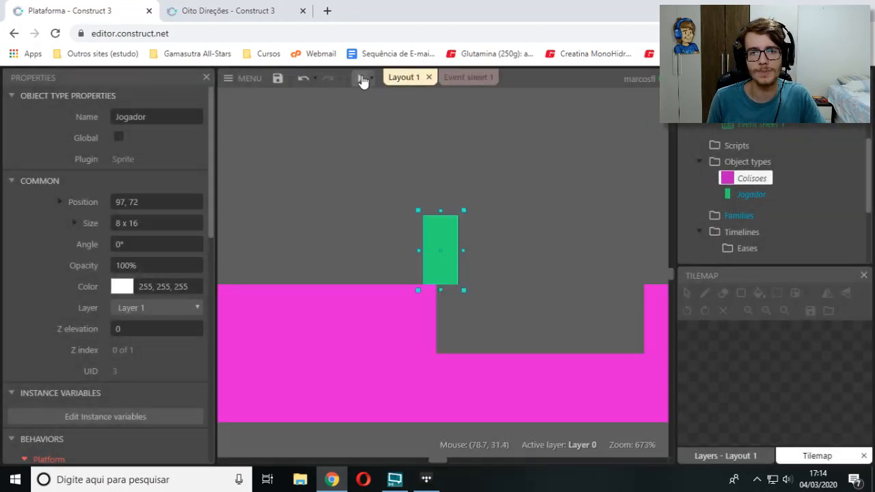
click(363, 81)
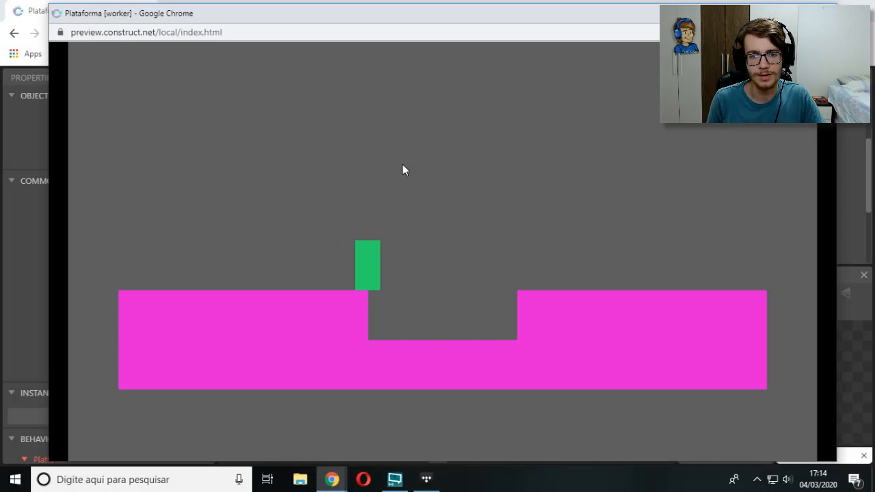
key(Right)
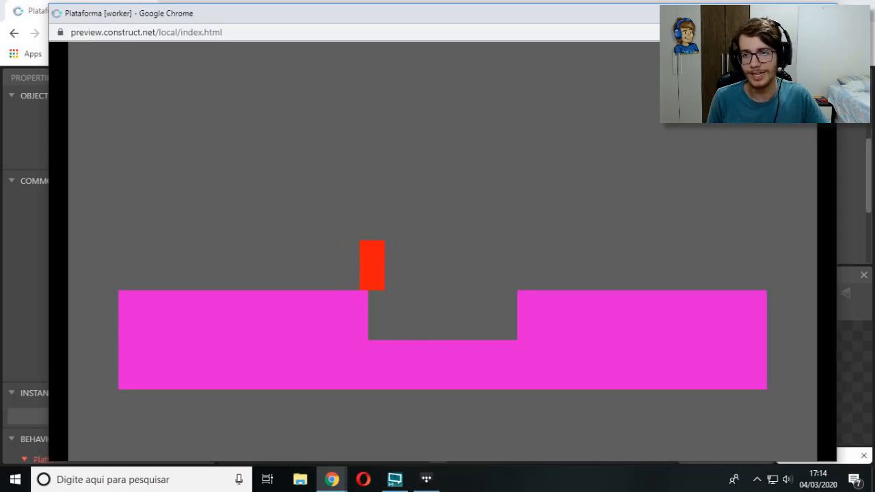
click(823, 11)
Nudge Jogador one pixel down and right at the ledge and return it to position 97, 72
ctrl+scroll(456, 259, up, 3)
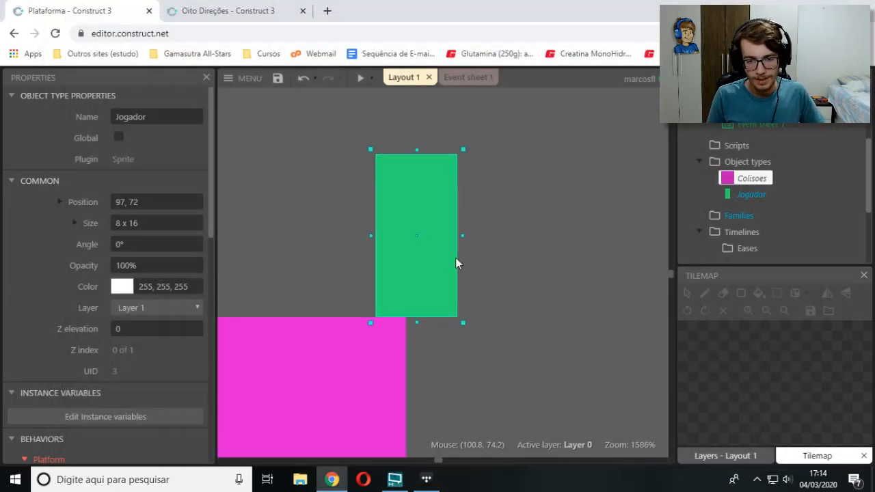
key(Down)
key(Right)
key(Left)
key(Up)
Set Offset Y to 1 in Jogador's overlap condition with Offset X 4, and return to Layout 1
click(479, 78)
double_click(370, 140)
click(220, 270)
key(BackSpace)
text(1)
key(Return)
click(403, 77)
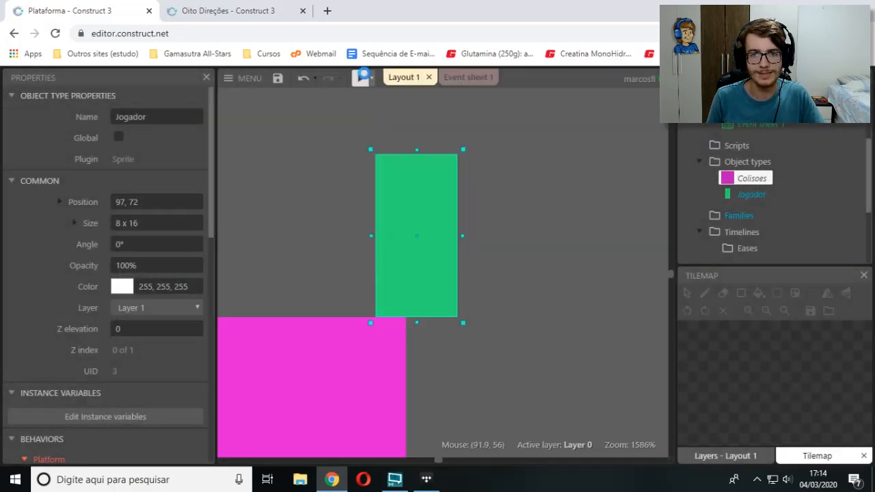
Preview Layout 1 to test the edge detection, and close the preview
click(361, 77)
click(822, 11)
ctrl+scroll(575, 182, up, 1)
Set Offset Y to 1 in Jogador's Colisoes overlap condition with Offset X -4
click(472, 82)
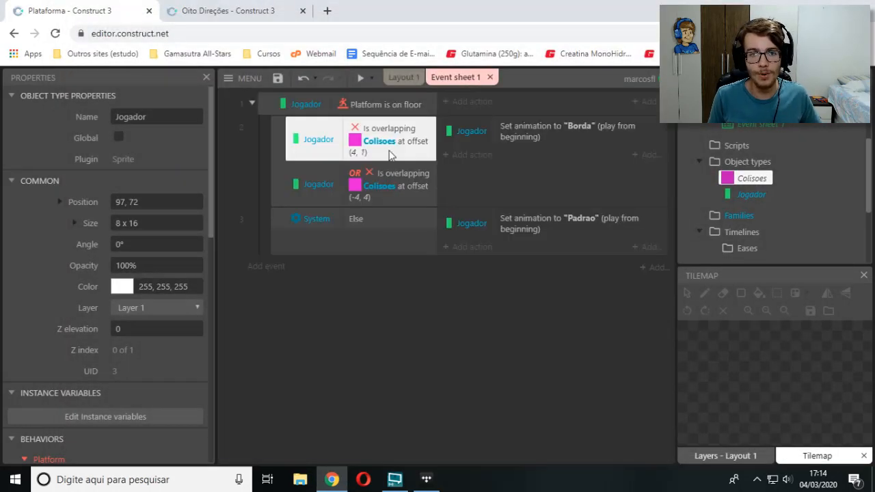
double_click(387, 191)
click(220, 270)
text(1)
drag(186, 272, 162, 272)
text(1)
key(Return)
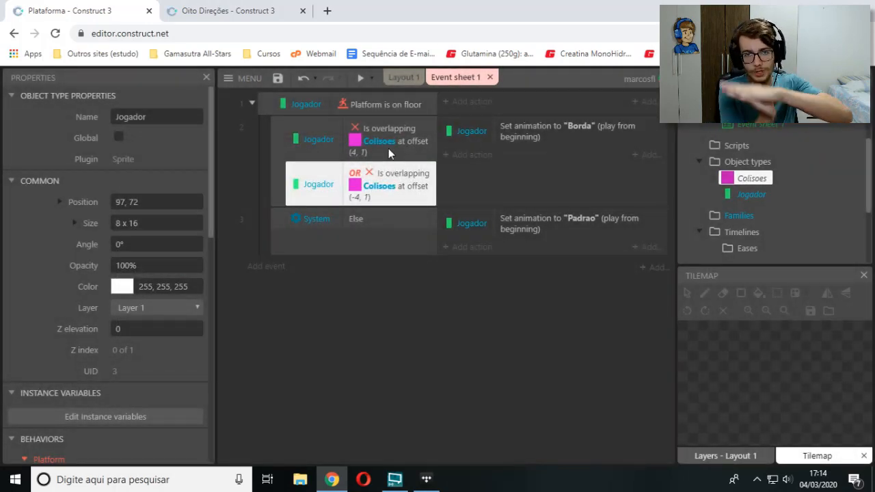
Paint a Colisoes tile in Layout 1 above the platform ledge, directly to the right of Jogador
click(404, 78)
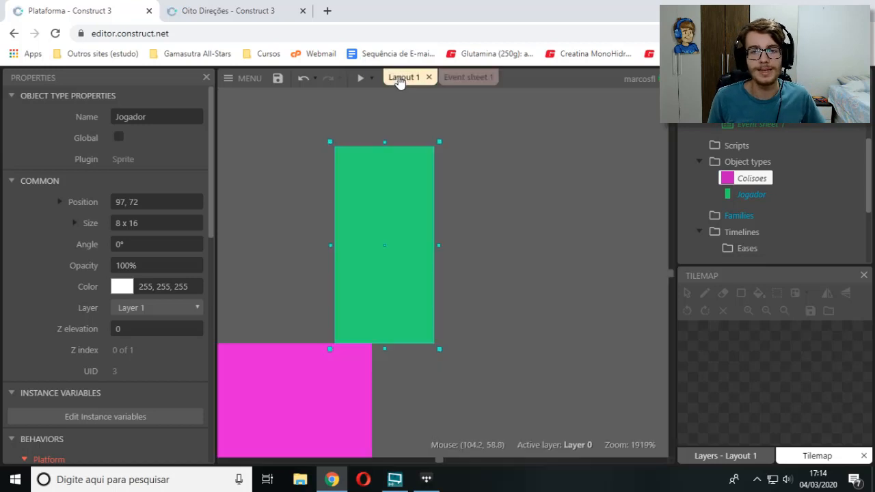
scroll(381, 266, down, 3)
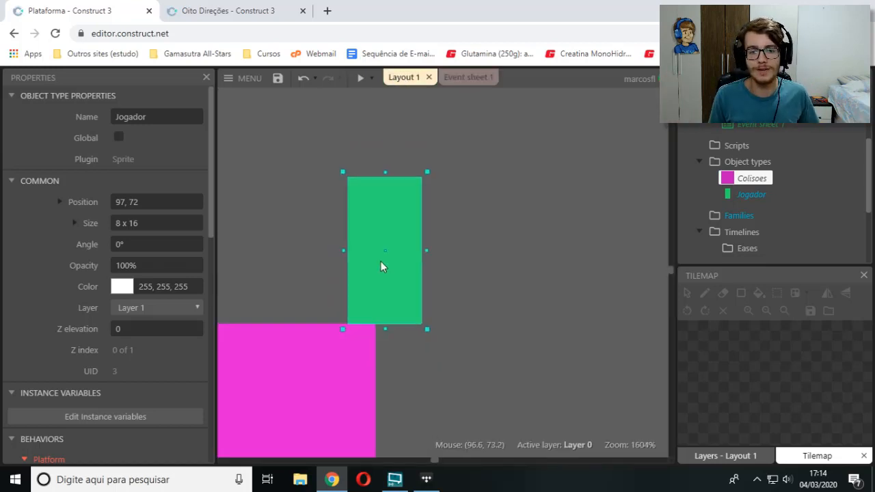
click(444, 286)
click(688, 331)
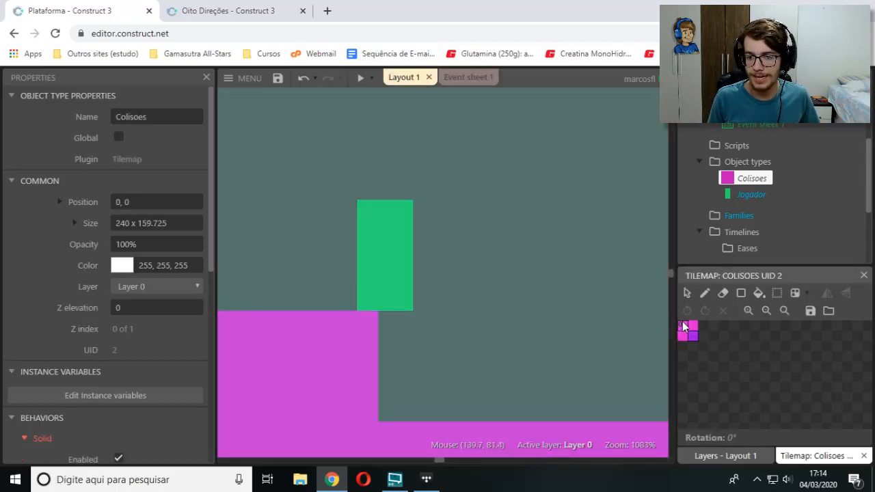
click(479, 254)
click(687, 292)
Nudge Jogador left and right pixel by pixel beside the painted tile, and undo both the movement and the tile
click(412, 280)
key(Left)
key(Left)
key(Left)
key(Left)
key(Left)
key(Left)
key(Left)
key(Left)
key(Left)
key(Right)
key(Right)
key(Right)
key(Right)
key(Left)
key(ctrl+z)
key(ctrl+z)
Paint a Colisoes tile that extends the platform to the right beneath Jogador, and erase it again
click(469, 78)
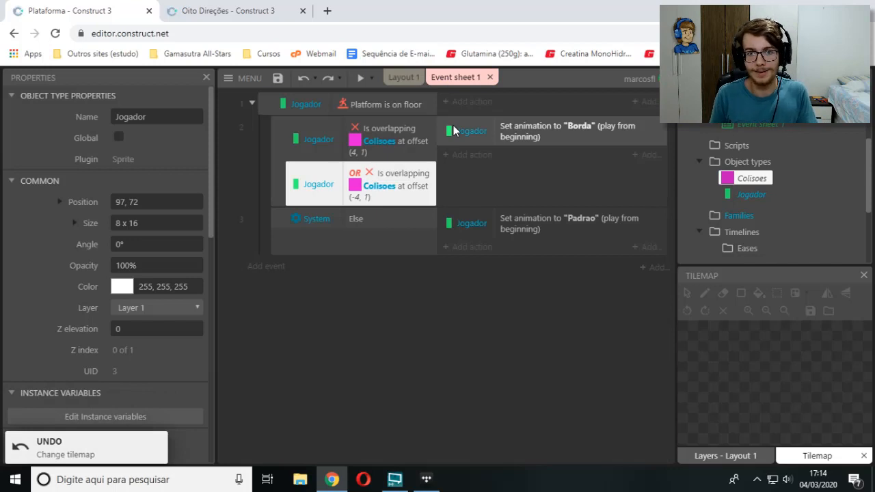
click(404, 78)
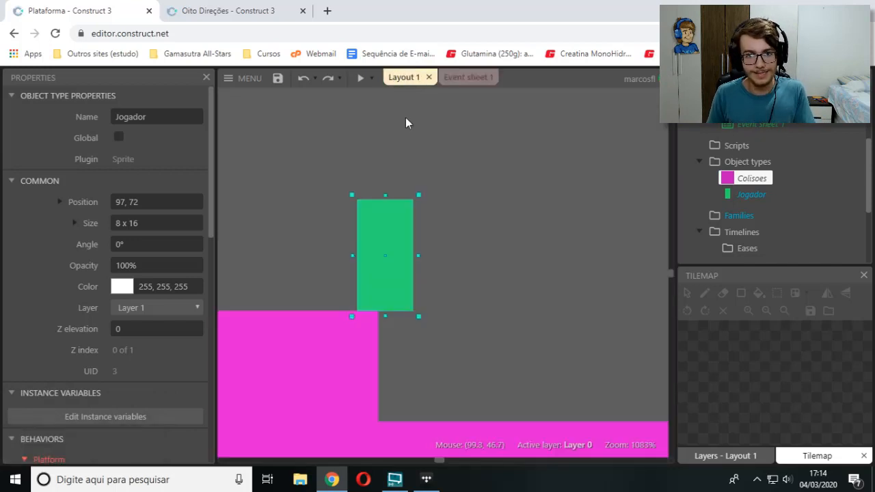
ctrl+scroll(412, 328, up, 3)
click(410, 332)
click(695, 334)
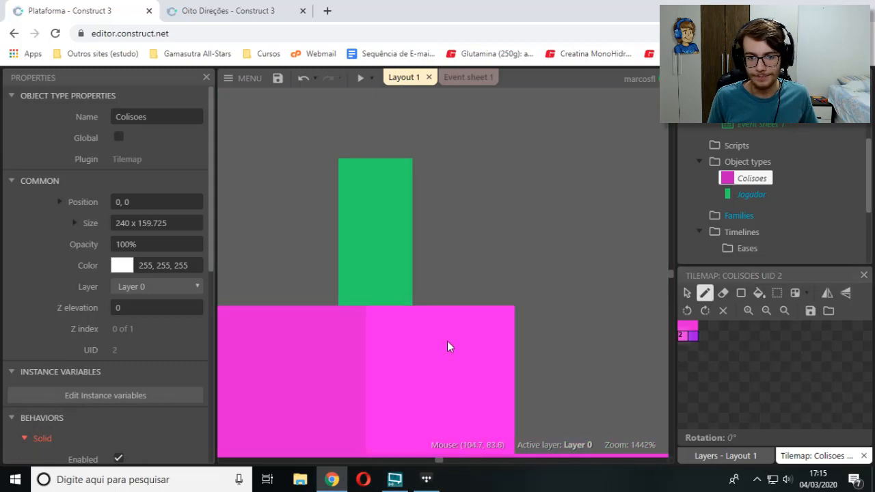
click(447, 342)
click(723, 292)
click(469, 342)
click(687, 292)
Review the Offset X and Offset Y parameters of Jogador's first Colisoes overlap condition against its placement in Layout 1
click(465, 77)
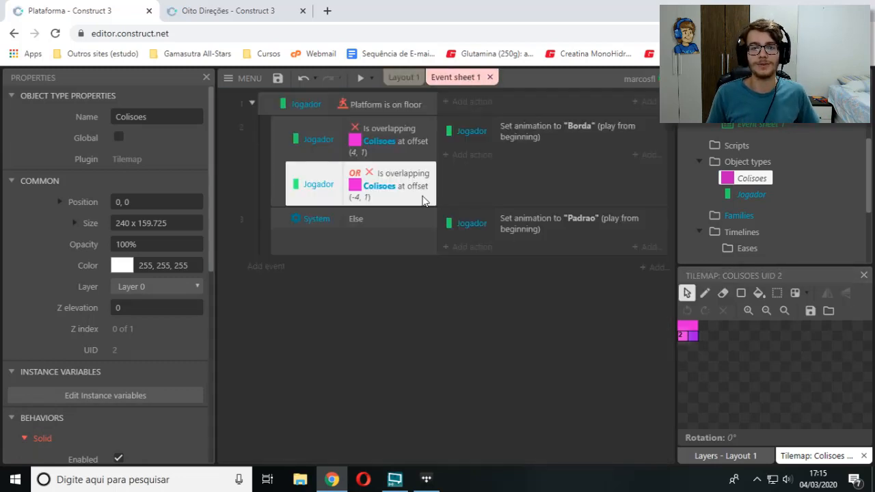
click(403, 77)
click(367, 236)
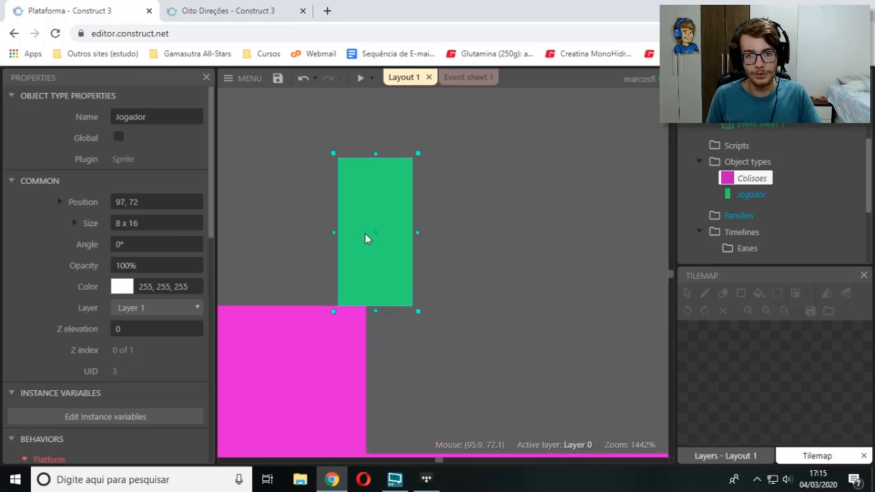
click(469, 77)
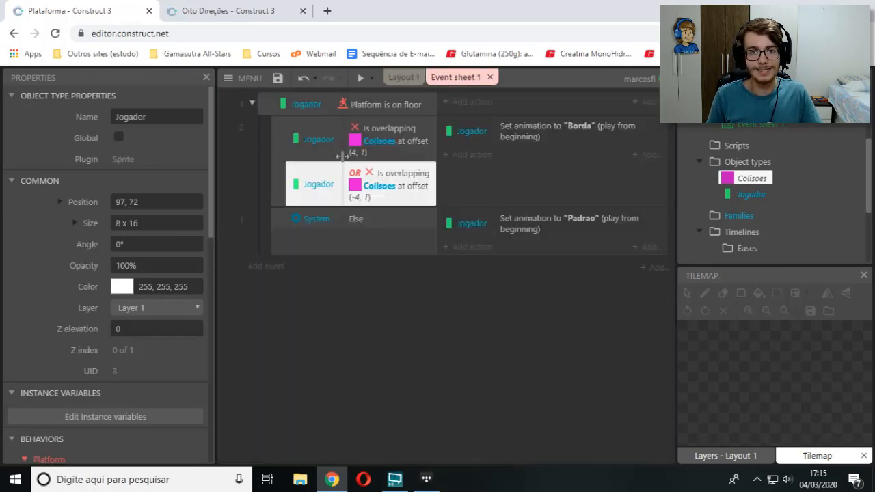
double_click(318, 142)
click(159, 251)
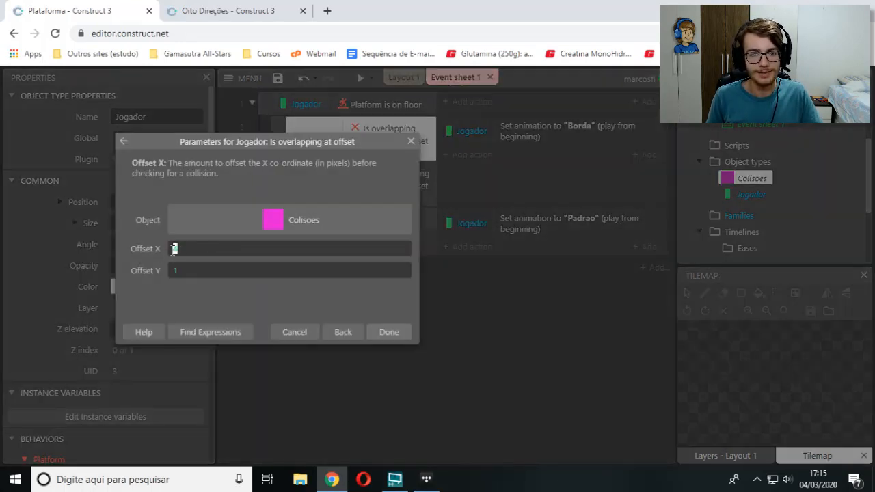
click(161, 272)
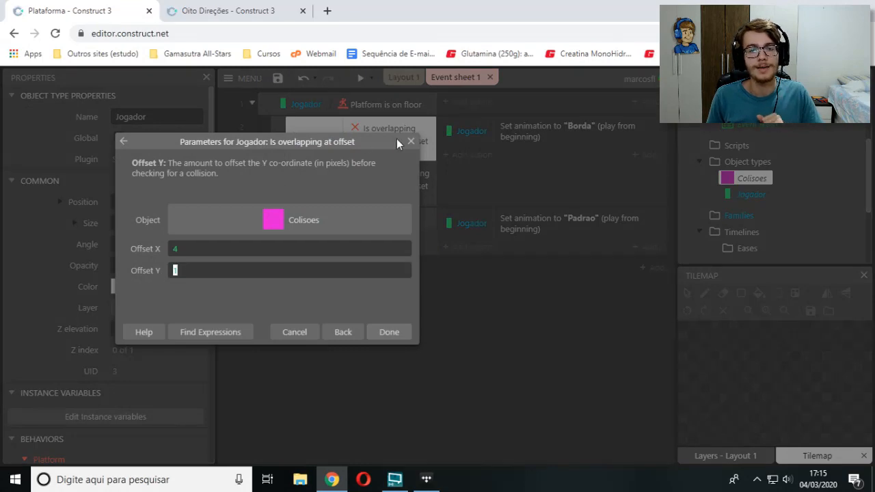
click(410, 142)
Re-enter 1 as Offset Y in Jogador's Colisoes overlap condition with Offset X 4
double_click(386, 146)
click(175, 272)
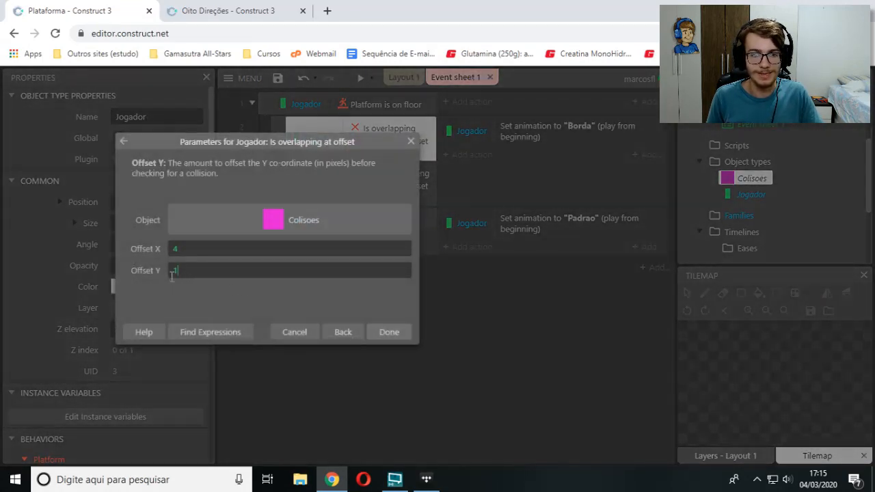
text(-1)
key(BackSpace)
key(BackSpace)
text(1)
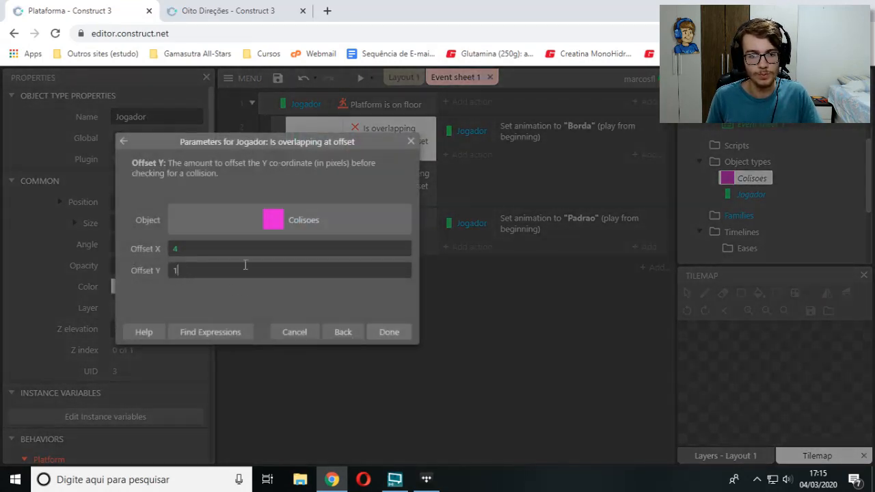
key(Return)
Nudge Jogador four pixels right and one pixel down in Layout 1 to position 101, 73, and inspect the ledge
click(397, 83)
key(Right)
key(Right)
key(Right)
key(Right)
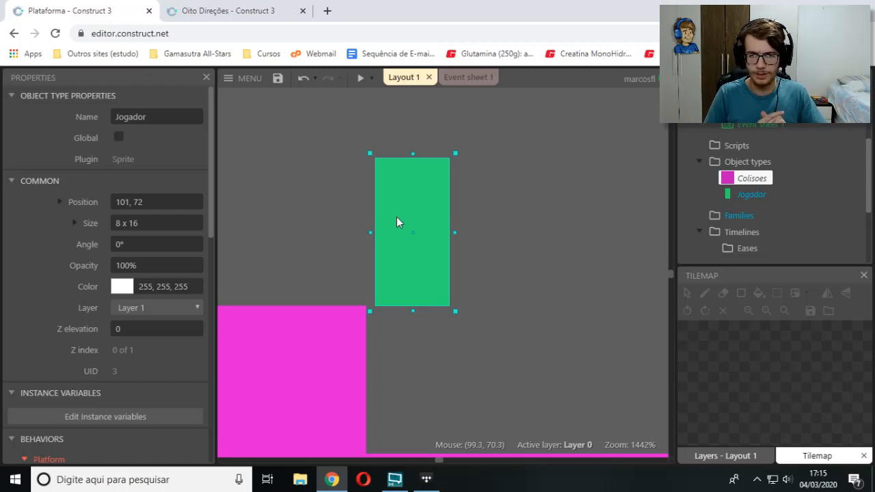
key(Down)
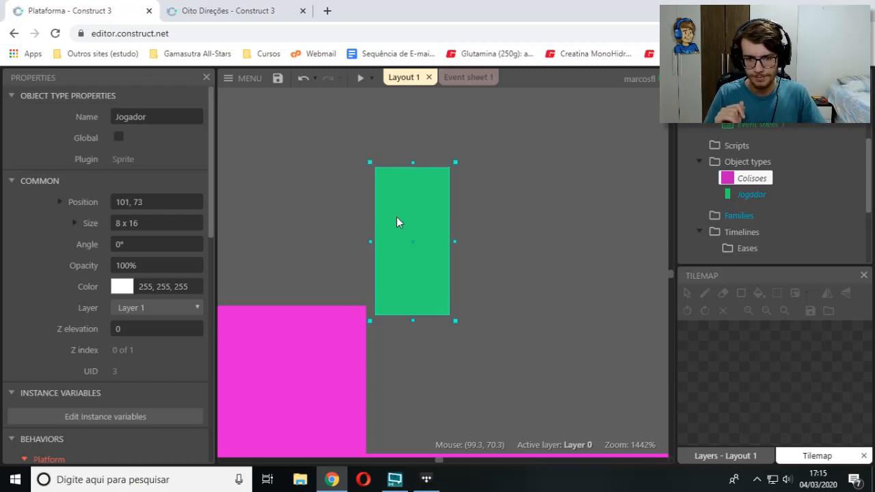
ctrl+scroll(397, 232, up, 4)
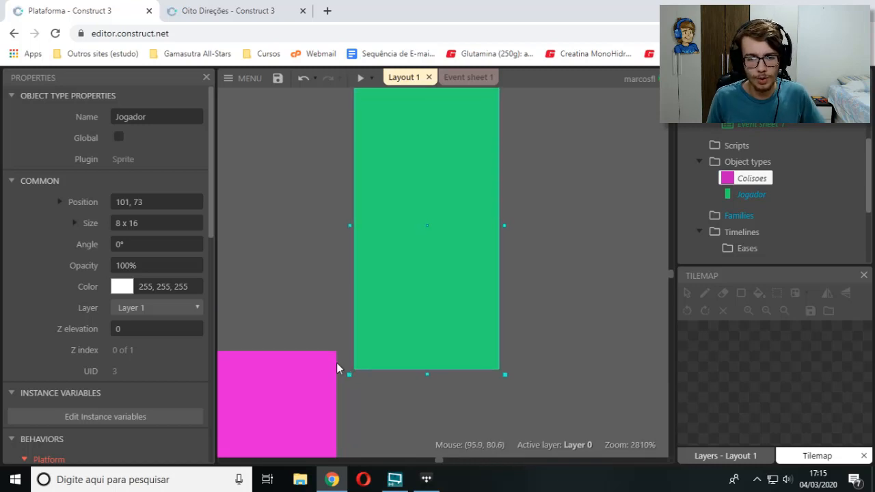
click(378, 404)
scroll(499, 373, down, 2)
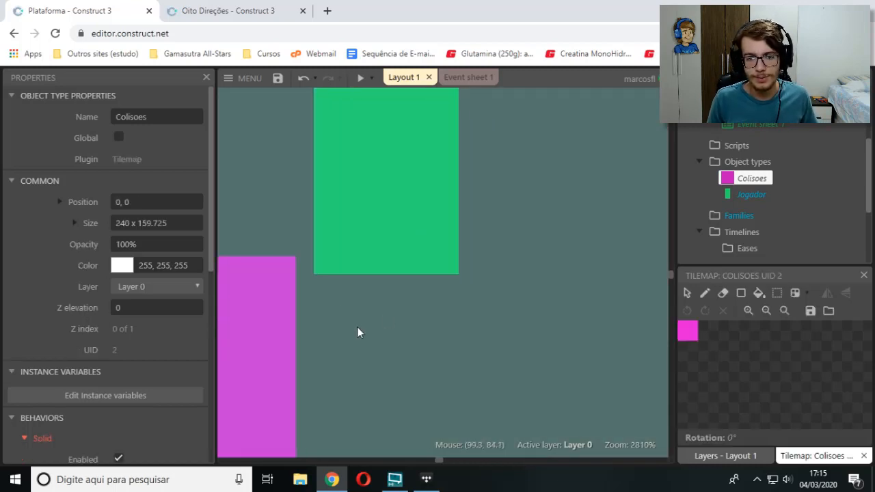
ctrl+scroll(334, 312, down, 4)
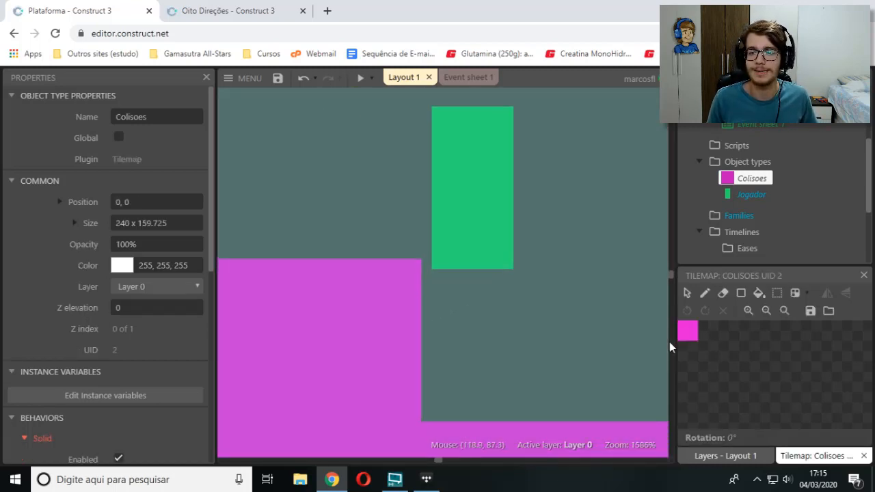
Return Jogador one pixel up and four pixels left to position 97, 72
click(465, 171)
key(Up)
key(Left)
key(Left)
key(Left)
key(Left)
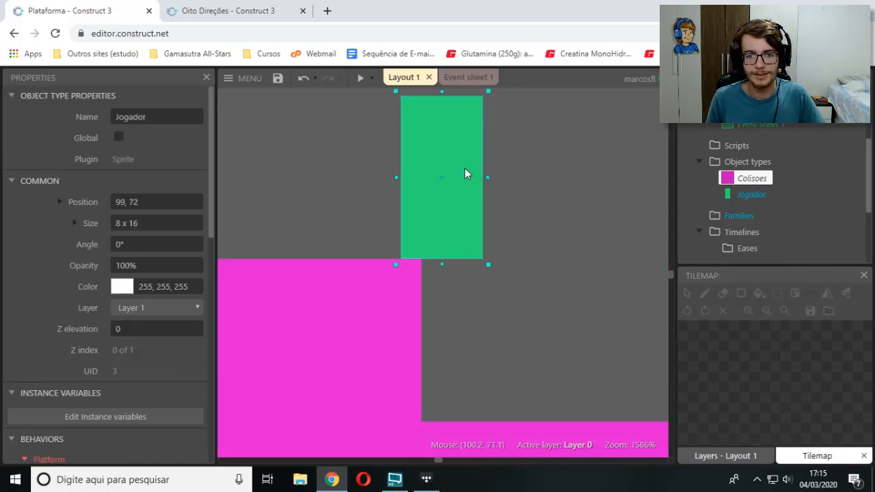
ctrl+scroll(469, 233, down, 3)
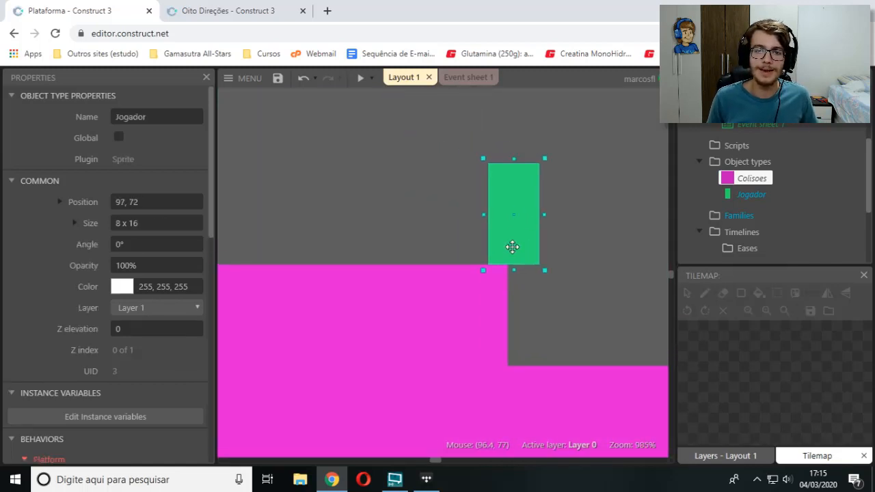
Move Jogador left along the platform, away from the edge, and set its position to 71, 72
drag(523, 265, 360, 256)
key(BackSpace)
key(BackSpace)
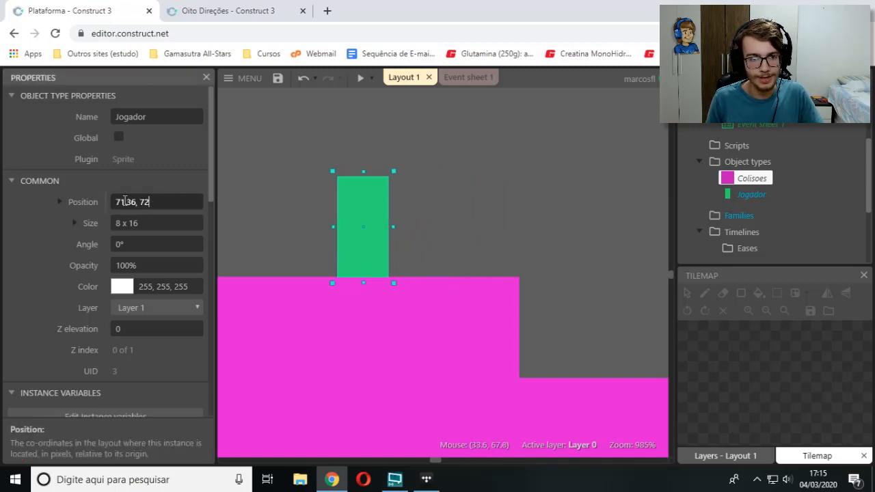
key(Delete)
key(BackSpace)
key(BackSpace)
key(Tab)
click(352, 249)
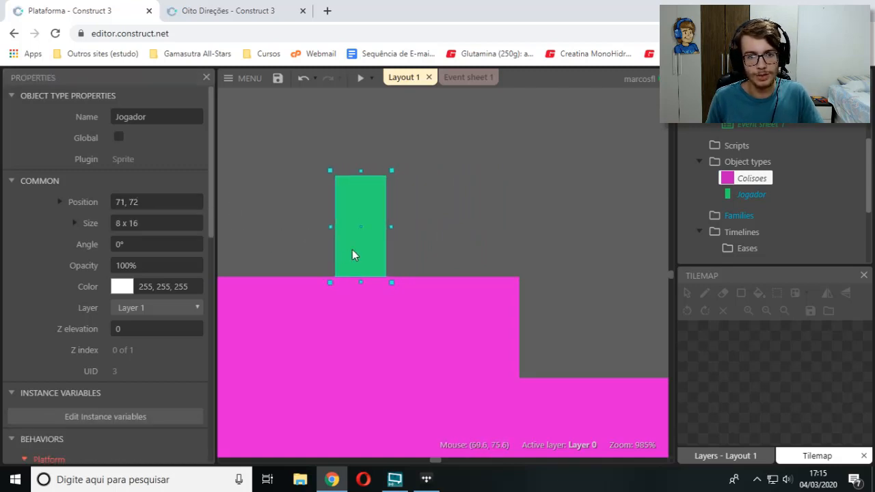
Nudge Jogador four pixels right and one pixel down to position 75, 73, and inspect its overlap with the platform
key(Right)
key(Right)
key(Right)
key(Right)
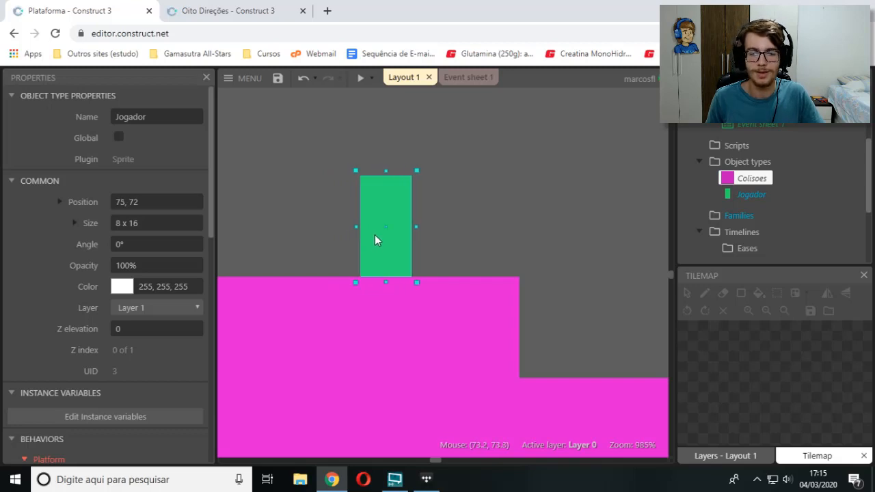
key(Down)
ctrl+scroll(375, 274, up, 2)
ctrl+scroll(371, 274, up, 1)
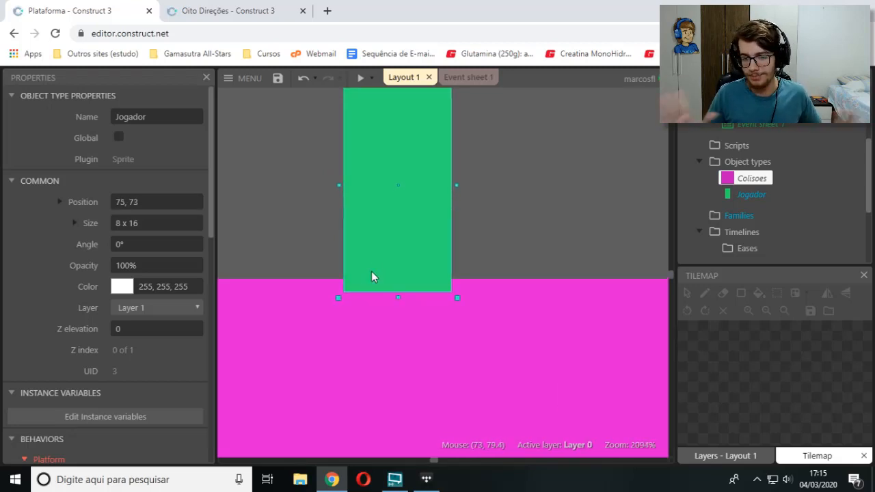
ctrl+scroll(371, 275, up, 1)
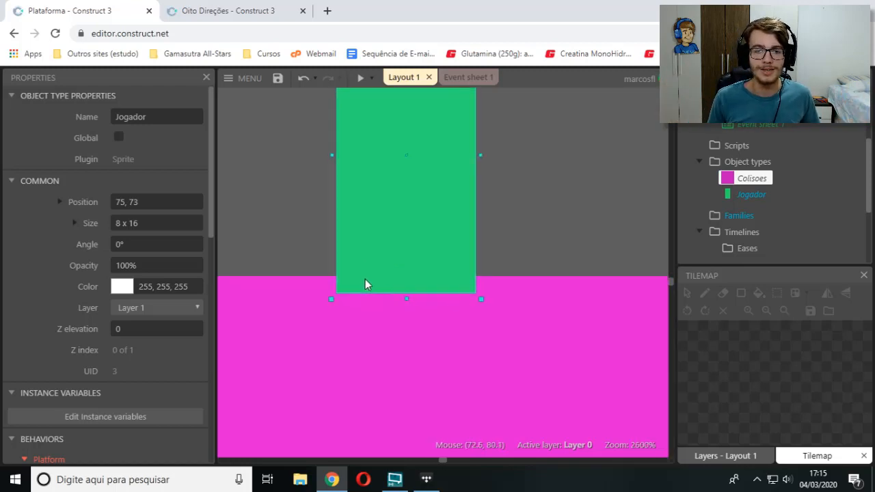
ctrl+scroll(366, 279, up, 2)
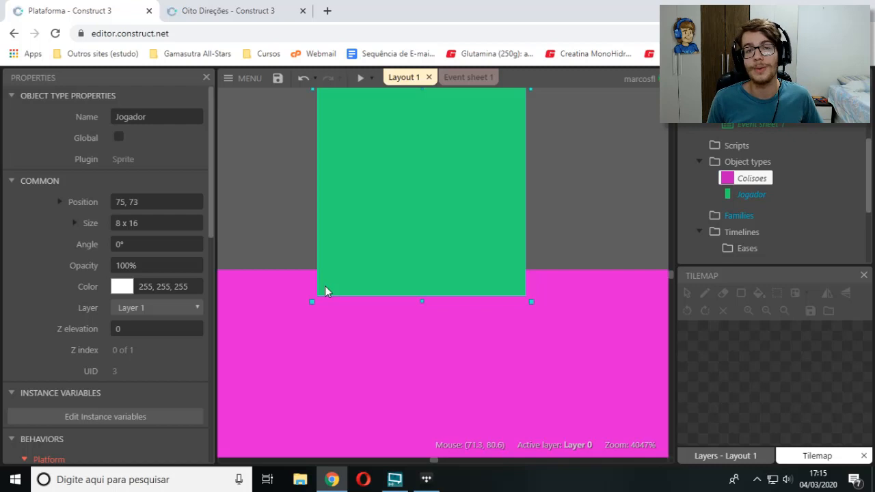
ctrl+scroll(346, 286, down, 3)
Return Jogador one pixel up and four pixels left to position 71, 72
key(Up)
key(Left)
key(Left)
key(Left)
key(Left)
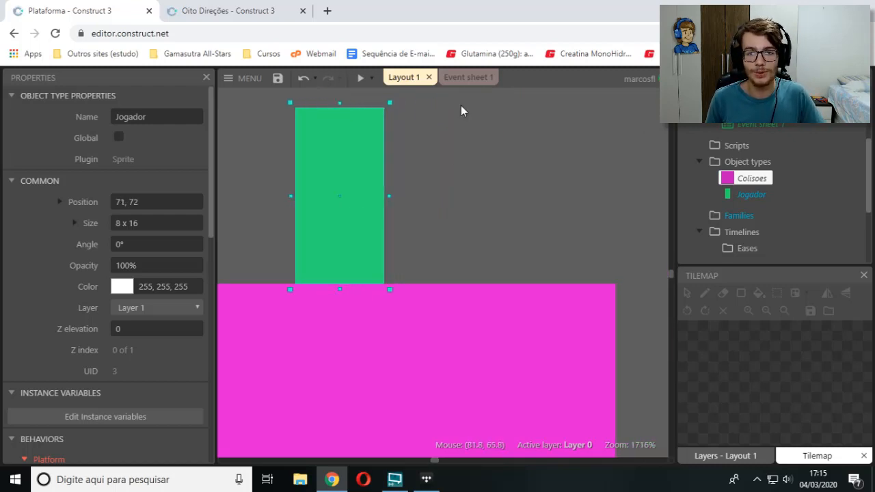
Examine the two Colisoes offset overlap conditions and the Else event in Event sheet 1
click(460, 81)
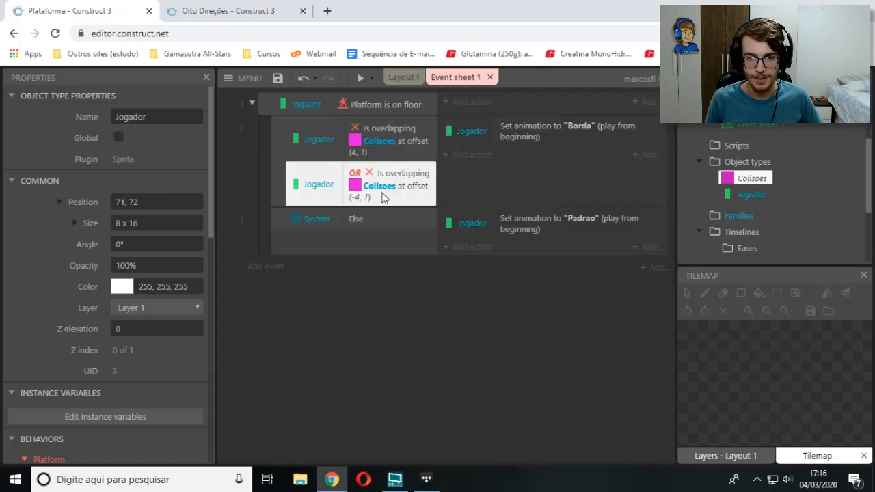
click(391, 145)
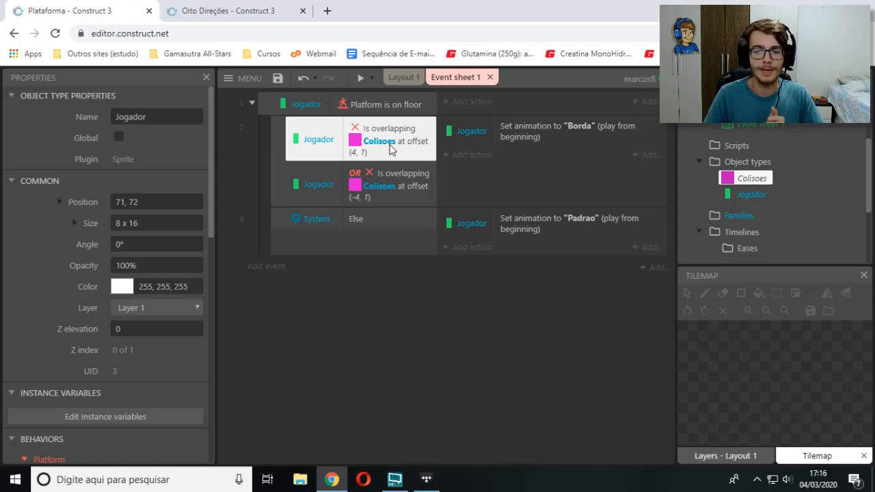
click(395, 227)
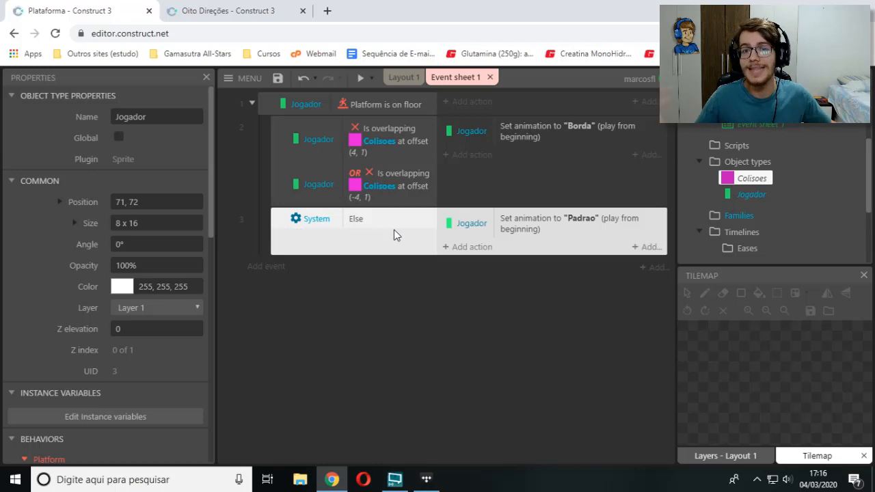
click(357, 155)
click(366, 179)
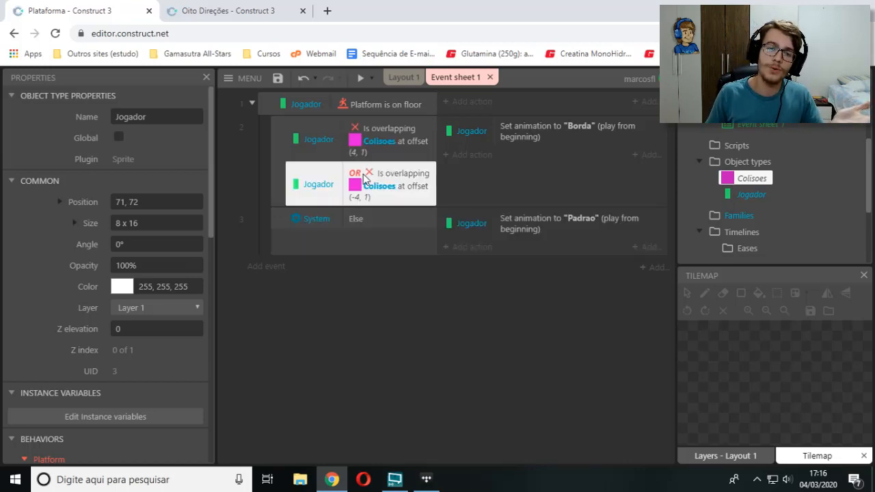
click(279, 199)
key(x)
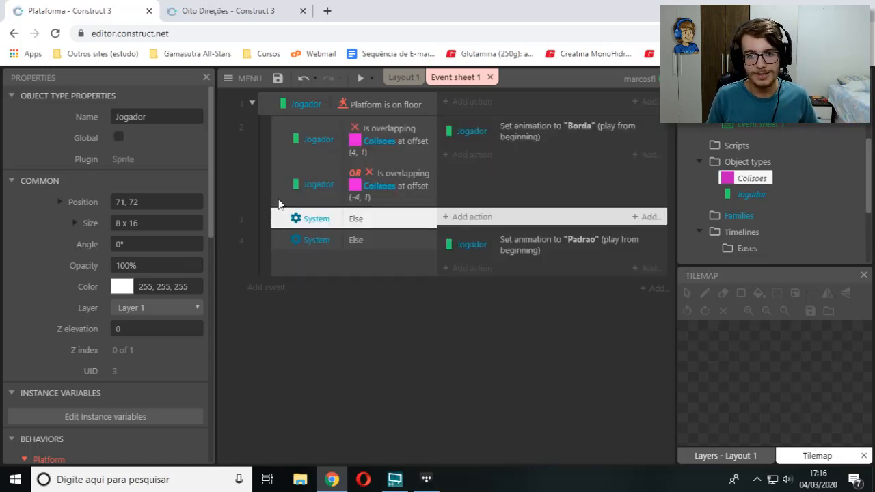
key(Delete)
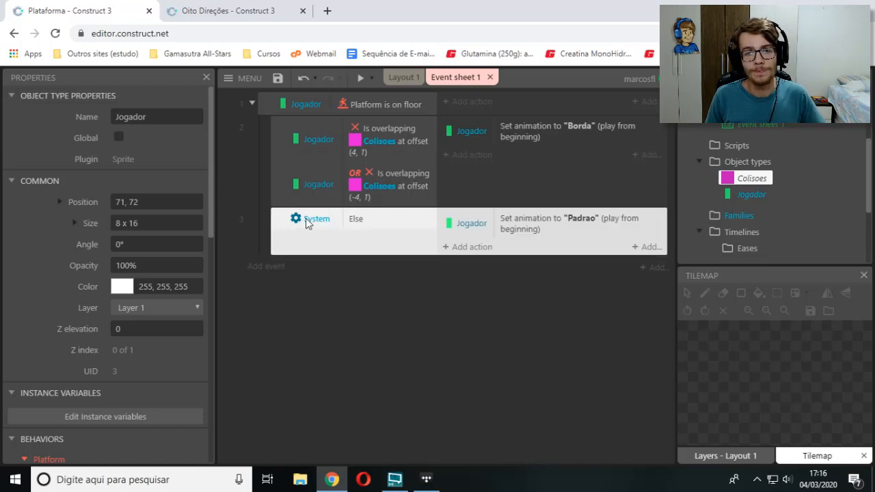
Examine the two inverted Colisoes overlap conditions of the Borda event and compare them with the Else event's Padrao action
click(359, 194)
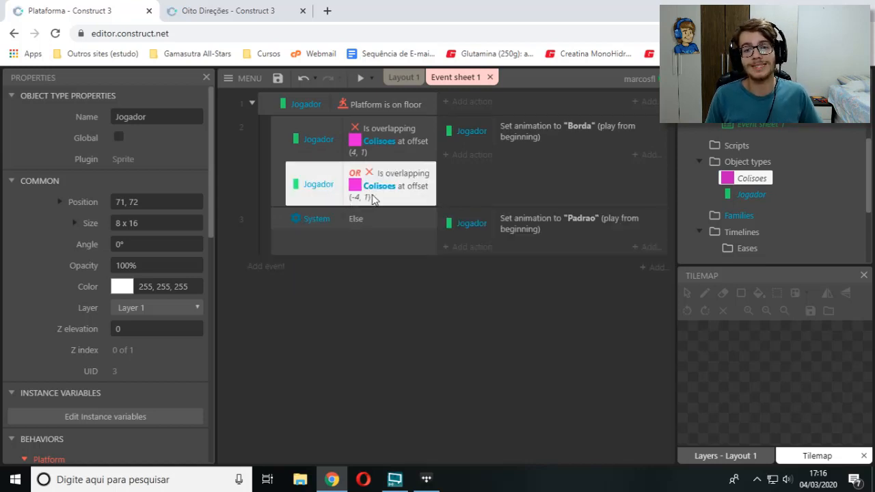
click(391, 154)
click(278, 169)
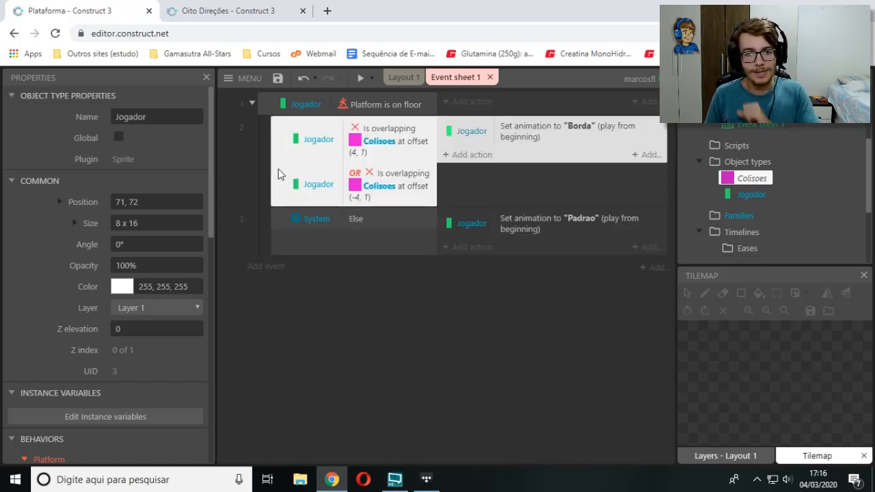
click(364, 229)
click(456, 230)
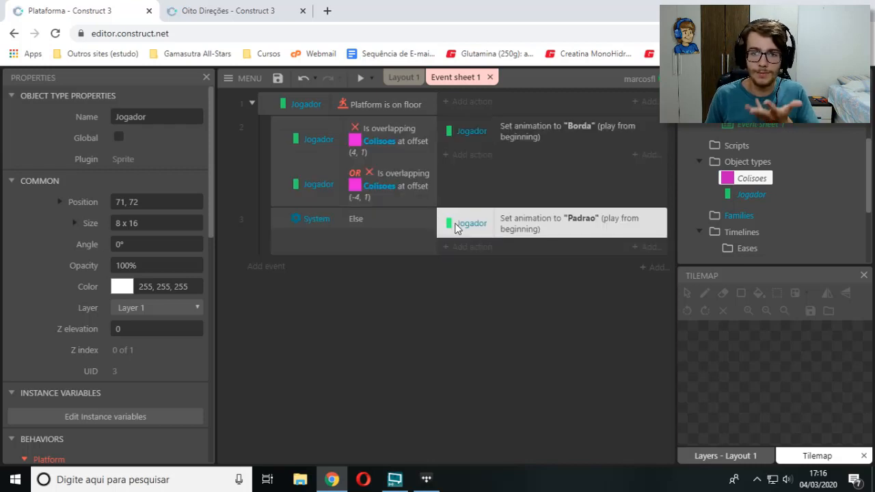
click(401, 198)
click(391, 148)
click(378, 180)
click(380, 150)
click(387, 182)
click(381, 150)
click(384, 177)
click(367, 152)
Switch the Borda event out of Or logic and back to an Or block
click(279, 155)
key(y)
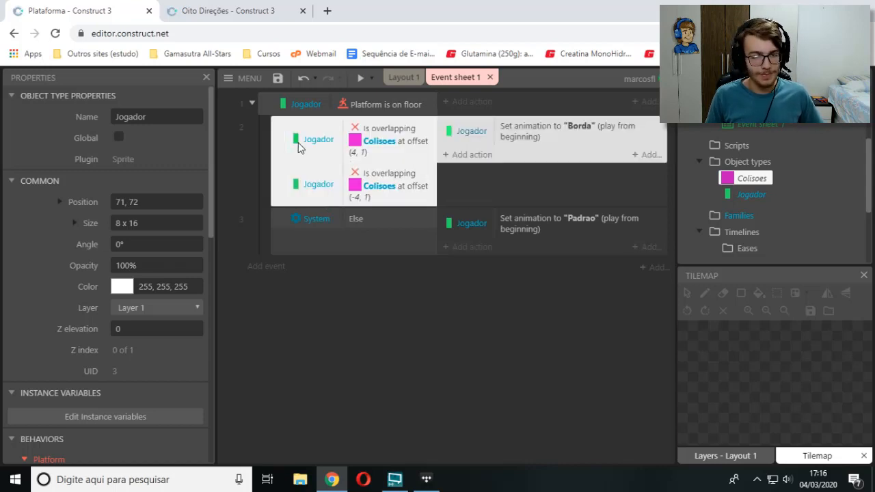
key(y)
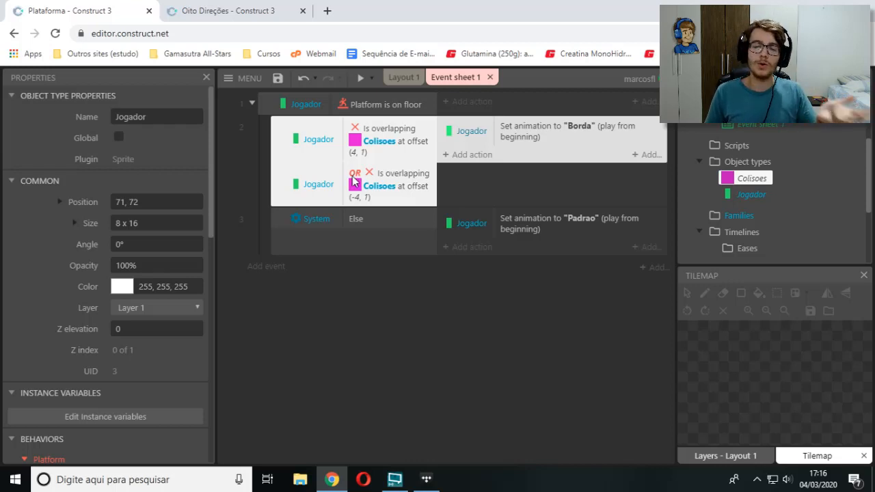
Duplicate the Or overlap condition at offset (-4, 1) twice within the Borda event
click(375, 179)
ctrl+drag(377, 205, 379, 167)
drag(383, 258, 383, 238)
click(393, 205)
click(395, 228)
click(396, 259)
click(395, 229)
click(387, 179)
click(387, 216)
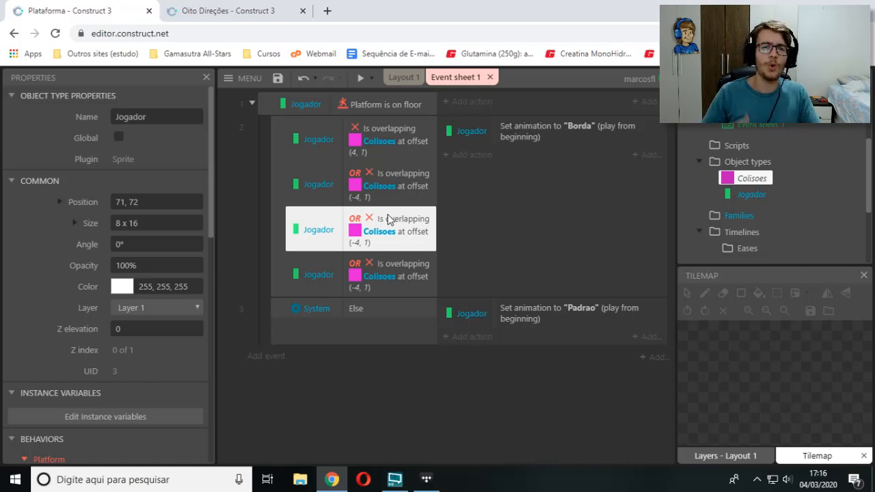
Delete the two extra Or condition copies, and toggle the Borda event's Or logic off and on again
key(Delete)
key(Delete)
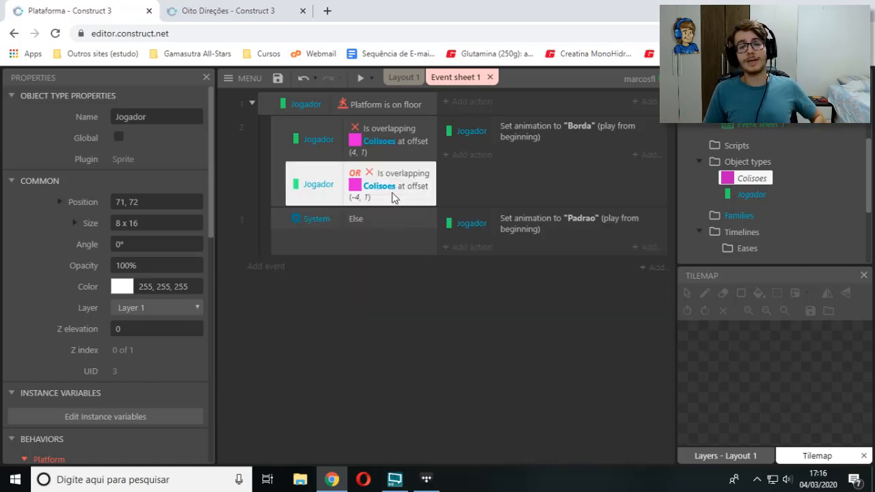
key(y)
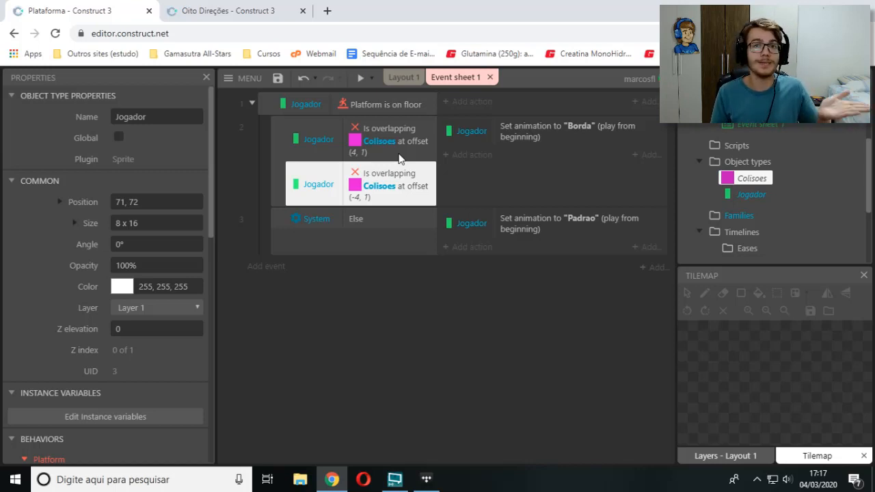
key(y)
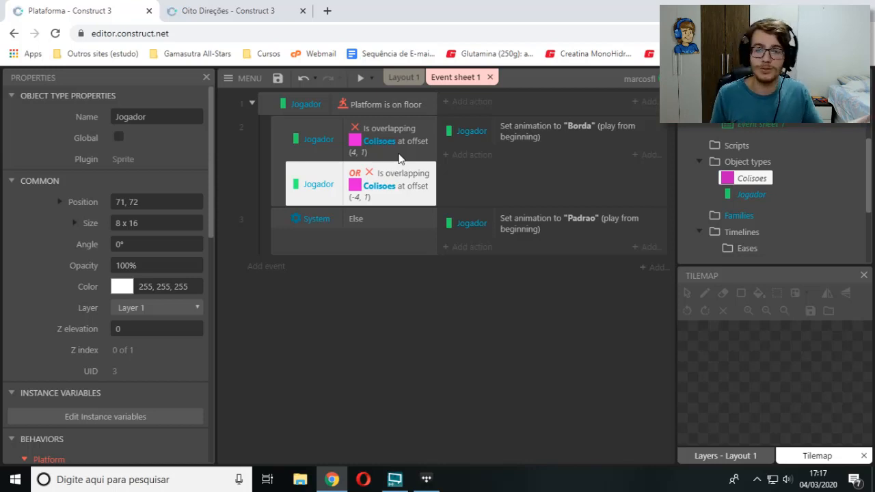
In Layout 1, move Jogador 22 pixels right along the platform to position 93, 72 at its right edge
click(405, 77)
scroll(392, 214, down, 4)
key(Right)
key(Right)
key(Right)
key(Right)
key(Right)
key(Right)
key(Right)
key(Right)
key(Right)
key(Right)
key(Right)
key(Right)
key(Right)
key(Right)
key(Right)
key(Right)
key(Right)
key(Right)
key(Right)
key(Right)
key(Right)
key(Right)
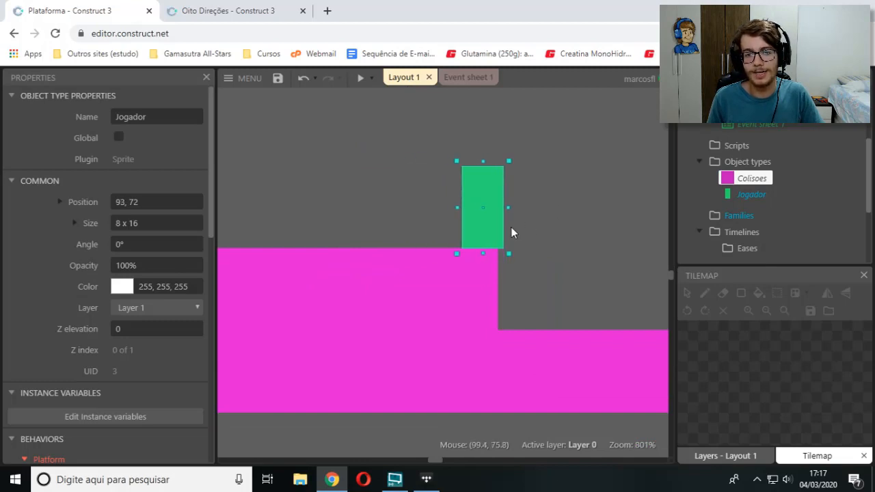
Inspect the platform's left edge and the right edge where Jogador stands
middle_drag(405, 223, 599, 197)
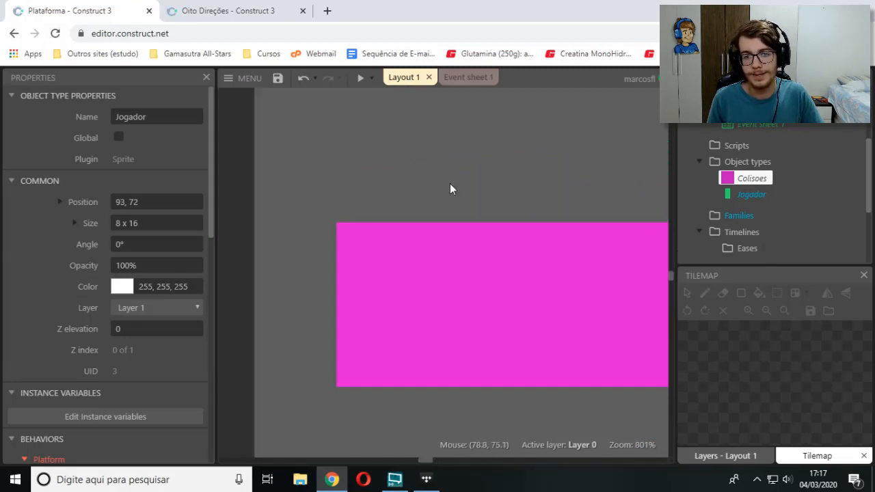
middle_drag(305, 217, 413, 227)
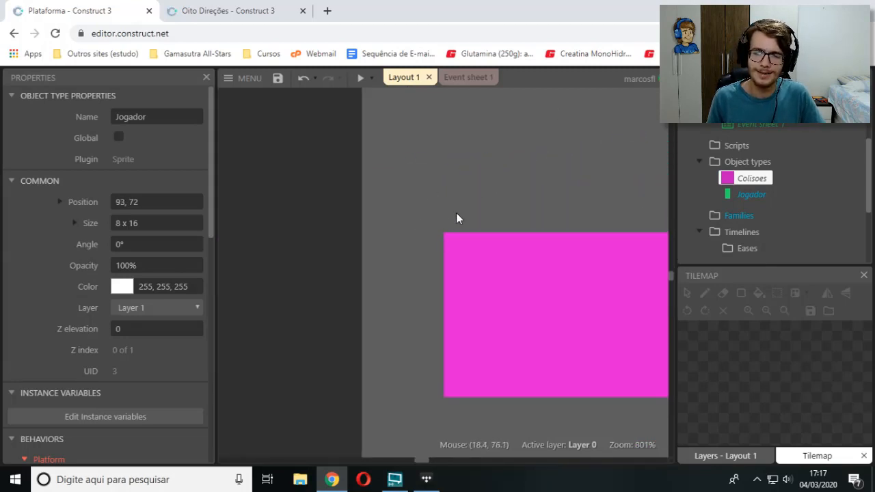
middle_drag(485, 225, 342, 251)
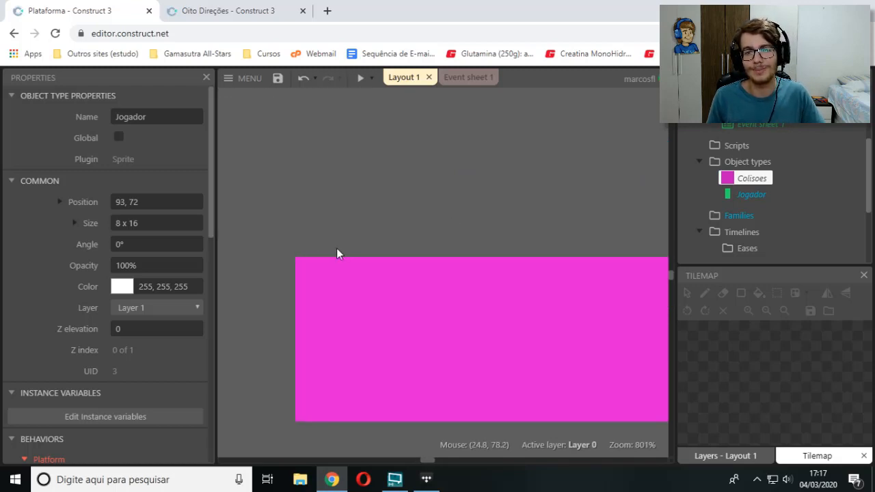
middle_drag(633, 178, 415, 189)
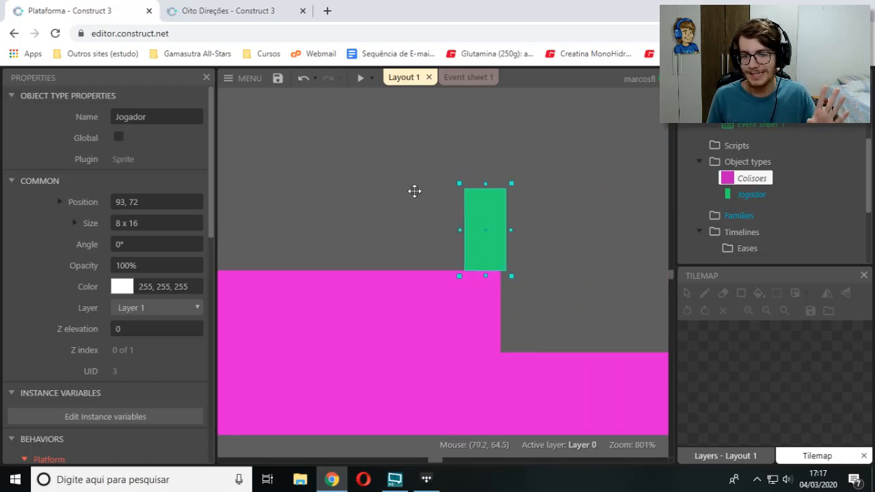
middle_drag(549, 212, 463, 211)
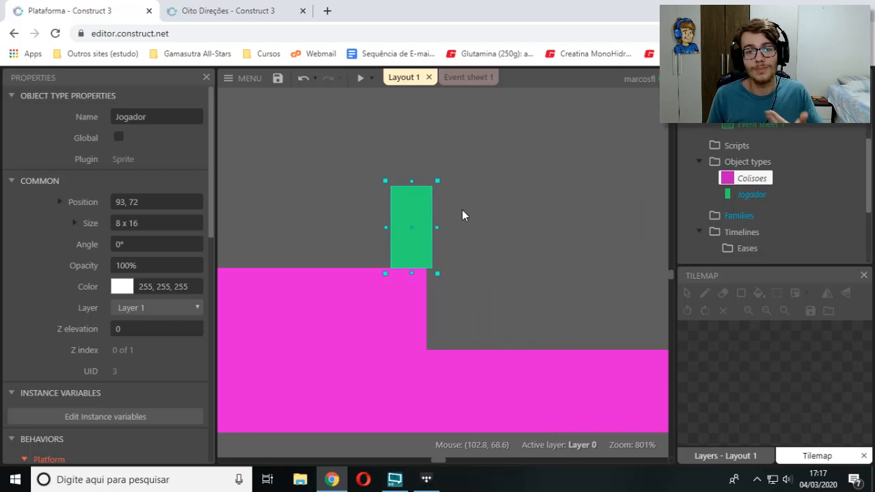
In Event sheet 1, add a Jogador Platform condition for a wall to the left beside the on-floor condition
click(469, 78)
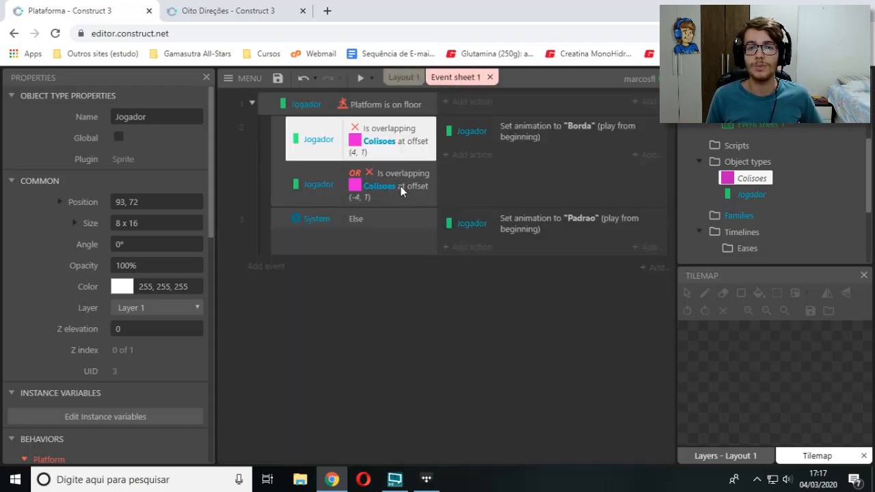
click(281, 153)
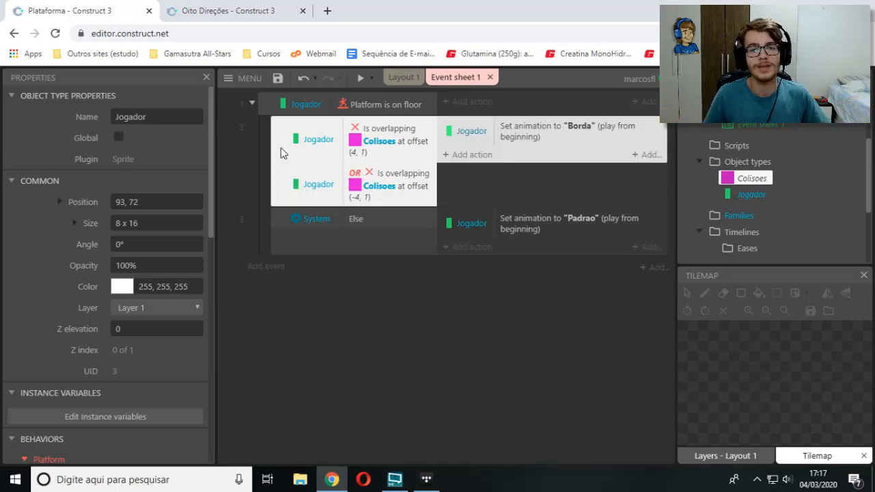
click(309, 107)
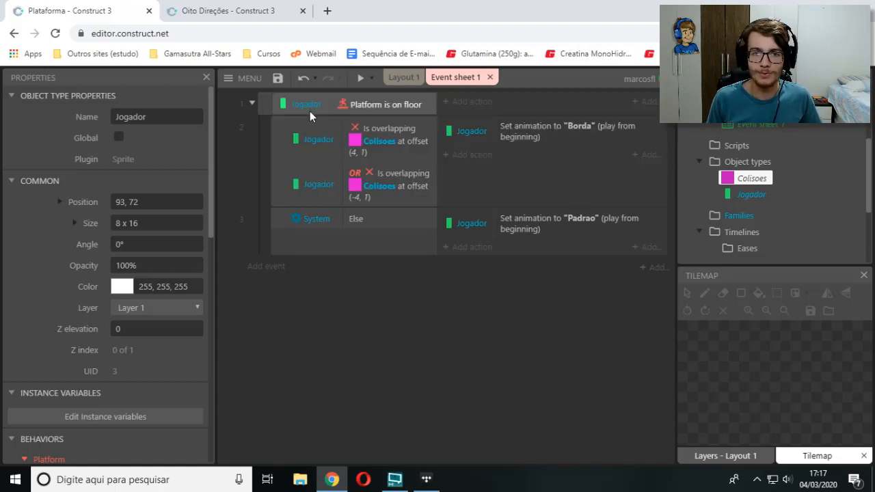
double_click(308, 106)
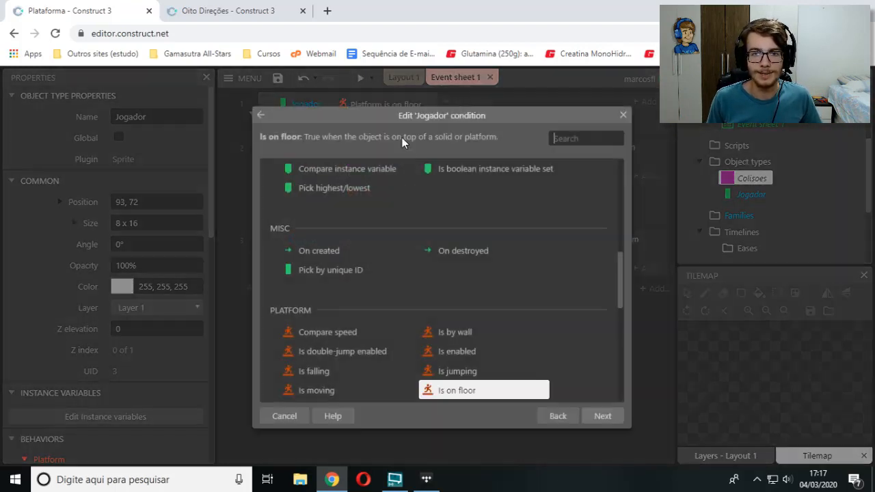
double_click(472, 333)
click(387, 333)
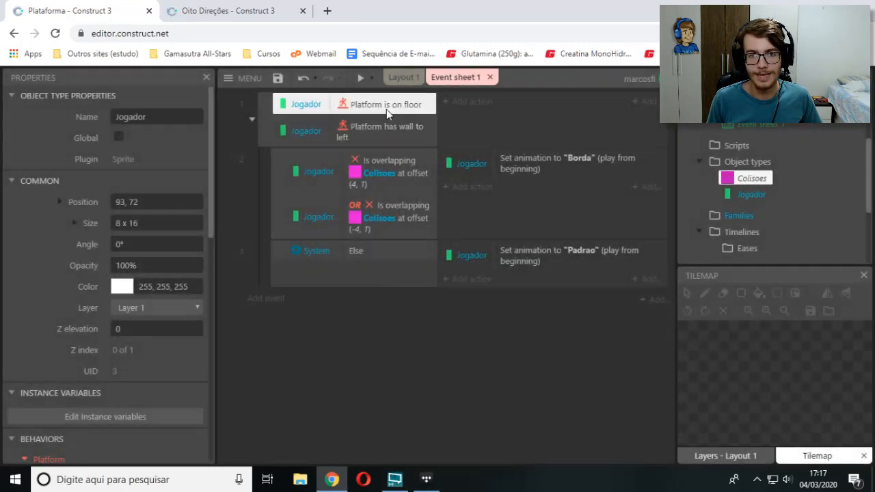
Compare the on-floor and wall-to-left conditions, and delete the wall-to-left condition
click(401, 104)
click(399, 133)
click(395, 107)
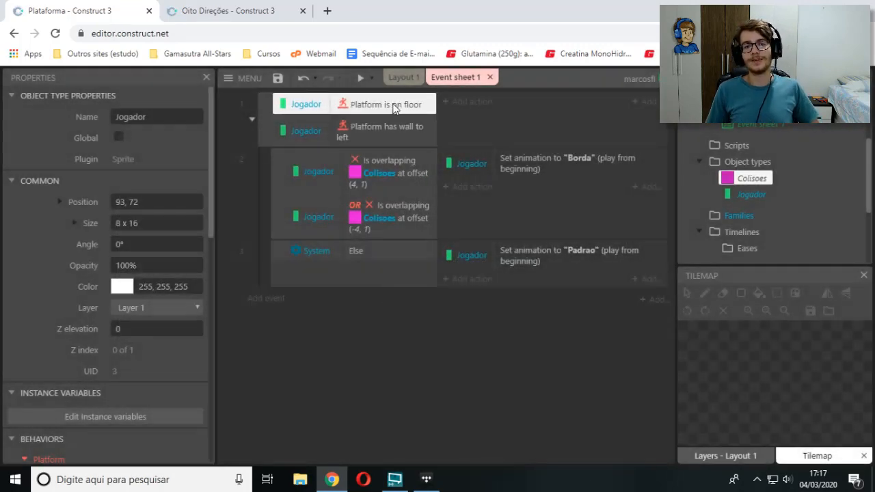
click(388, 130)
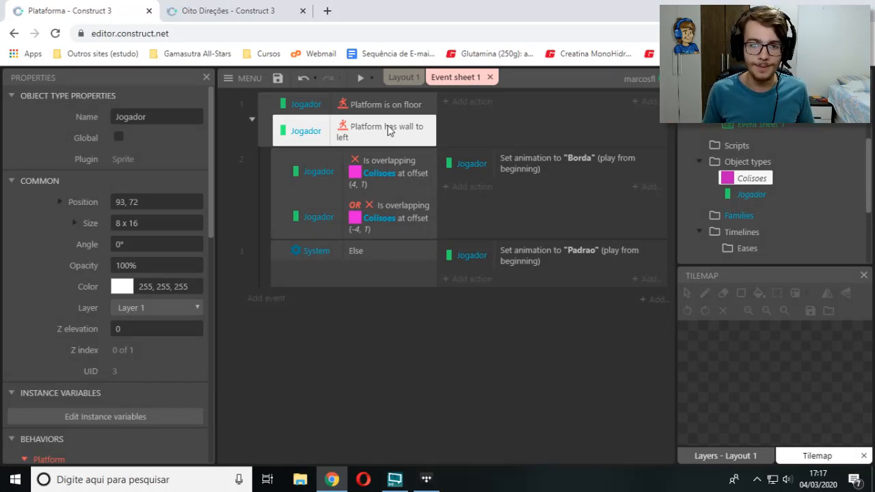
key(Delete)
Examine how the Colisoes overlap conditions at offsets (4, 1) and (-4, 1) alternate in the Or block
click(383, 140)
click(387, 186)
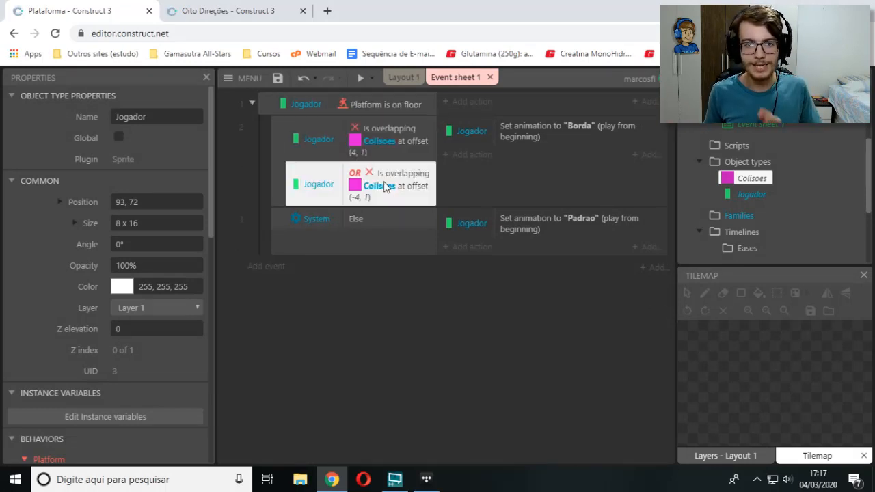
click(395, 149)
click(391, 176)
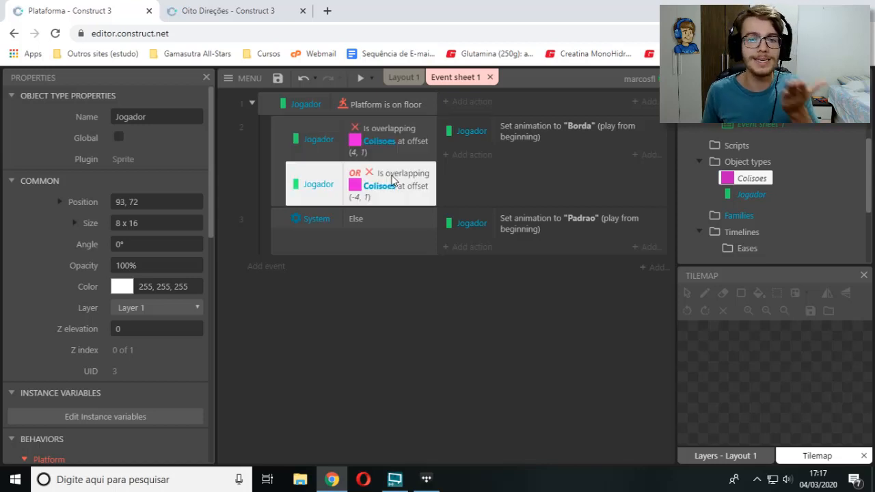
click(387, 156)
click(387, 176)
click(388, 153)
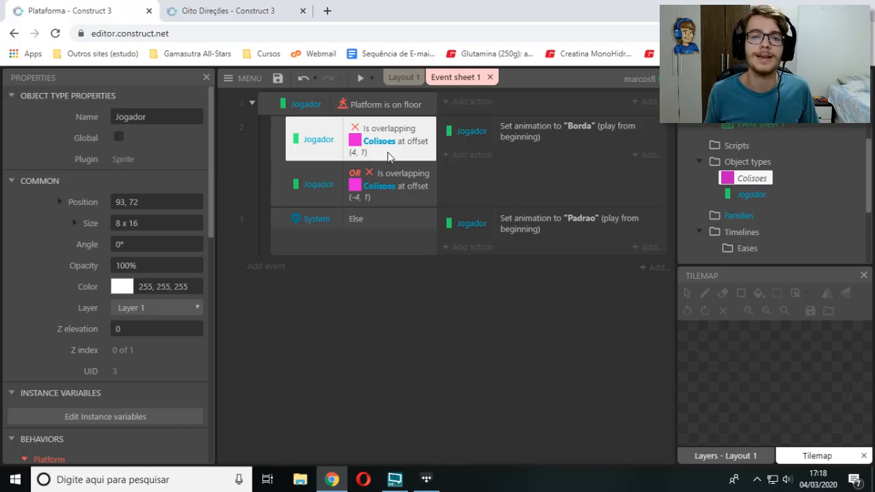
click(389, 176)
click(389, 141)
click(387, 176)
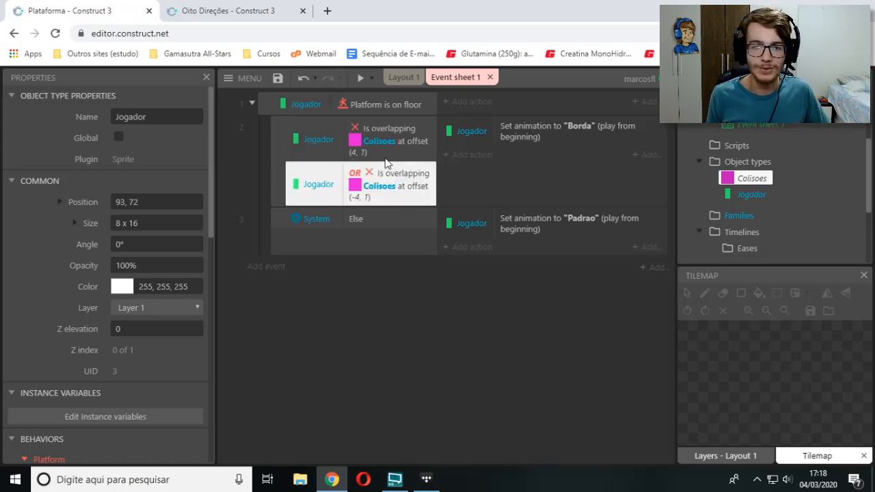
click(384, 140)
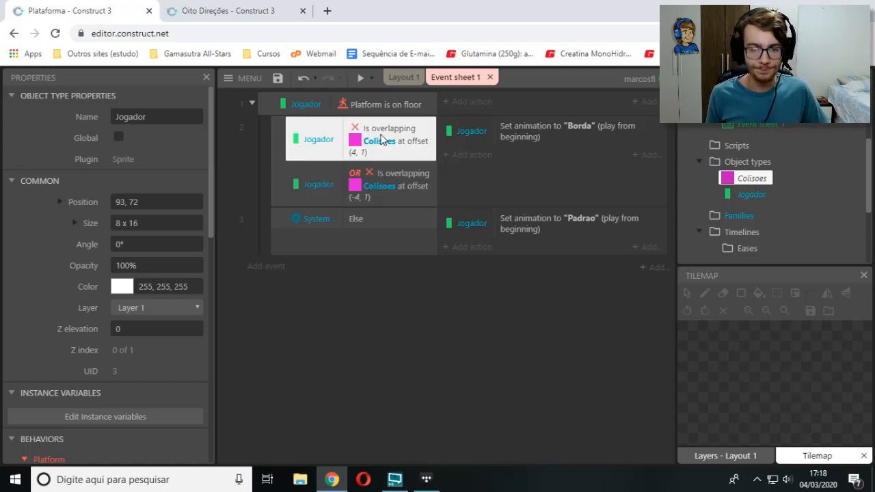
click(373, 188)
click(370, 147)
click(368, 183)
click(363, 140)
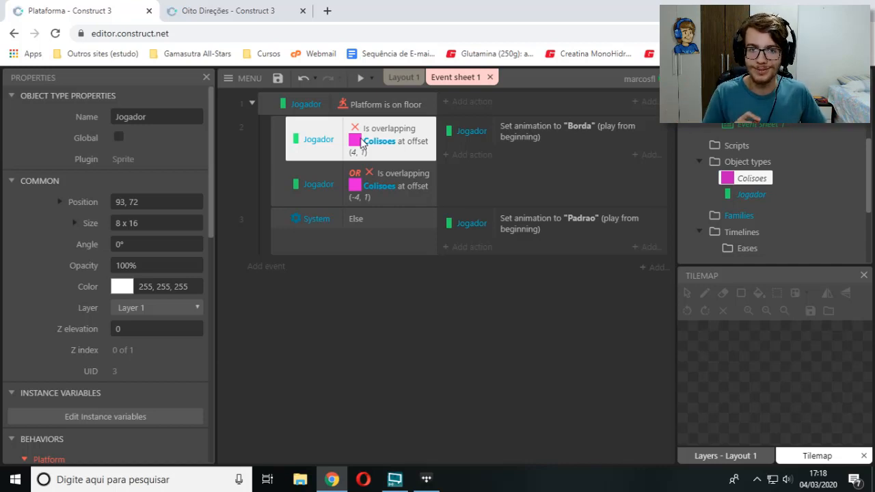
In Layout 1, paint one Colisoes tile extending the platform past the edge under Jogador, and erase it
click(409, 78)
click(449, 314)
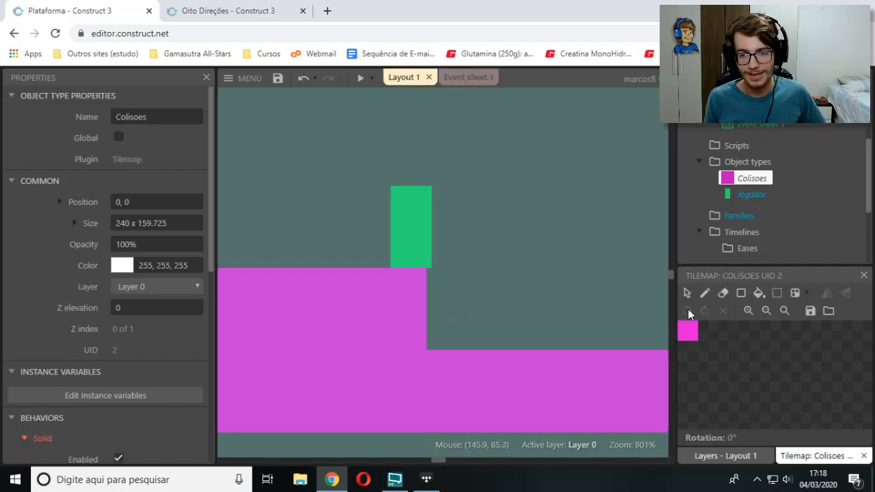
click(689, 330)
click(453, 285)
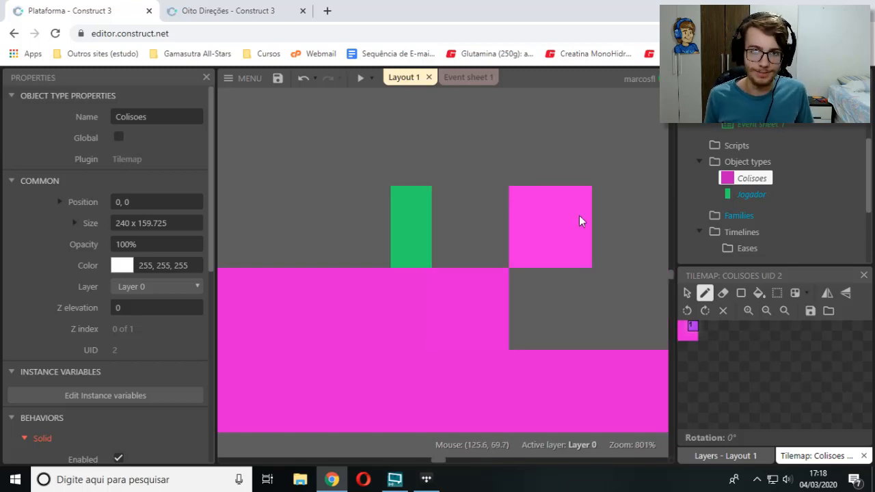
right_click(494, 290)
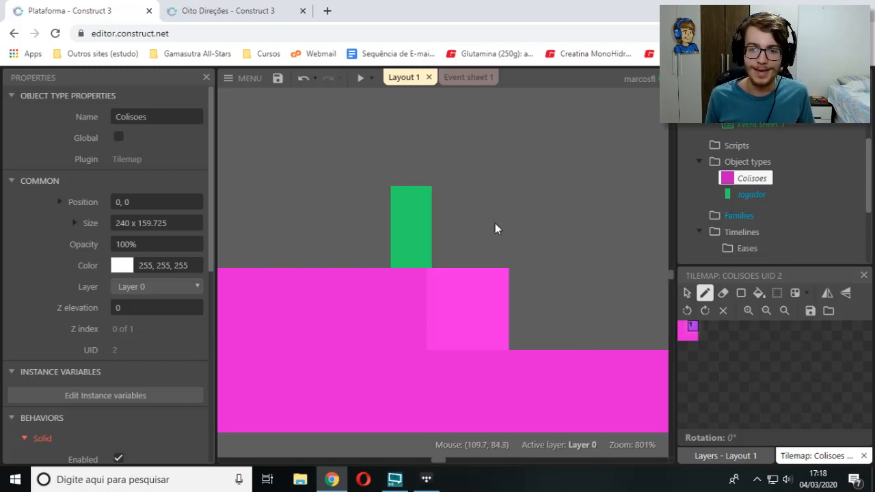
Remove the inversion from both Colisoes overlap conditions of the Borda event in Event sheet 1
click(458, 78)
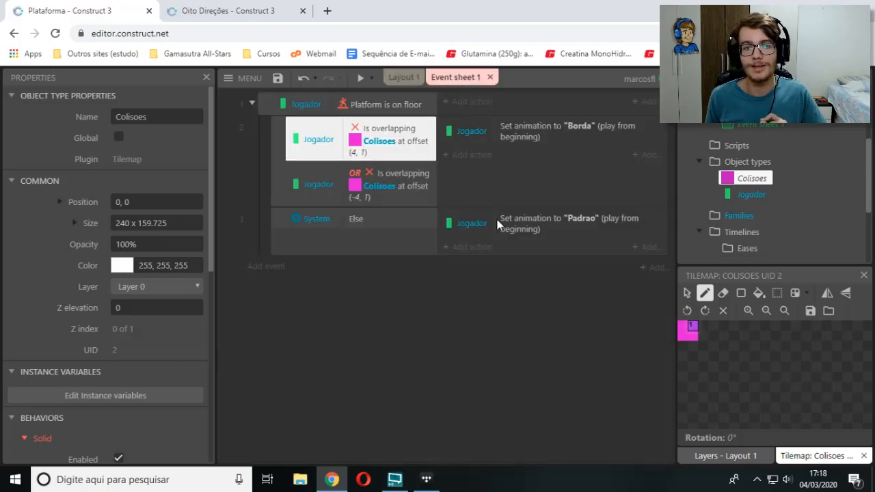
click(687, 293)
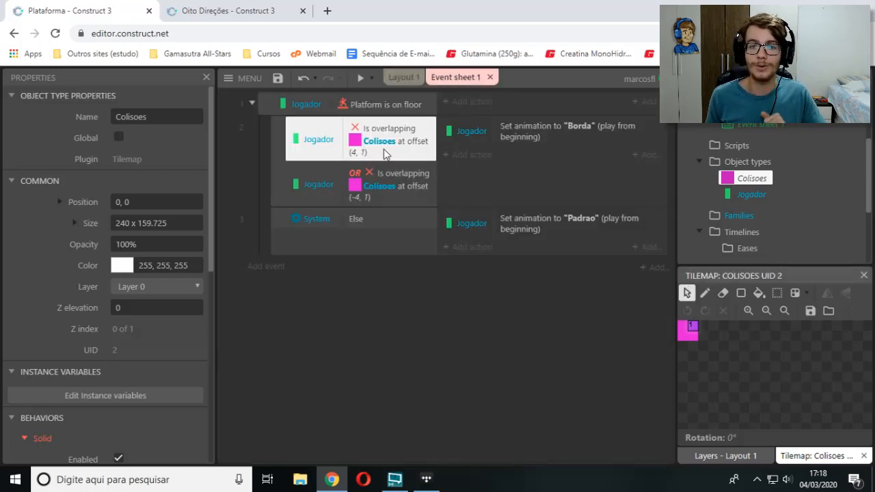
key(i)
click(384, 176)
key(i)
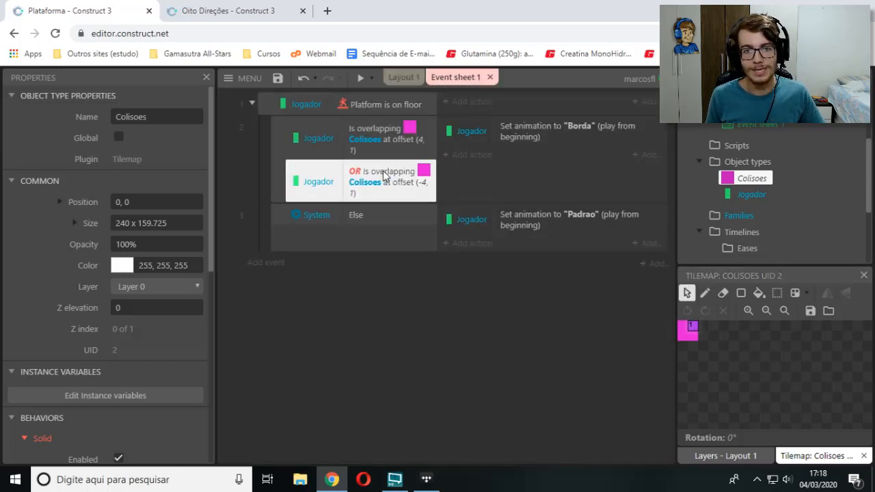
click(381, 154)
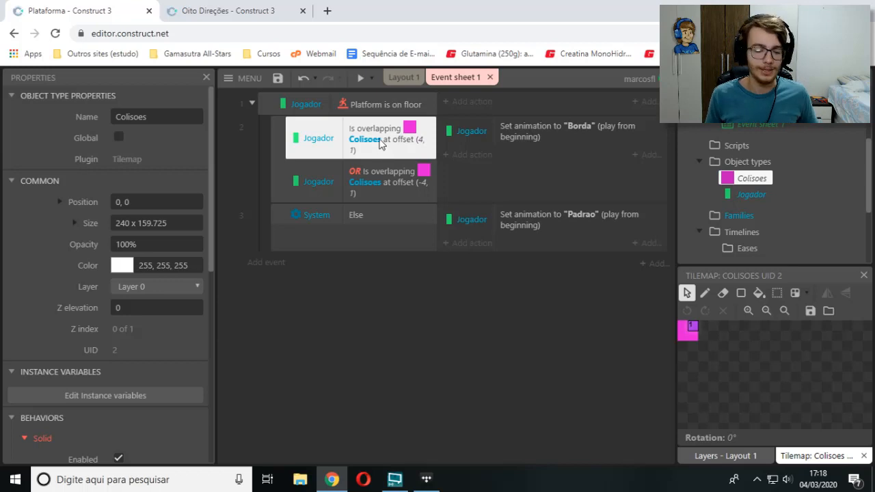
Start adding another Jogador Is overlapping at offset condition to the Or block of the Borda event
click(374, 182)
click(376, 136)
click(286, 162)
key(c)
double_click(383, 176)
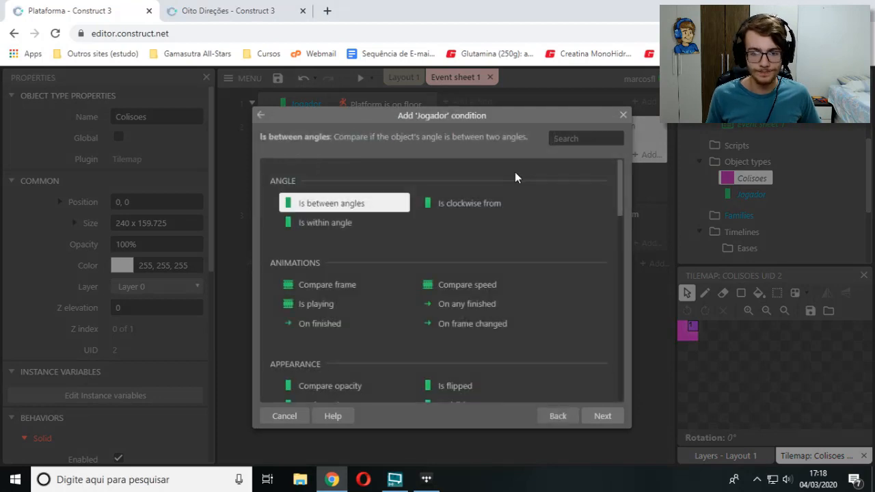
text(overla)
double_click(491, 208)
click(299, 217)
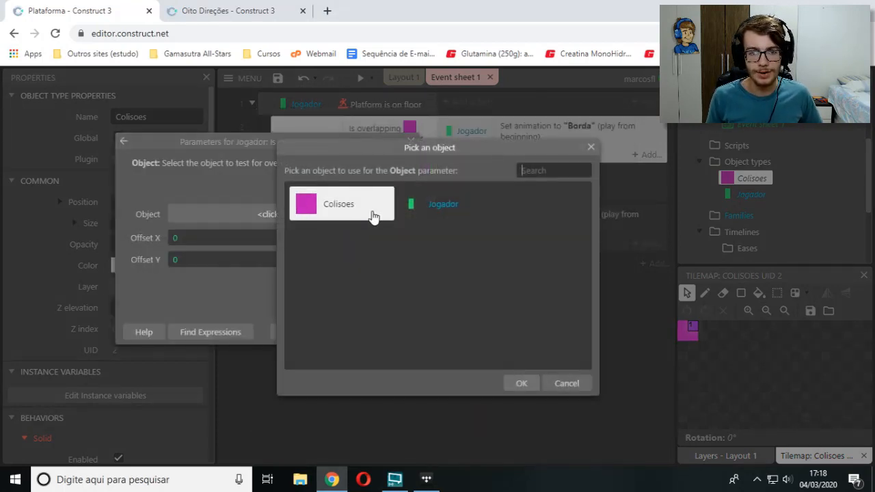
Set the additional overlap condition to Colisoes with offset X 4 and Y 1, add it, and delete it from the Or block
double_click(373, 217)
click(175, 250)
text(4)
click(196, 269)
text(1)
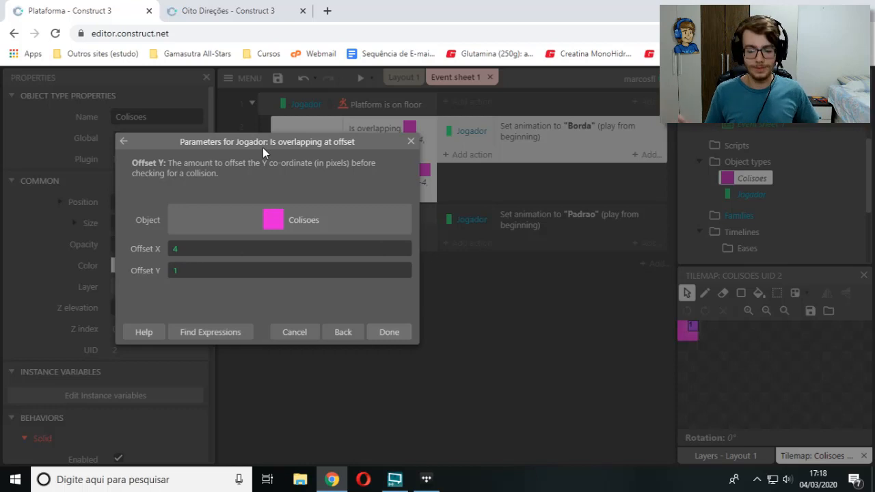
key(Return)
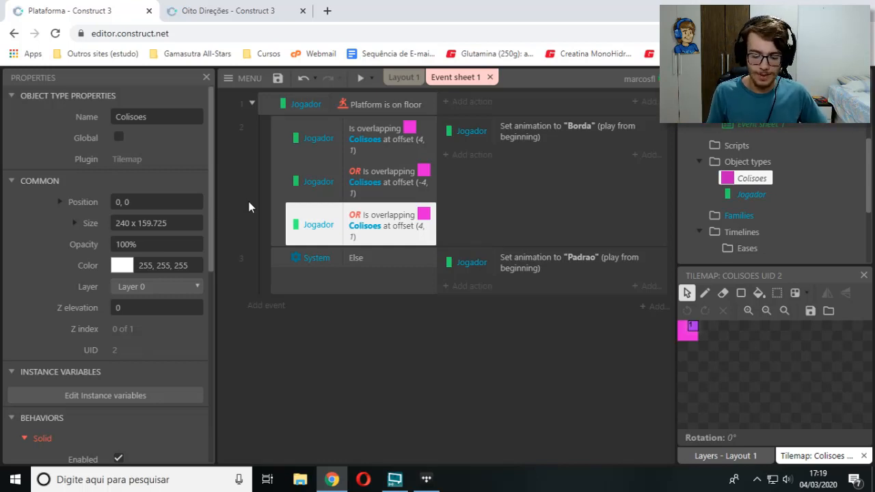
key(Delete)
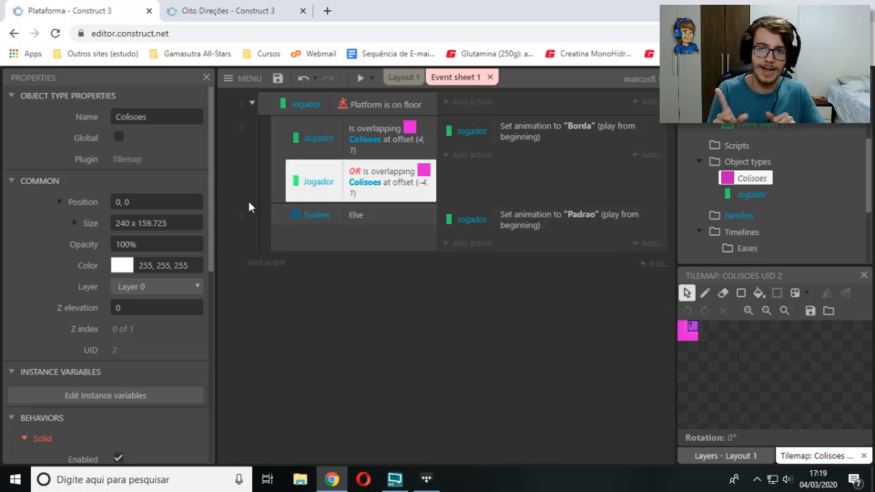
Try inverting the Colisoes overlap condition at offset (4, 1) and the Platform is on floor condition, and restore both
click(392, 131)
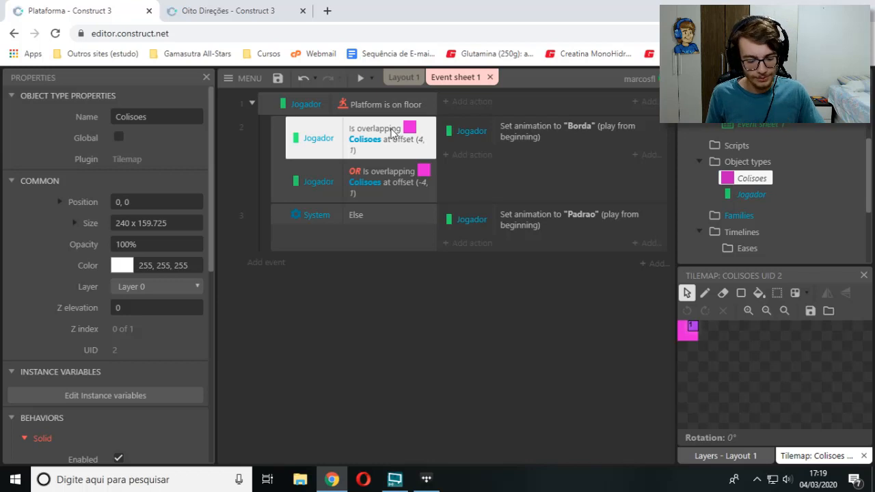
key(i)
key(ctrl+z)
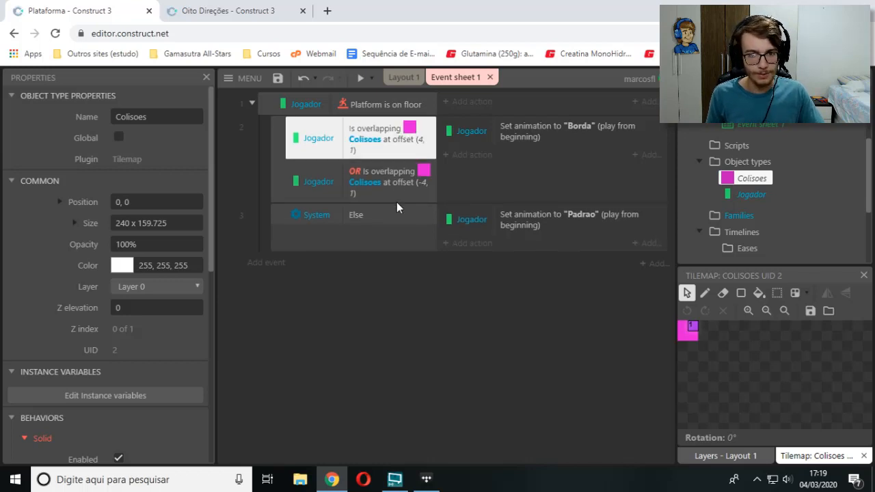
click(394, 108)
key(i)
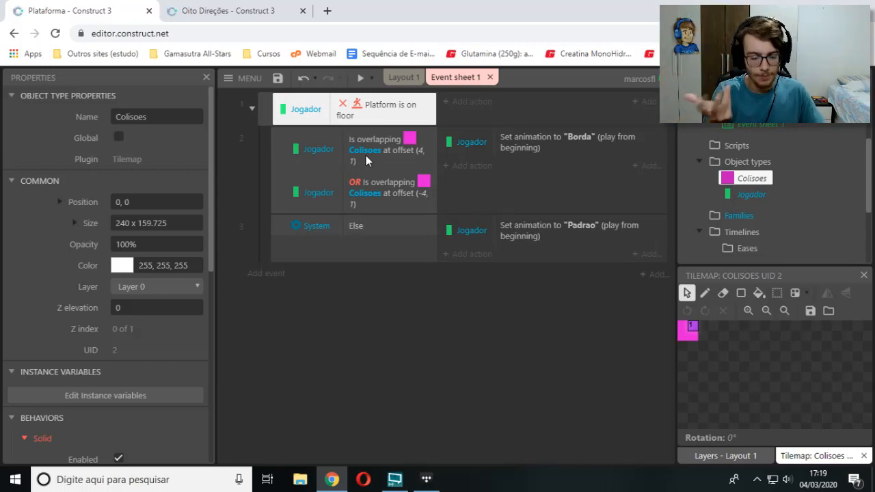
key(i)
key(i)
key(i)
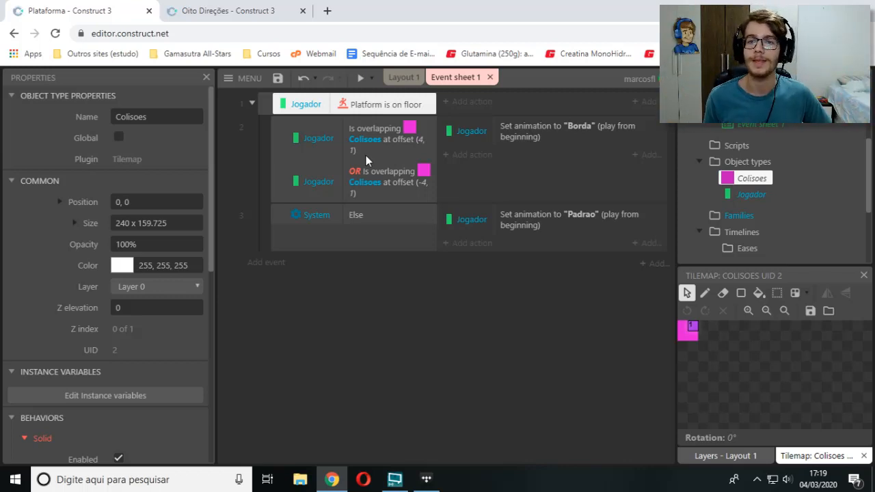
Examine how the Else event and its Padrao animation relate to the on-floor parent, the Or overlap conditions and the Borda animation
click(374, 215)
click(386, 239)
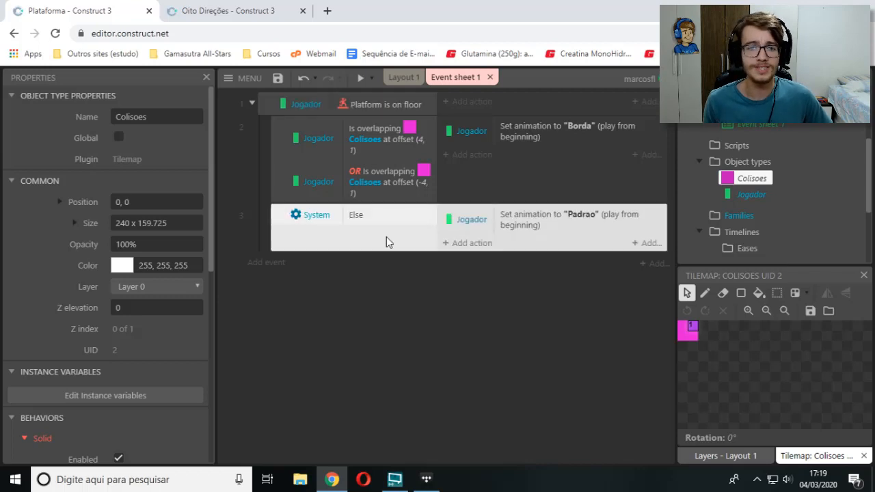
click(402, 195)
click(419, 147)
click(403, 191)
click(520, 218)
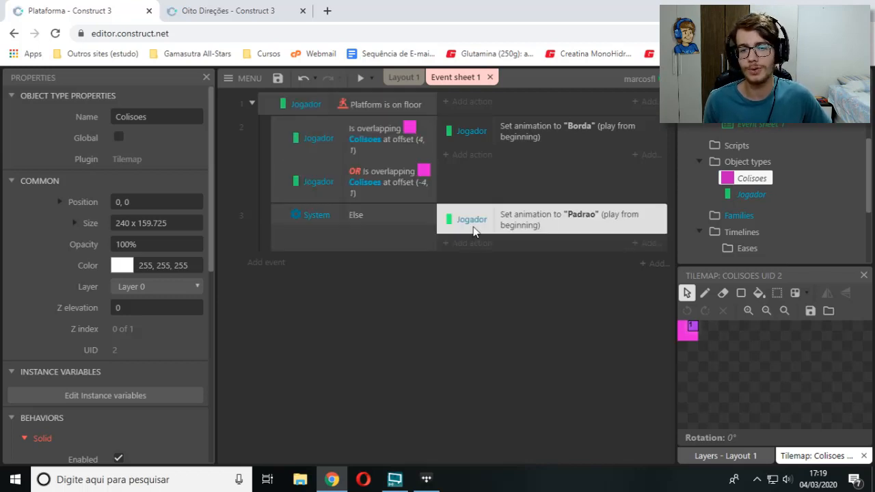
click(383, 240)
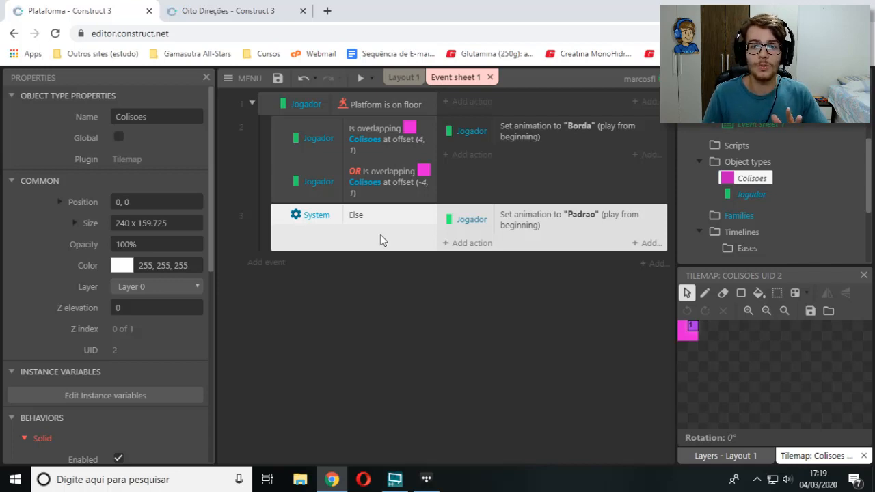
click(538, 143)
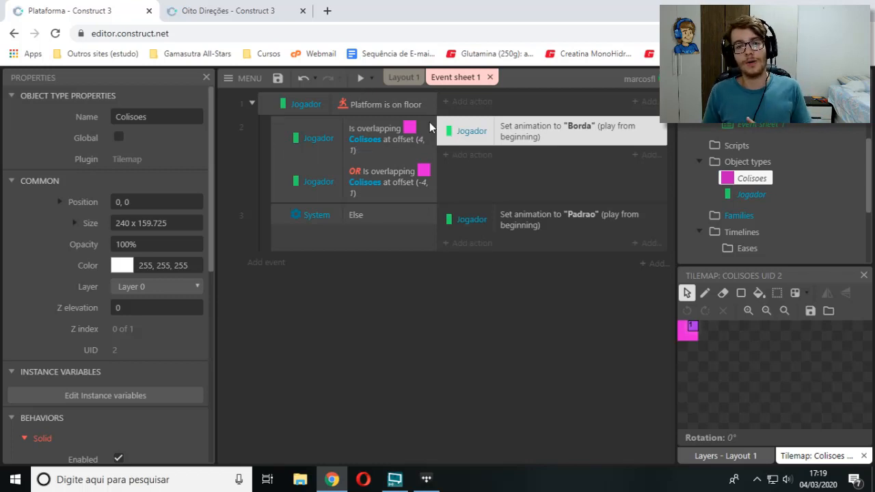
click(391, 103)
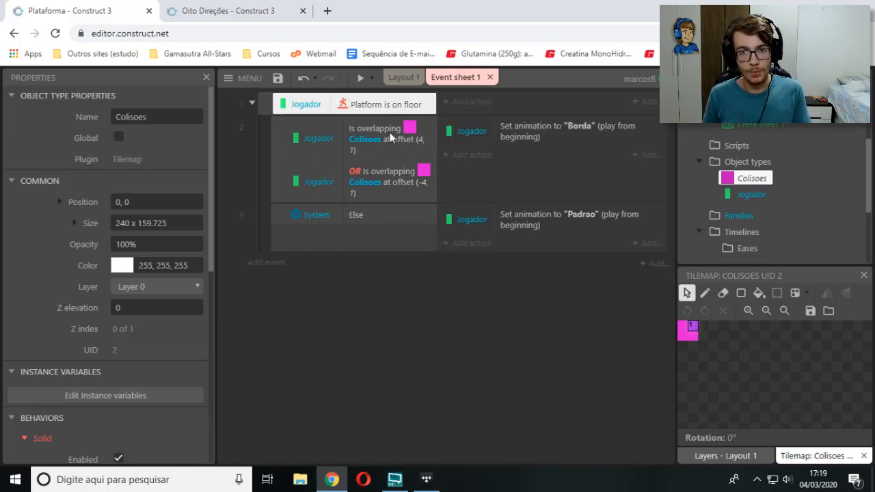
click(400, 82)
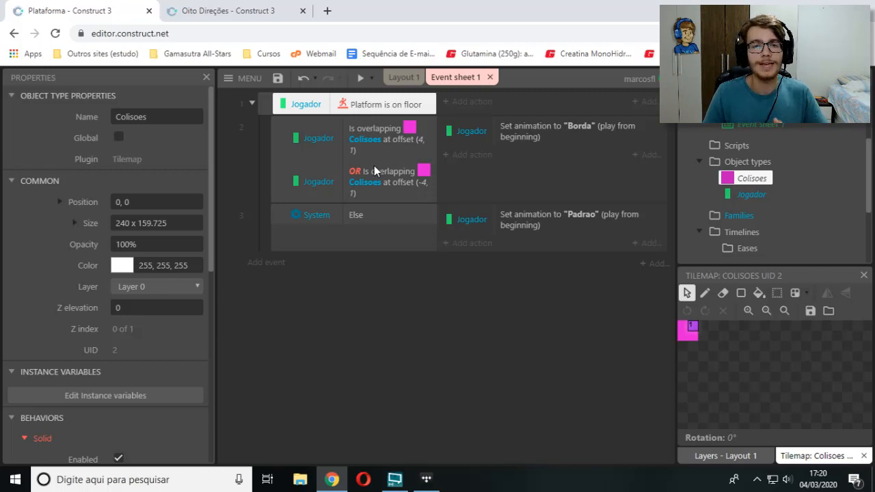
Duplicate the Platform is on floor event below the original, and delete both sub-events from the copy
click(266, 102)
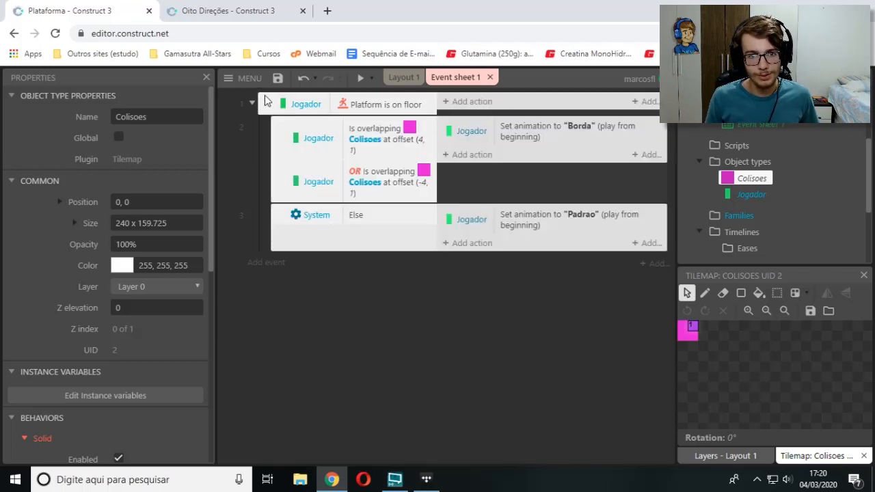
mouse_move(268, 100)
mouse_down()
mouse_move(266, 117)
mouse_move(268, 103)
mouse_up()
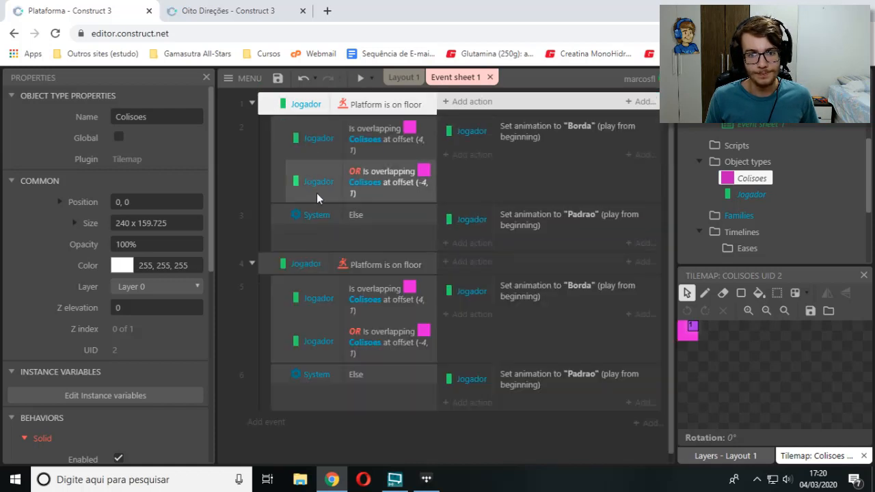
click(279, 291)
key(Delete)
key(Delete)
Duplicate the on-floor condition within the copied event, change the duplicate to Platform Is moving, and invert it
click(307, 266)
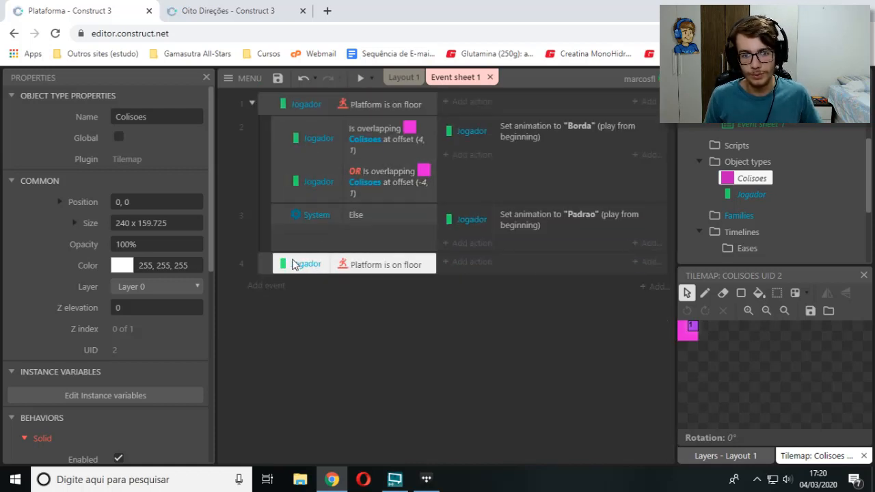
ctrl+drag(295, 265, 302, 286)
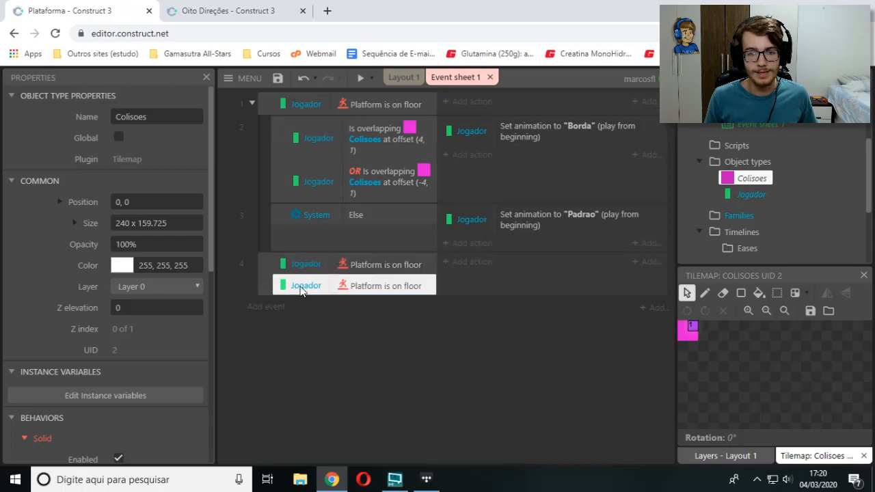
double_click(302, 286)
scroll(520, 348, down, 1)
click(317, 326)
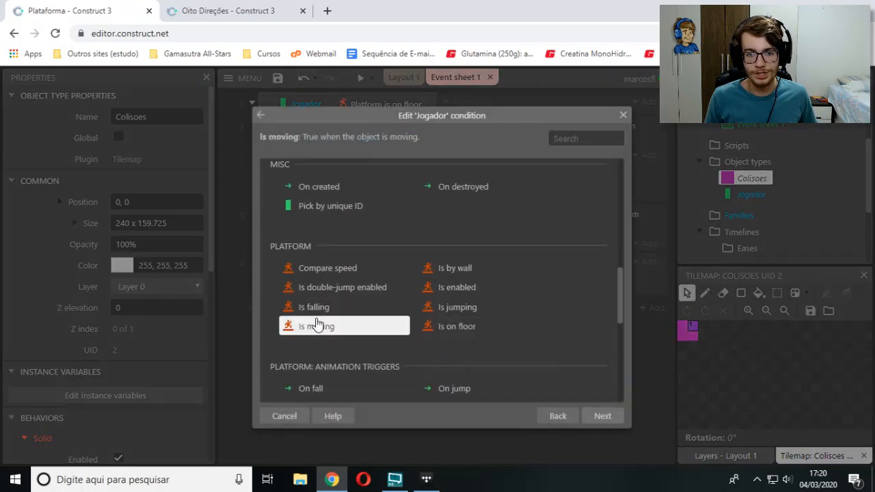
double_click(317, 326)
key(i)
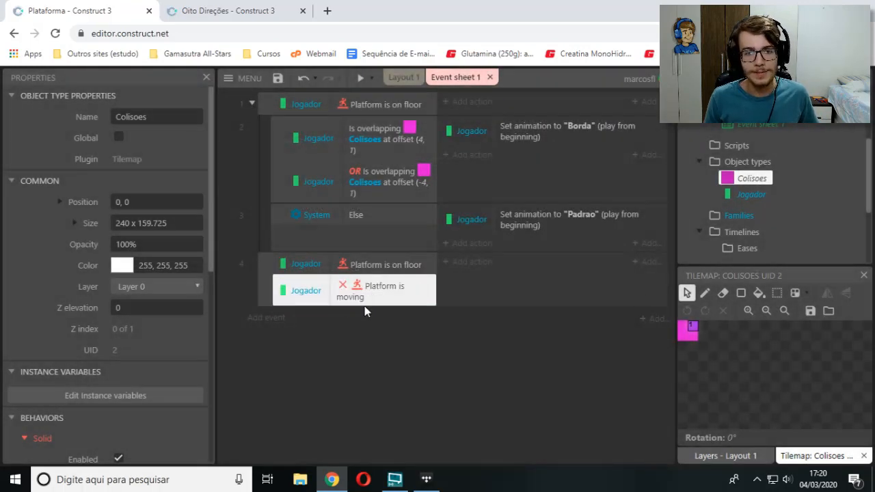
Copy the Borda Set animation action into the not-moving event, and set its animation to "Repouso"
click(363, 347)
drag(535, 135, 560, 269)
double_click(559, 270)
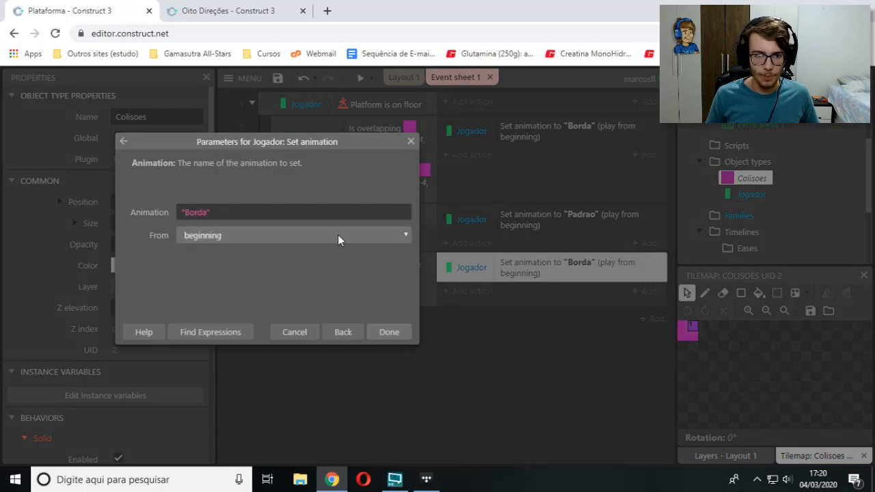
text("Repouso")
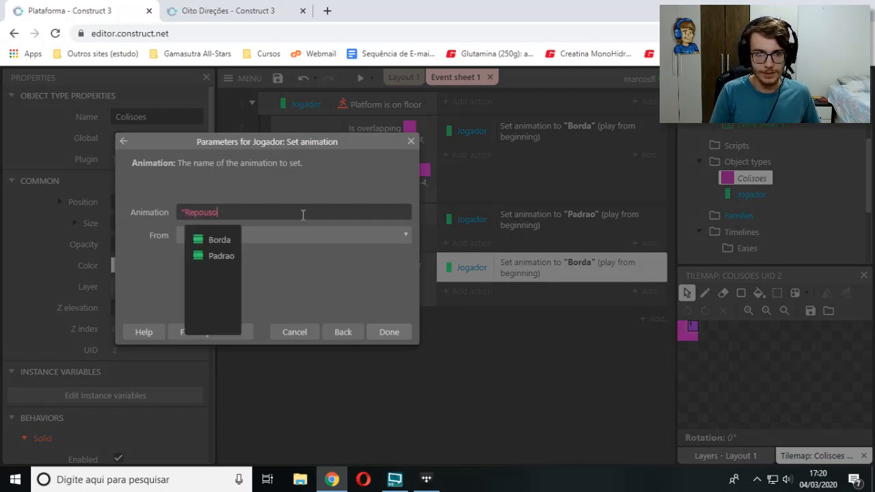
key(Return)
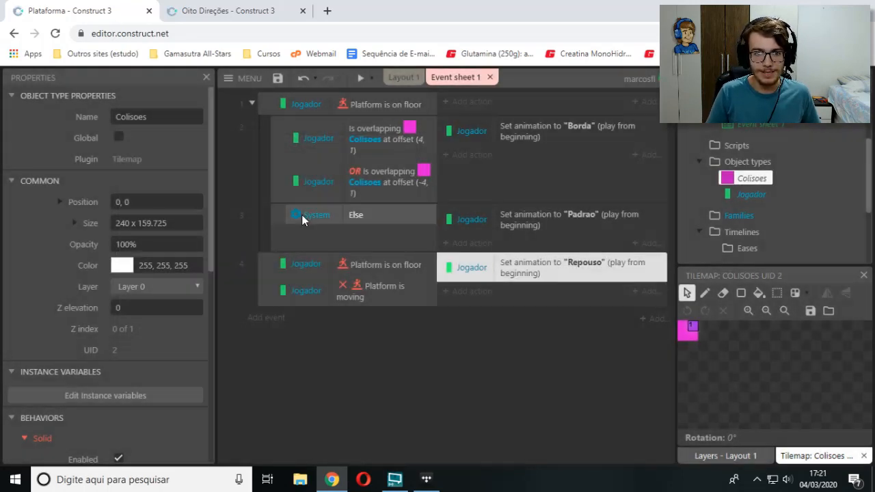
click(411, 415)
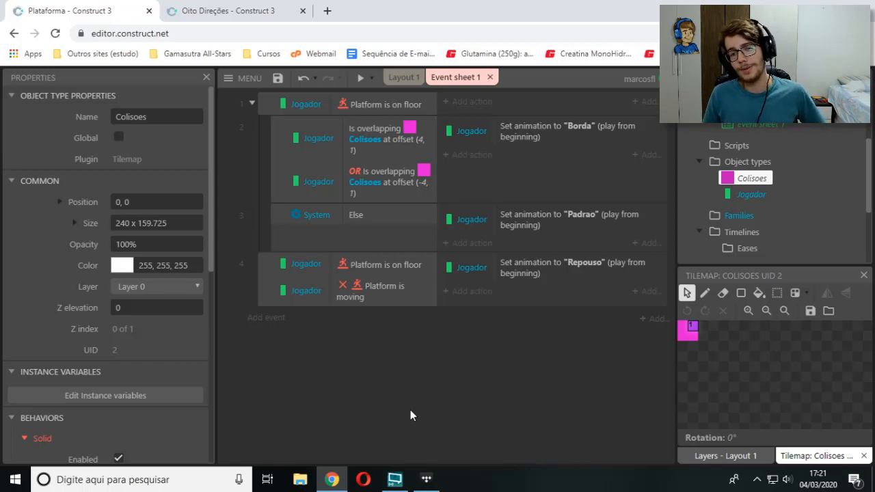
Add an inverted Jogador Is playing condition for the "Borda" animation to the Repouso event
click(525, 273)
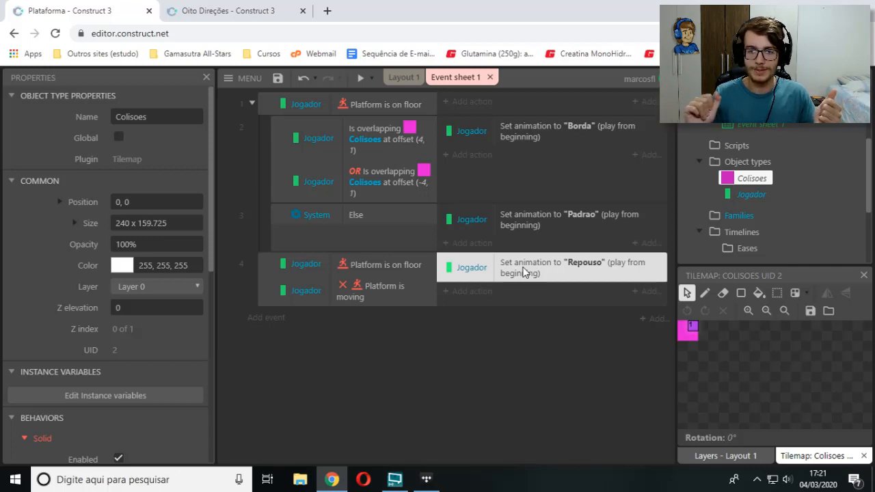
click(372, 282)
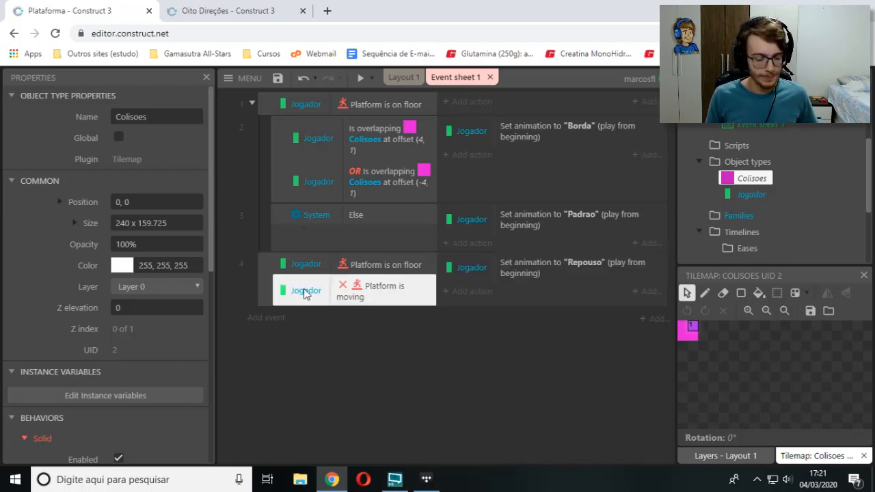
key(c)
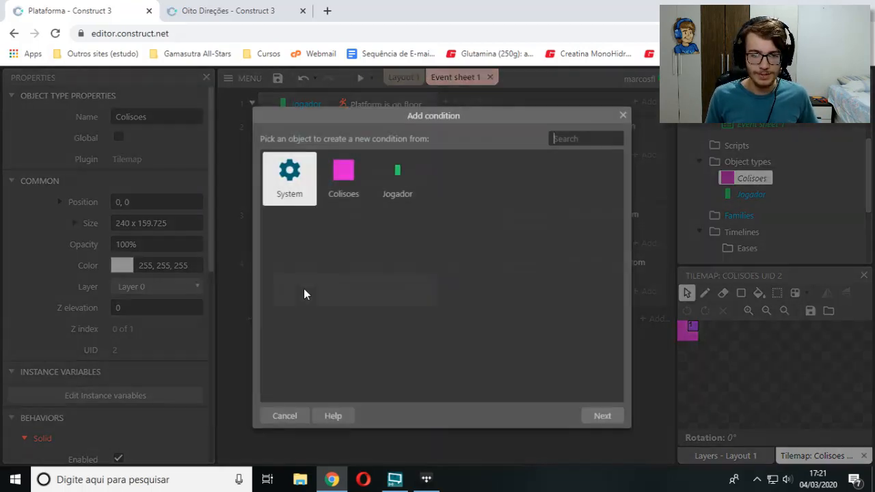
double_click(383, 192)
text(an)
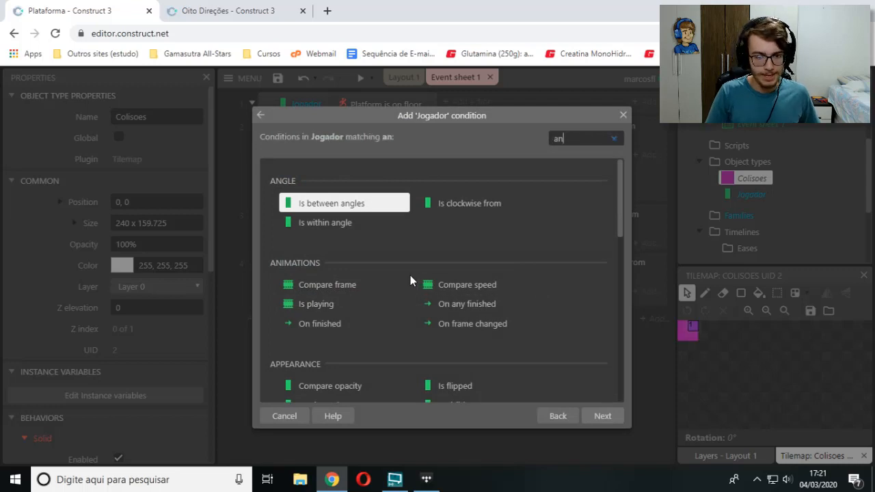
text(is playi)
key(Return)
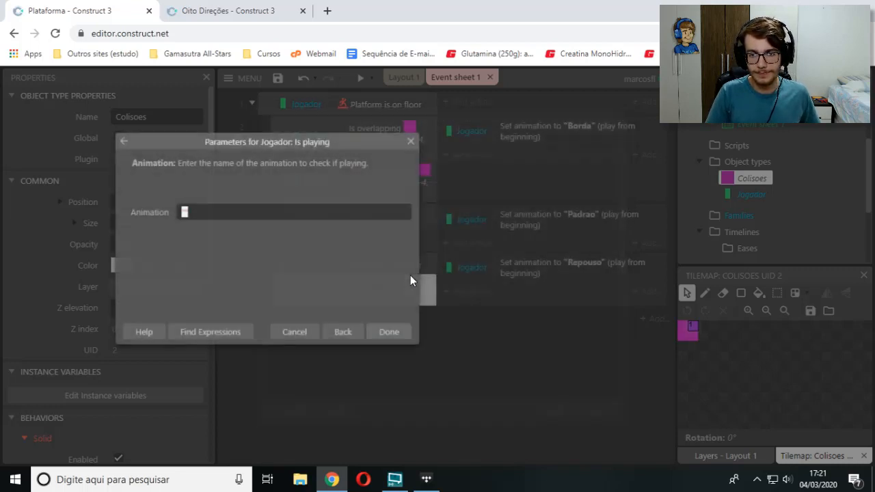
text("Borda")
key(Return)
key(i)
click(402, 398)
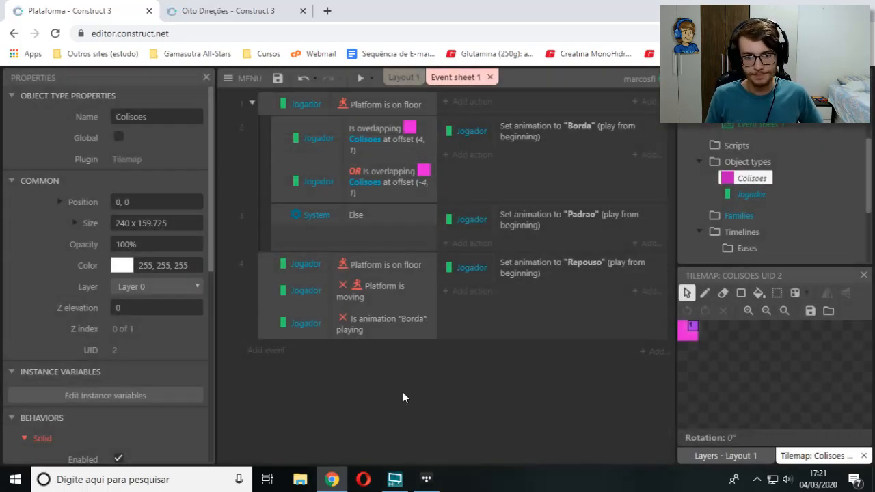
Review how the inverted "Borda" playing condition relates to the Repouso and Borda animation actions
click(393, 337)
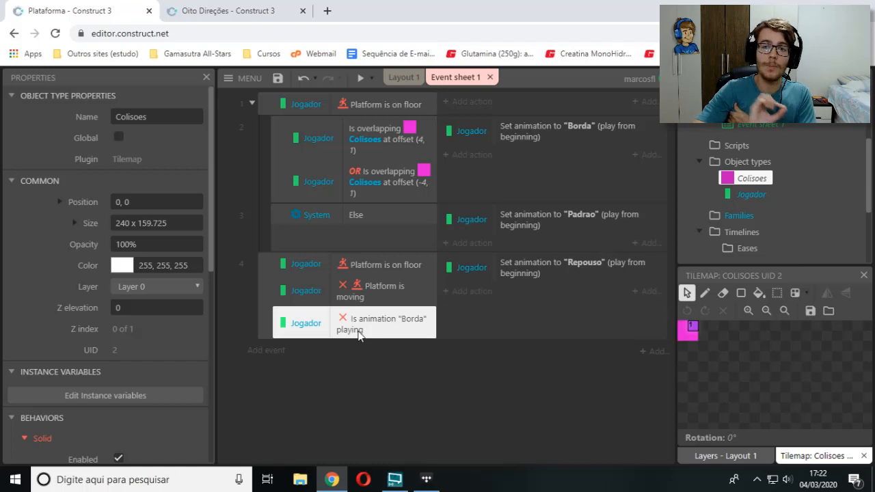
click(543, 275)
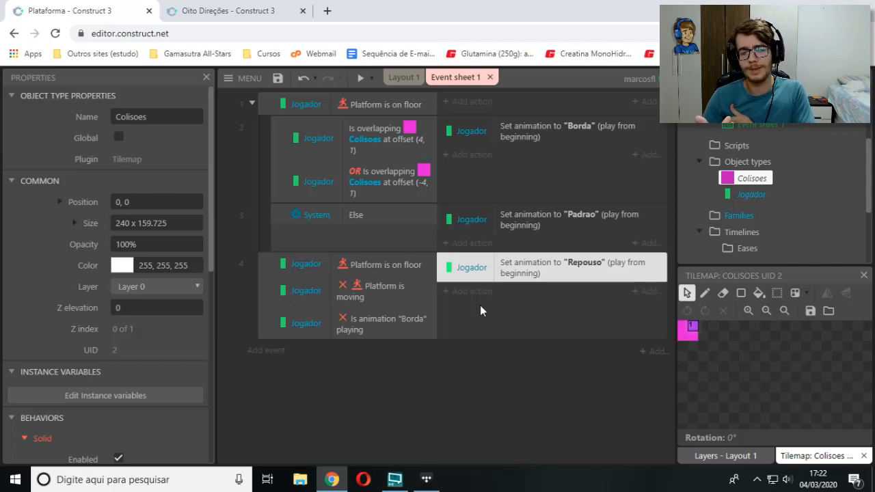
click(424, 313)
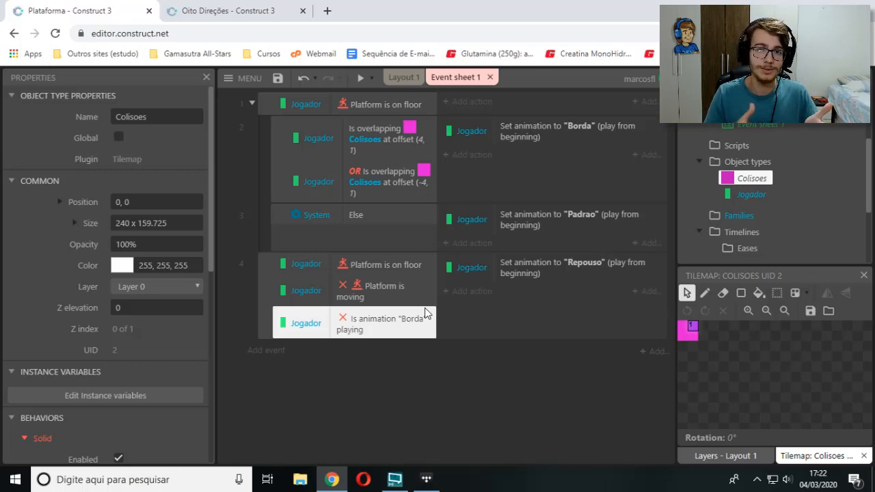
click(585, 137)
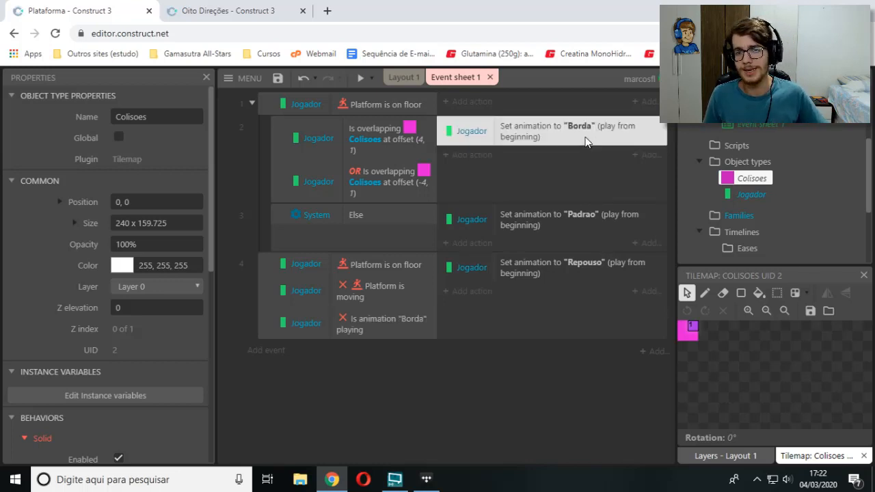
Delete the event that sets Jogador's animation to "Repouso"
click(256, 291)
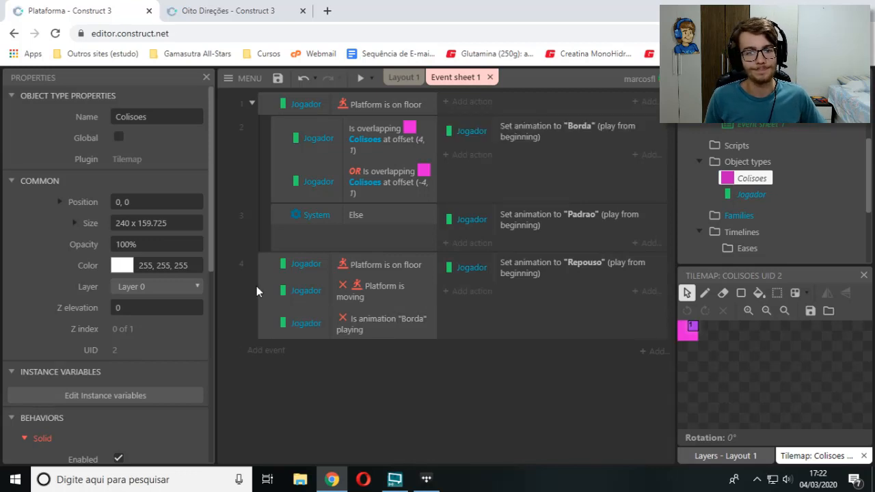
click(260, 291)
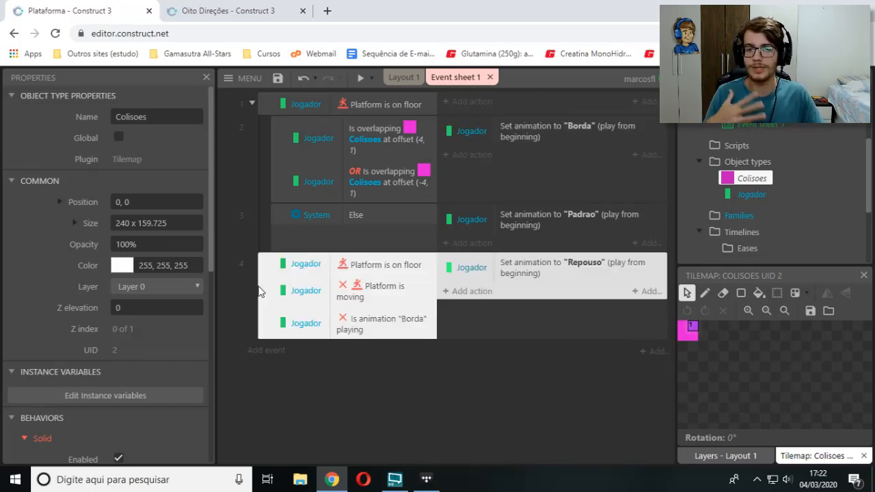
key(Delete)
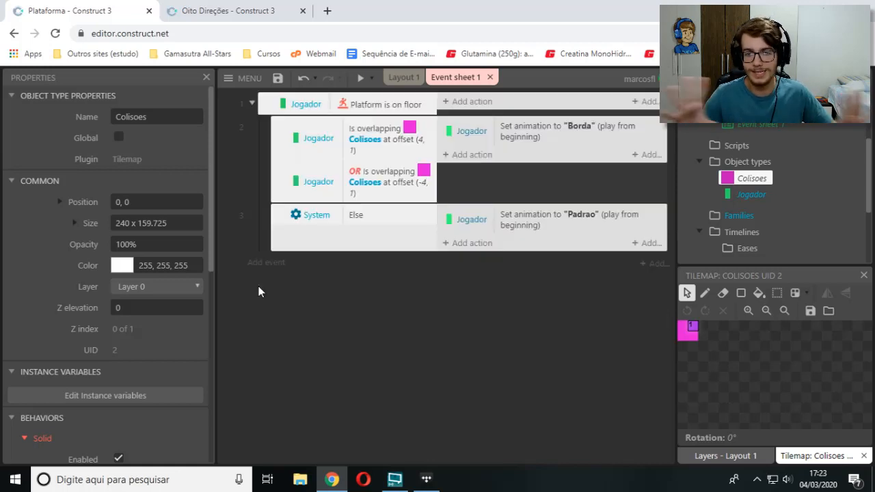
Review the two Colisoes overlap conditions, and preview Layout 1 to test how Jogador behaves on the platform
click(362, 195)
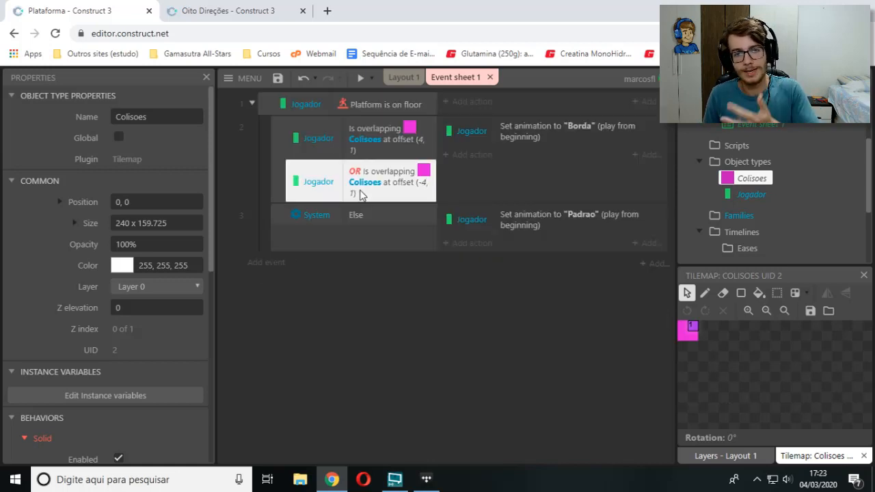
click(387, 153)
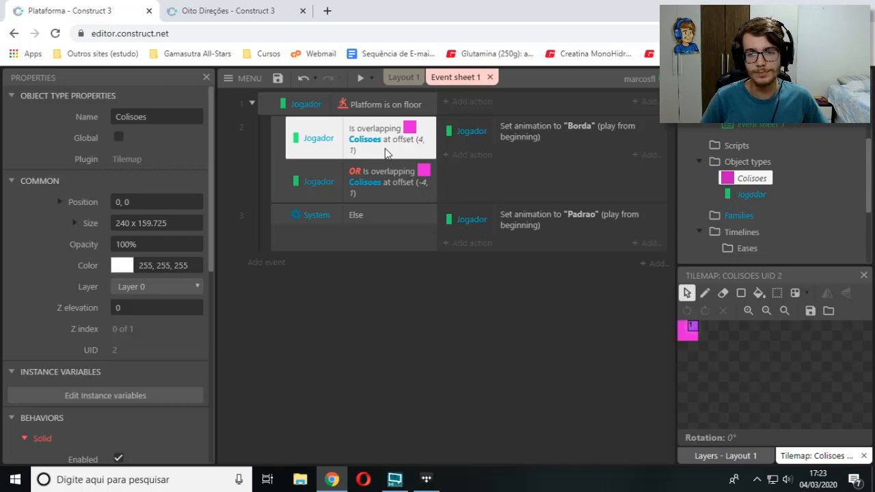
click(404, 77)
click(360, 77)
key(Left)
click(825, 13)
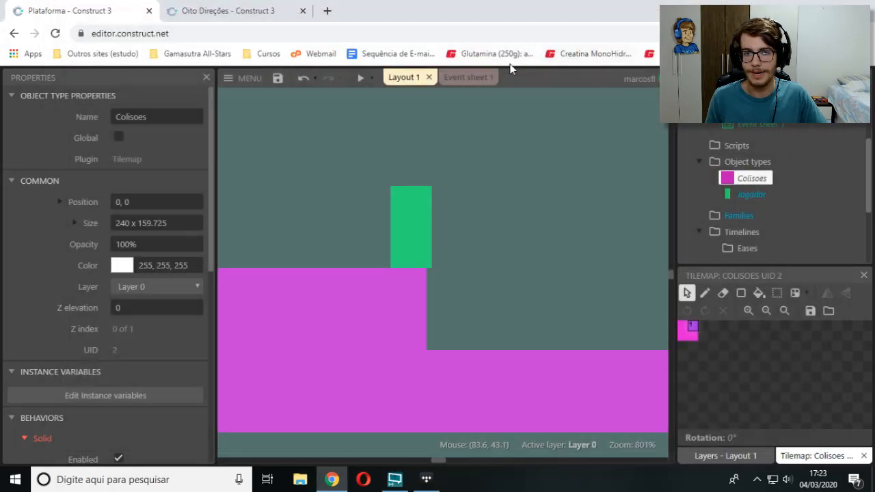
Invert both Colisoes overlap conditions, at offsets (4, 1) and (-4, 1), in the Borda event
click(457, 77)
click(402, 182)
click(399, 142)
click(398, 171)
click(400, 149)
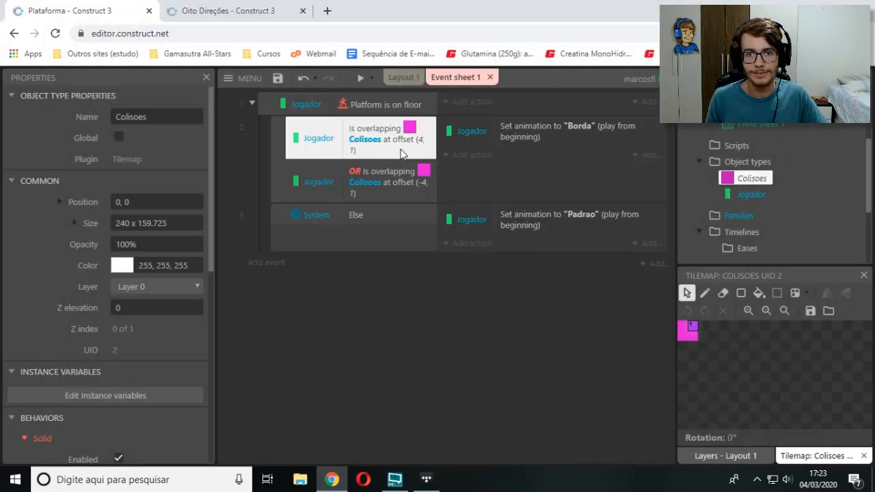
key(i)
click(407, 181)
key(i)
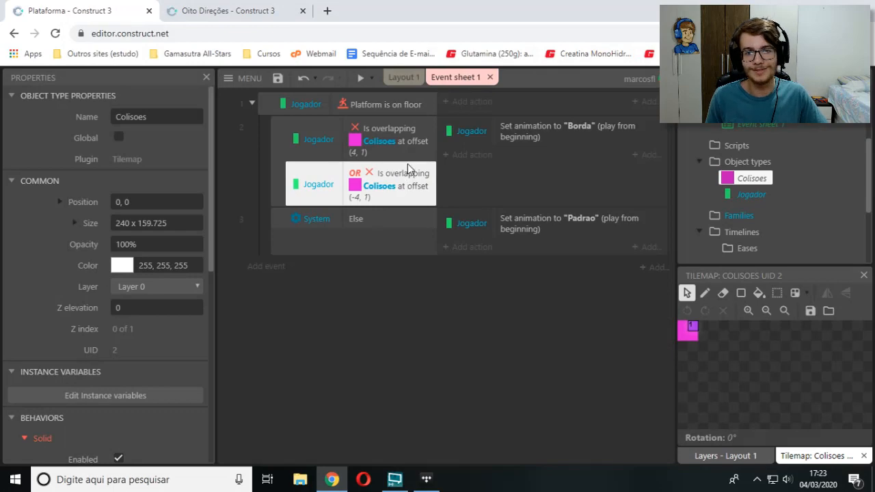
click(412, 157)
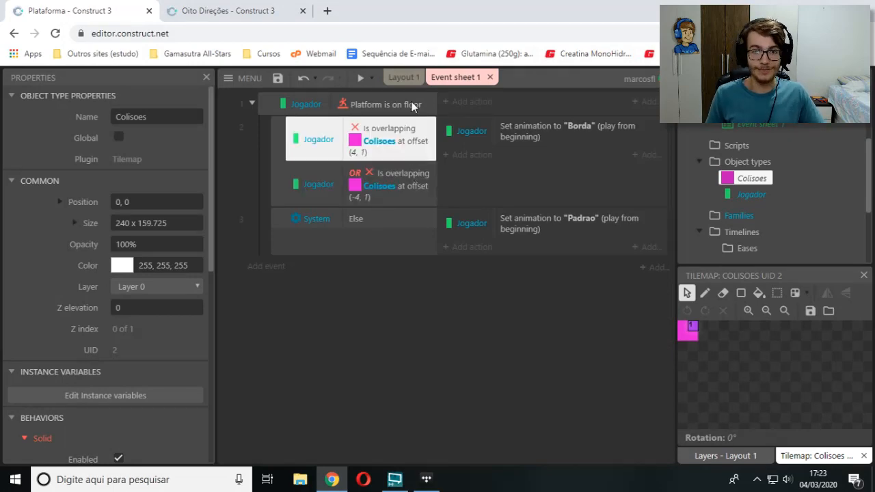
Preview Layout 1 and walk and jump Jogador across both platforms to test the edge detection
click(404, 77)
click(360, 78)
key(Right)
key(Right)
key(Right)
key(Left)
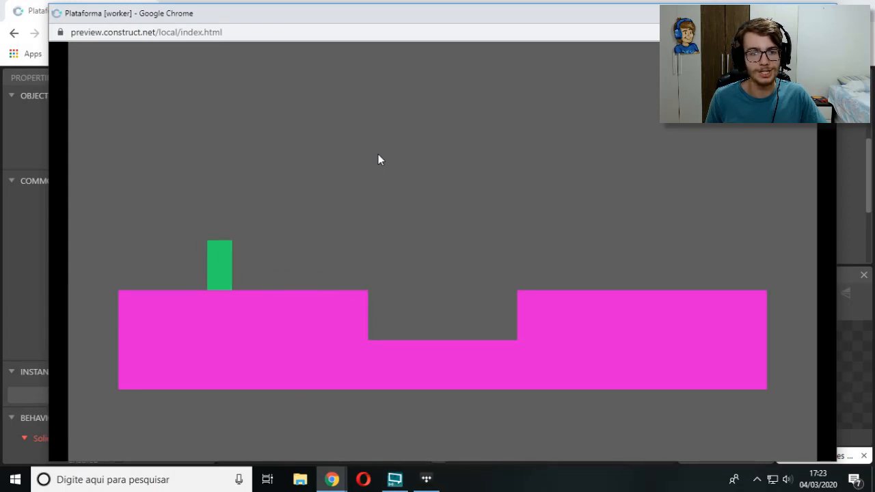
key(Right)
key(Right)
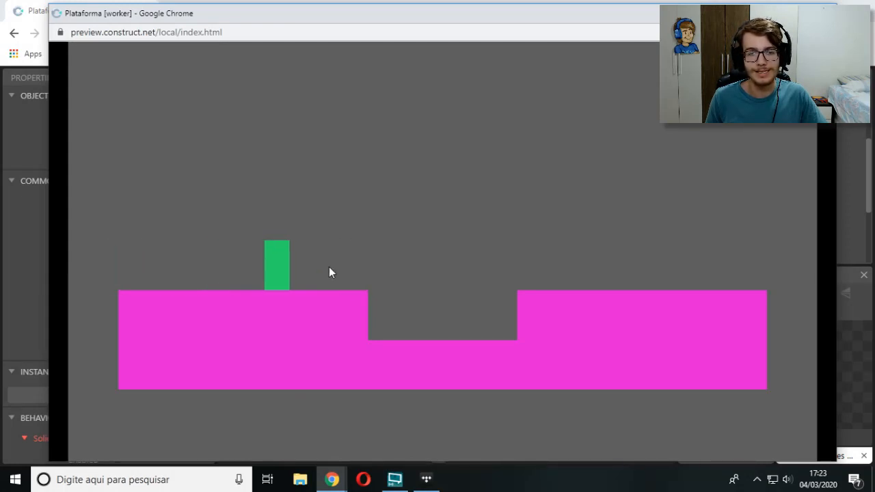
key(Up)
key(Up)
key(Left)
key(Right)
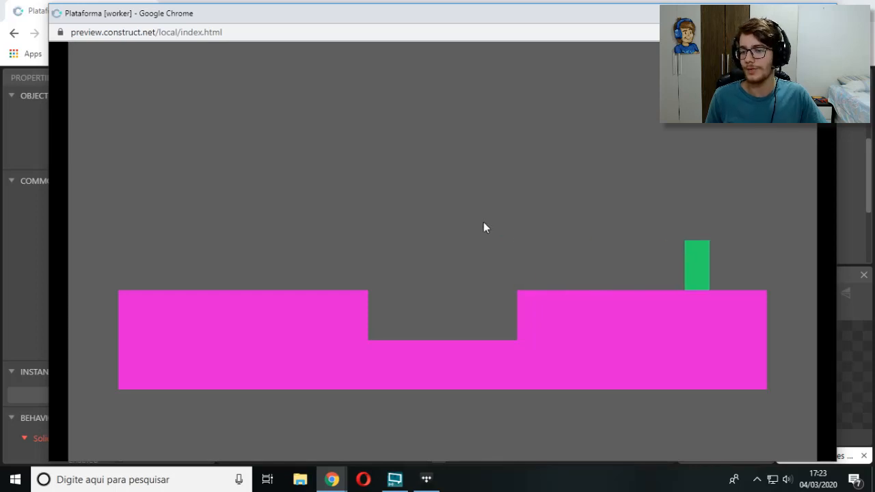
key(Left)
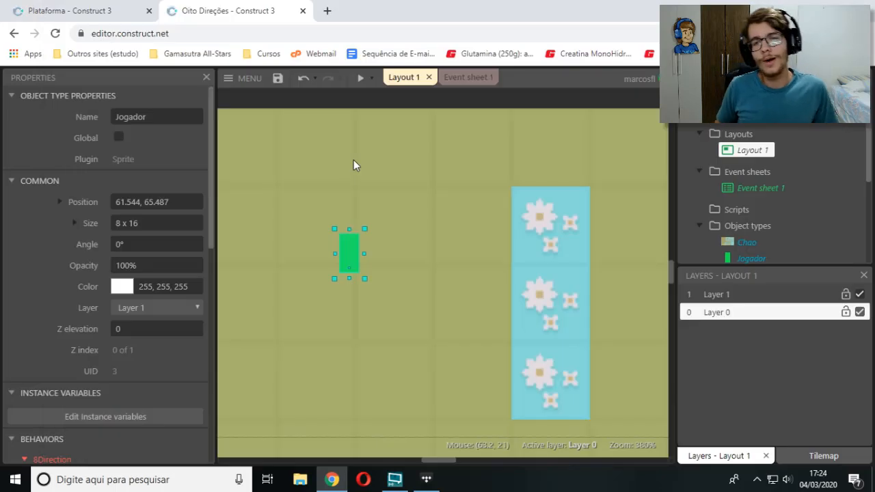
In the Oito Direções project, preview Layout 1 and move Jogador around in all directions, away from the water
click(407, 109)
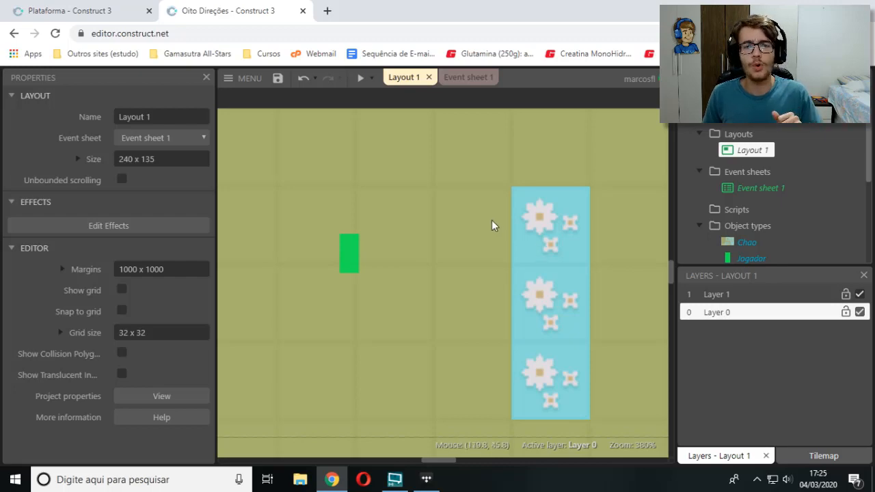
click(362, 78)
key(Down)
key(Right)
key(Up)
key(Left)
key(Down)
key(Right)
key(Up)
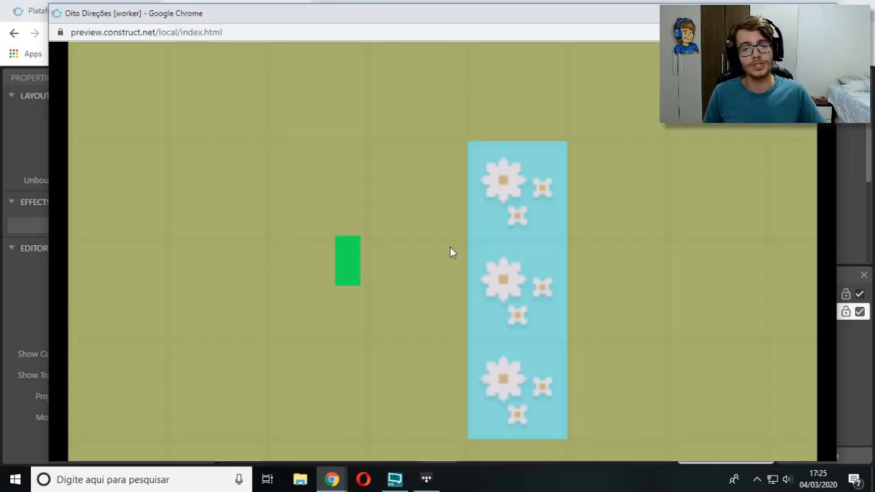
key(Left)
key(Down)
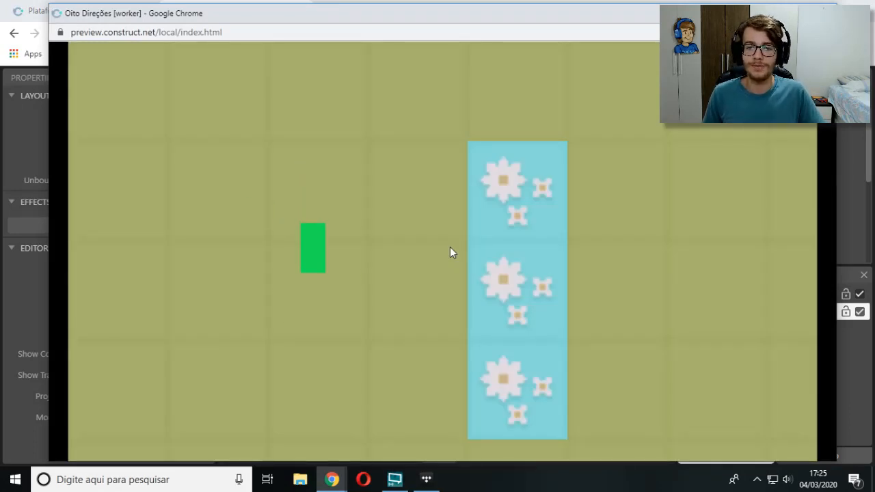
key(Down)
key(Right)
key(Left)
key(Up)
key(Right)
key(Down)
key(Left)
key(Right)
key(Up)
key(Left)
key(Left)
key(Down)
key(Down)
key(Right)
key(Right)
key(Up)
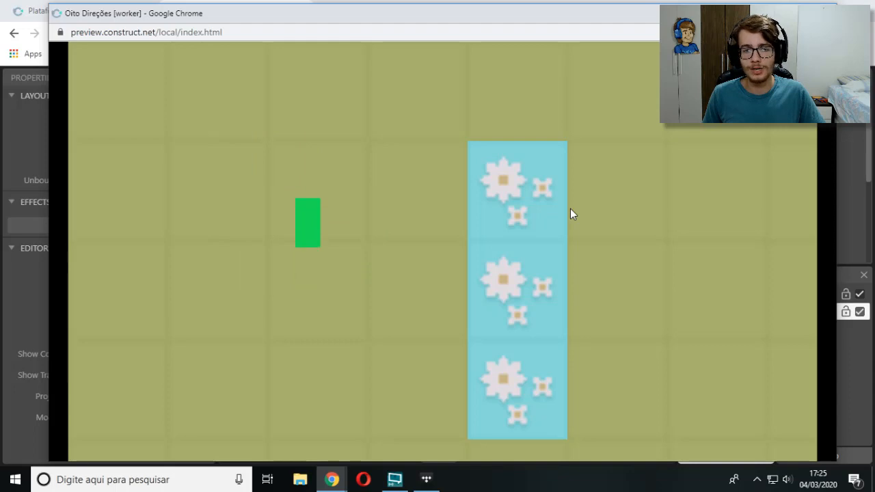
key(Down)
click(823, 12)
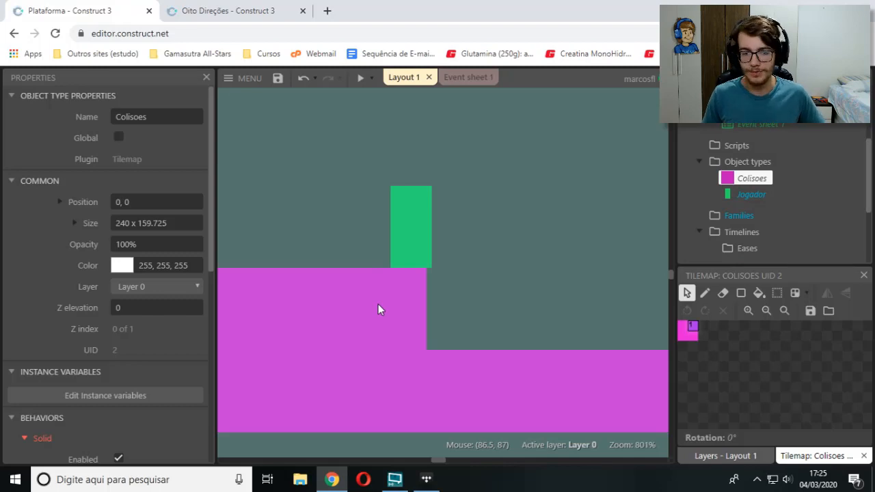
Return to the Oito Direções project and inspect the Jogador sprite and the Chao tilemap in Layout 1
click(266, 11)
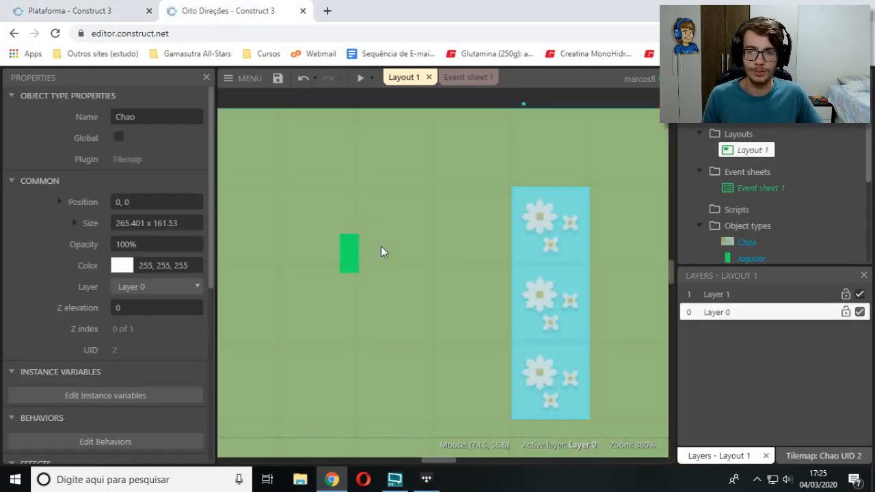
click(359, 257)
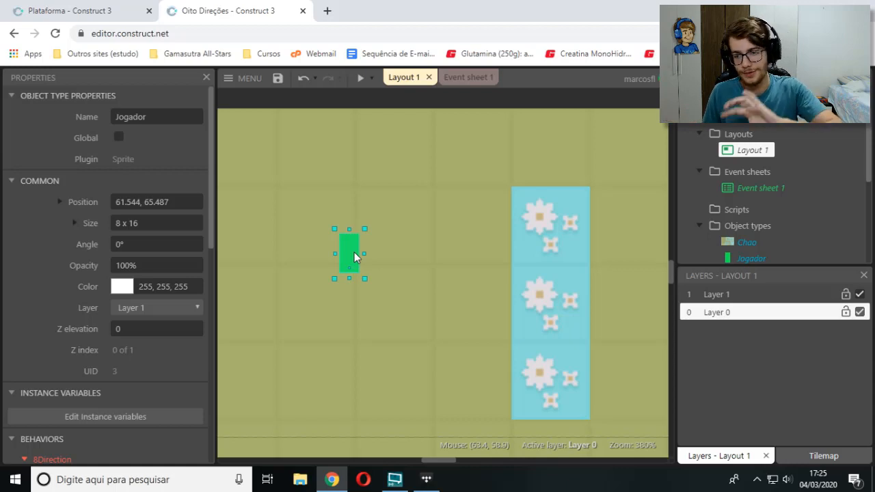
click(400, 190)
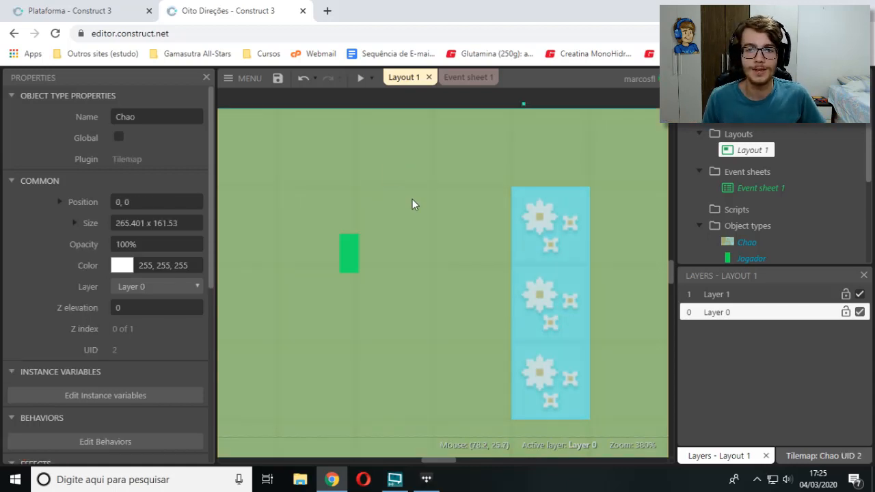
middle_drag(408, 259, 441, 233)
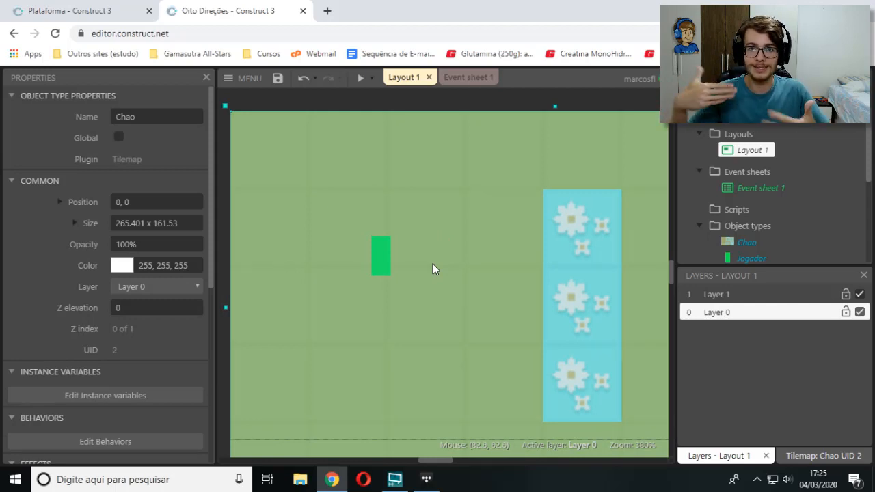
Preview Layout 1 and move Jogador along the left edge of the water area
click(360, 78)
key(Down)
key(Right)
key(Up)
key(Left)
key(Right)
key(Down)
key(Right)
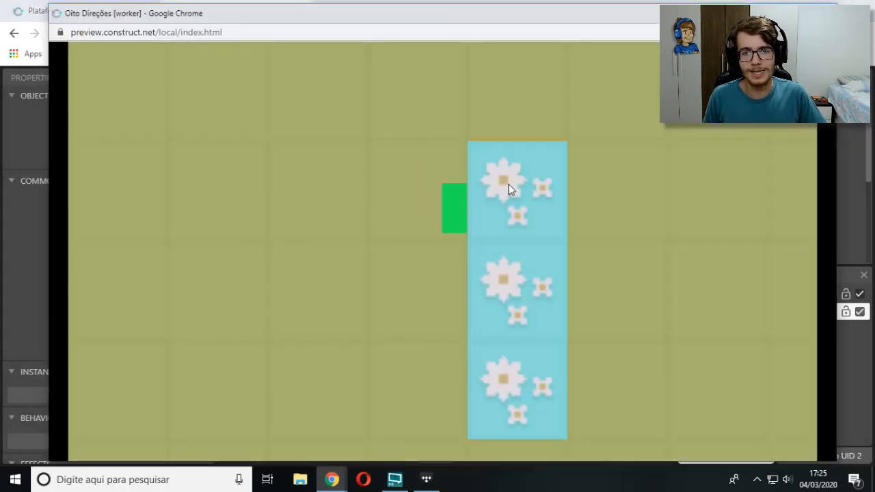
key(Down)
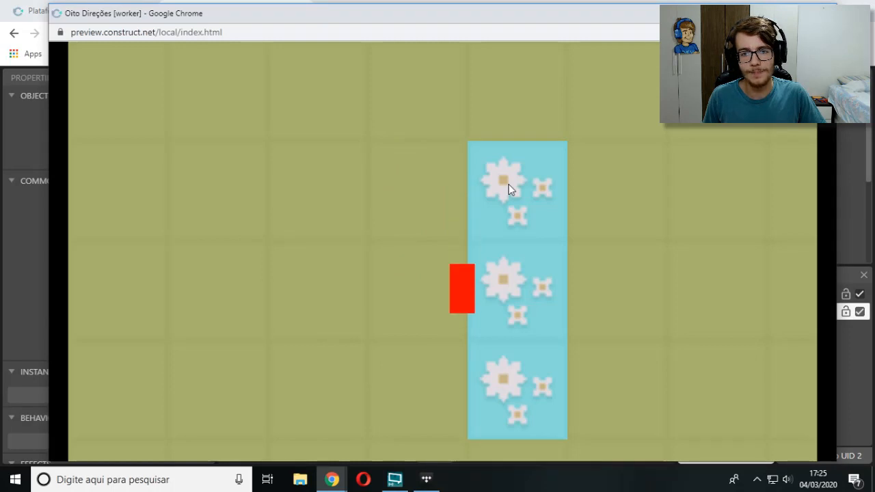
Move Jogador repeatedly onto and off the upper edge of the water area to test the detection
key(Up)
key(Up)
key(Right)
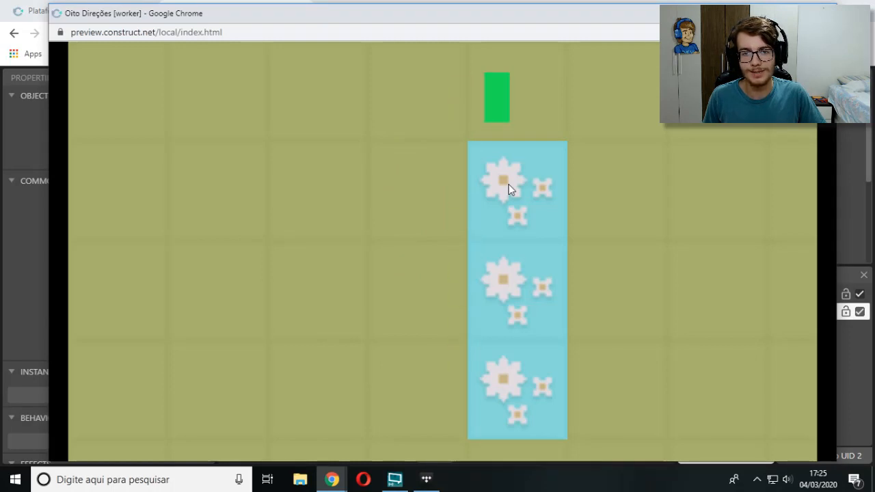
key(Down)
key(Down)
key(Up)
key(Right)
key(Down)
key(Up)
key(Left)
key(Down)
key(Down)
key(Left)
key(Down)
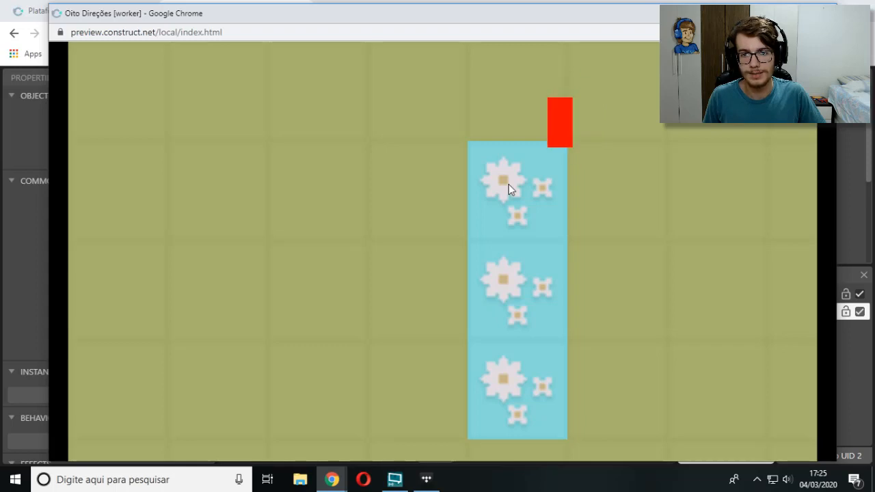
key(Up)
key(Left)
key(Down)
key(Up)
key(Down)
key(Up)
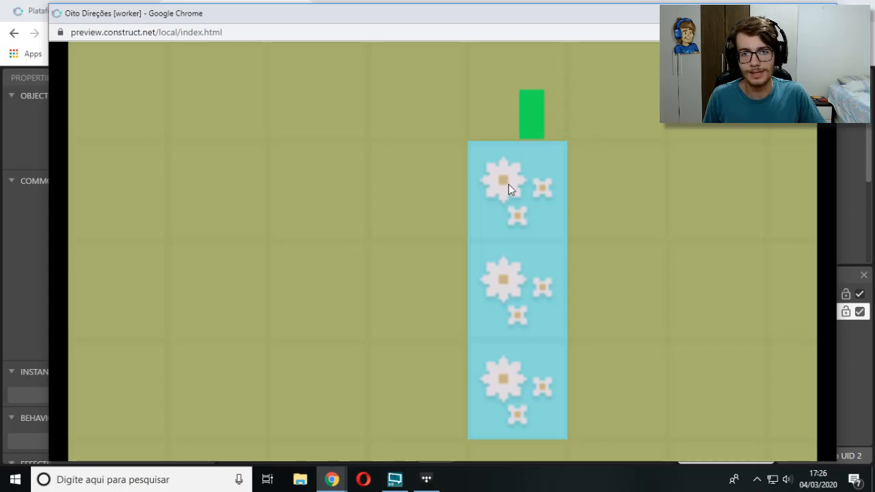
key(Down)
key(Up)
key(Down)
key(Up)
Move Jogador down the right edge of the water to its lower corner, and close the preview
key(Right)
key(Down)
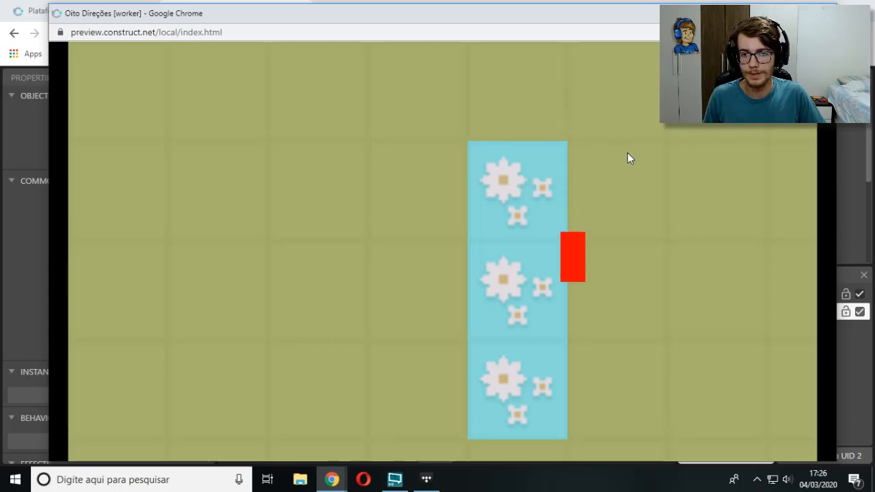
key(Left)
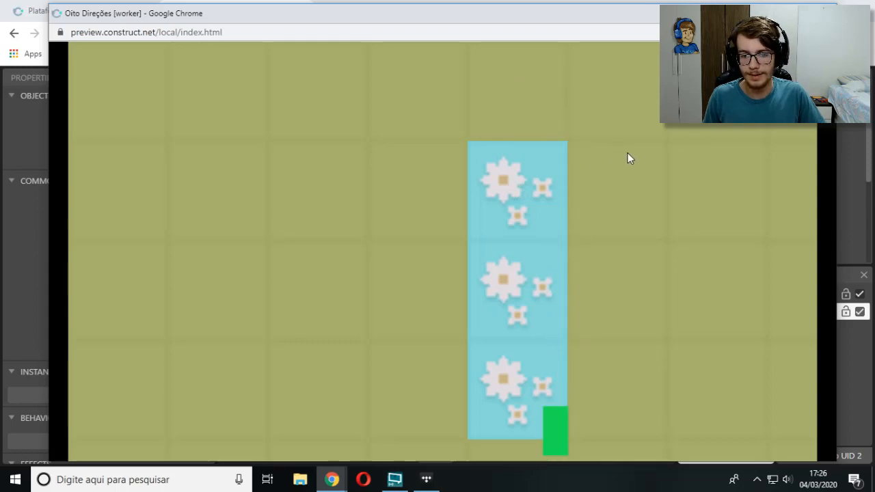
key(Right)
key(Up)
click(822, 11)
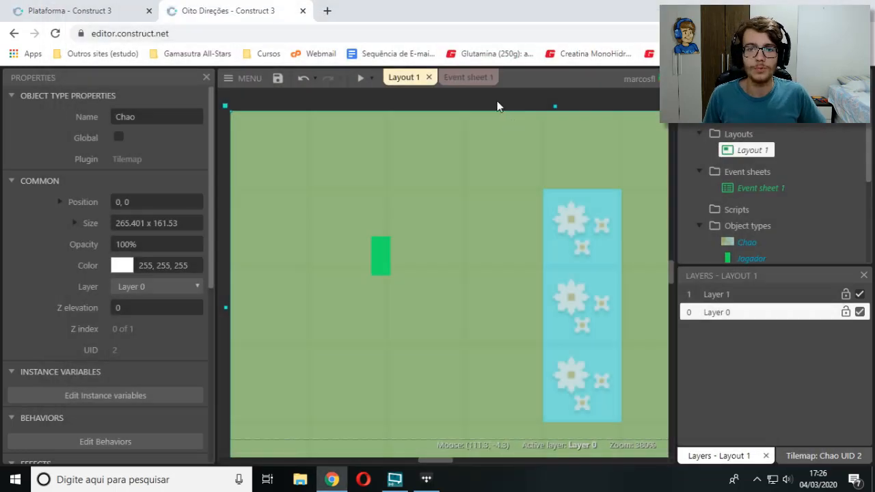
Examine the Chao tilemap's source image, close it unchanged, and bring up the Chao tileset
scroll(553, 274, down, 2)
middle_drag(561, 292, 511, 327)
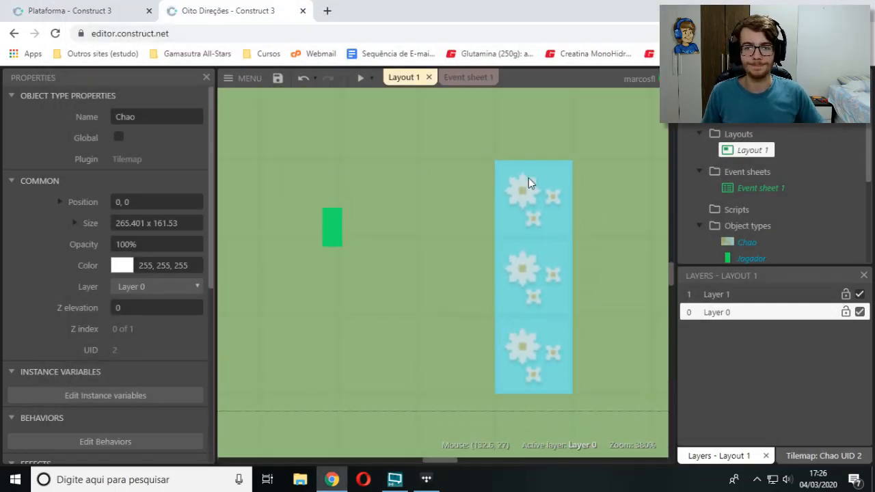
scroll(544, 215, down, 3)
scroll(763, 200, down, 1)
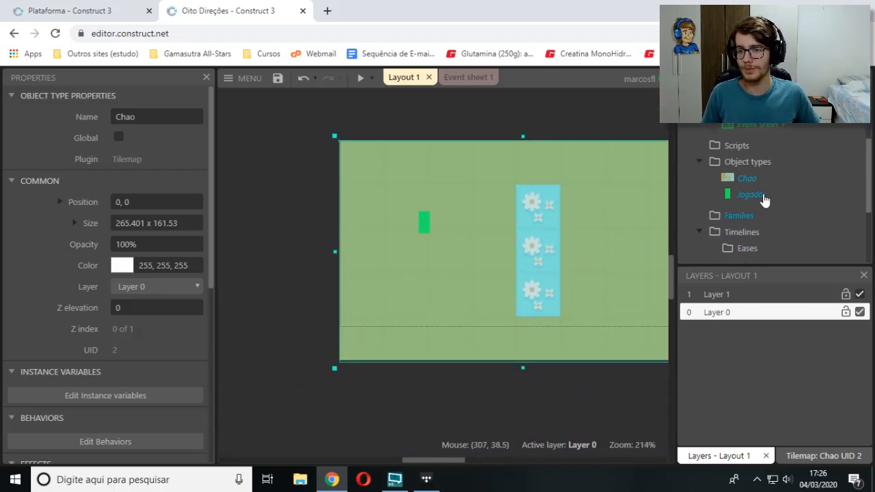
middle_drag(598, 224, 515, 203)
double_click(515, 203)
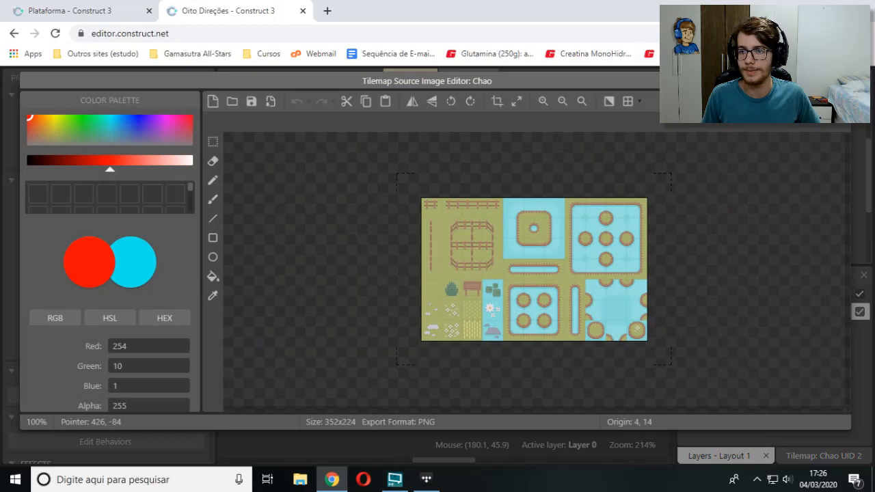
key(Escape)
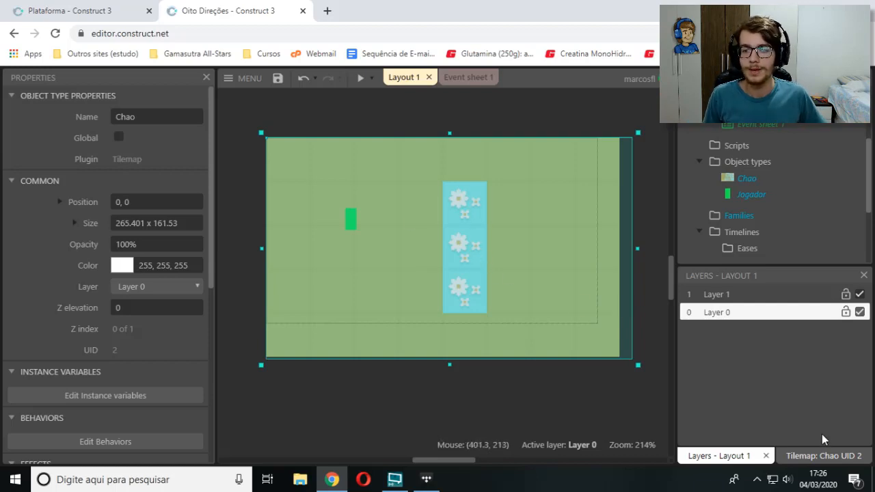
click(824, 455)
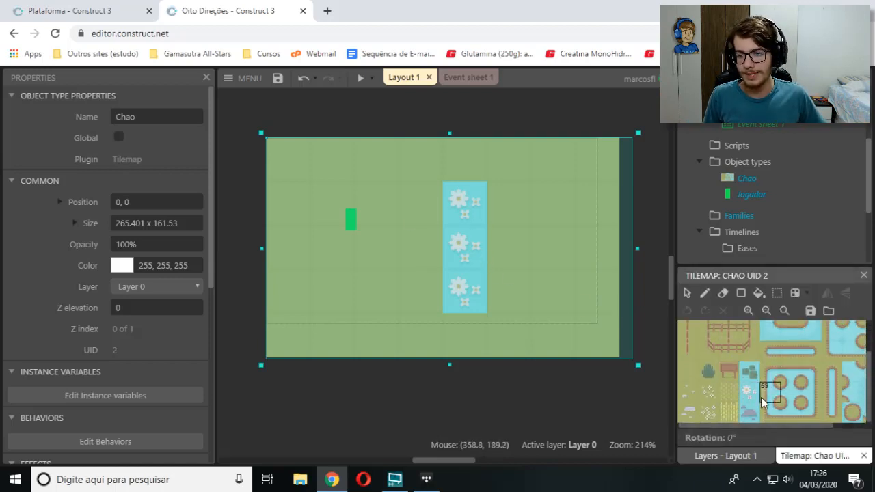
Examine the Chao tileset, including the water tiles and the flower tile painted in the layout
scroll(757, 395, up, 1)
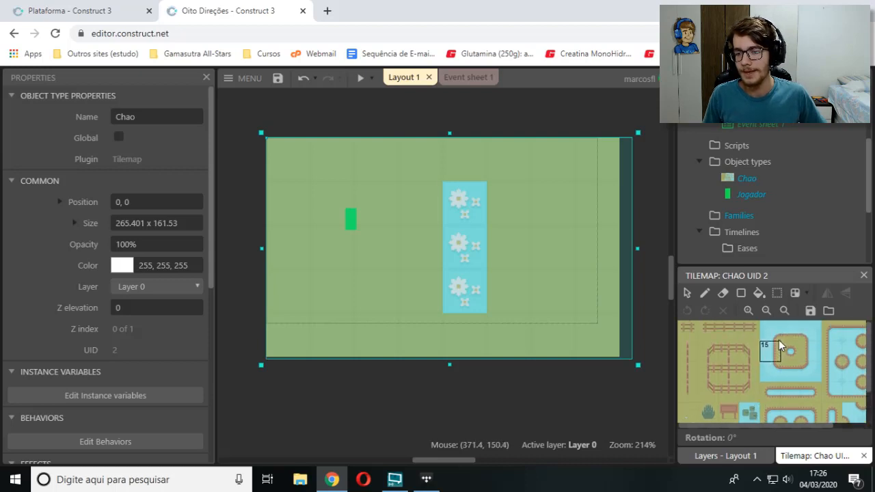
scroll(779, 338, down, 1)
click(751, 393)
scroll(755, 397, up, 1)
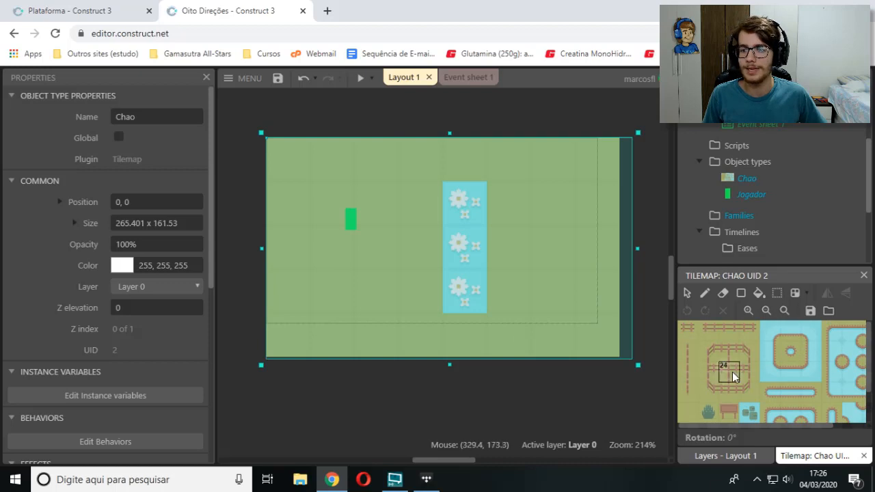
scroll(745, 372, down, 1)
scroll(746, 398, up, 1)
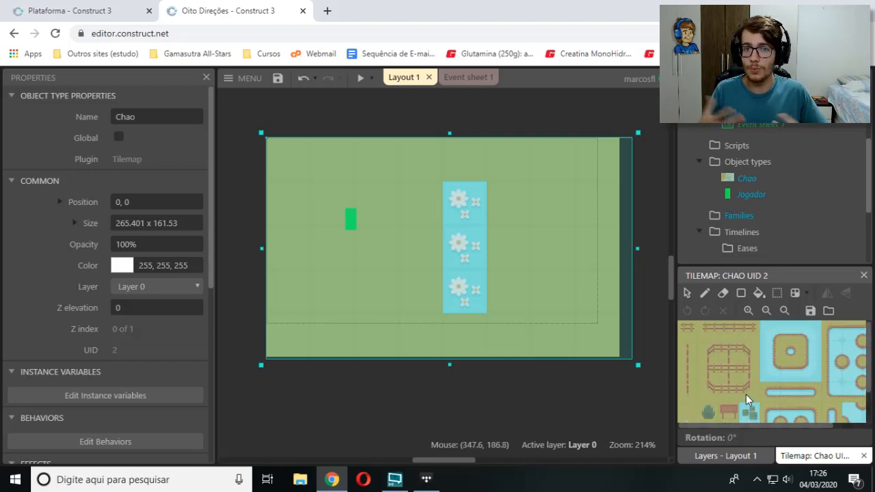
Show Event sheet 1, restore the tilemap's selection tool and bring up the layers of Layout 1
click(468, 77)
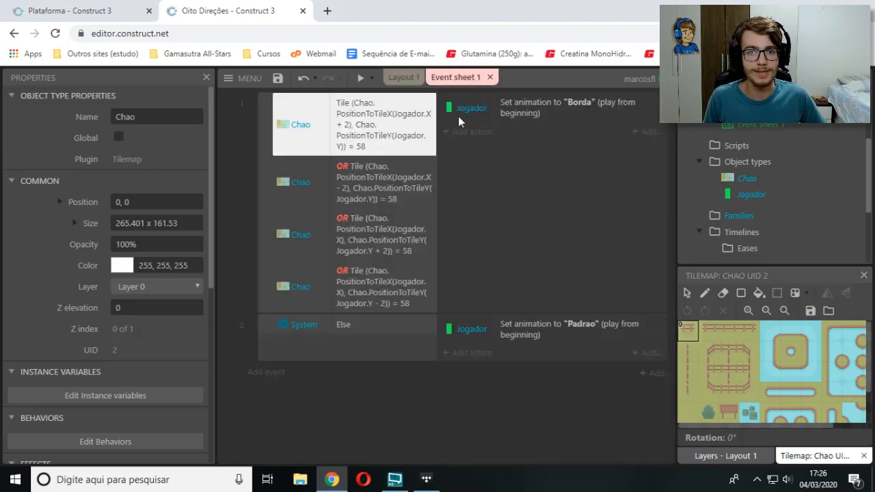
click(729, 331)
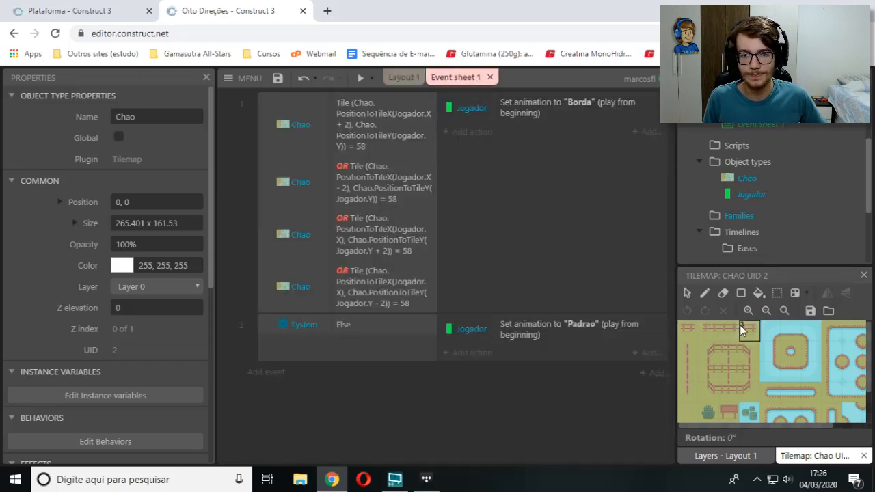
click(687, 293)
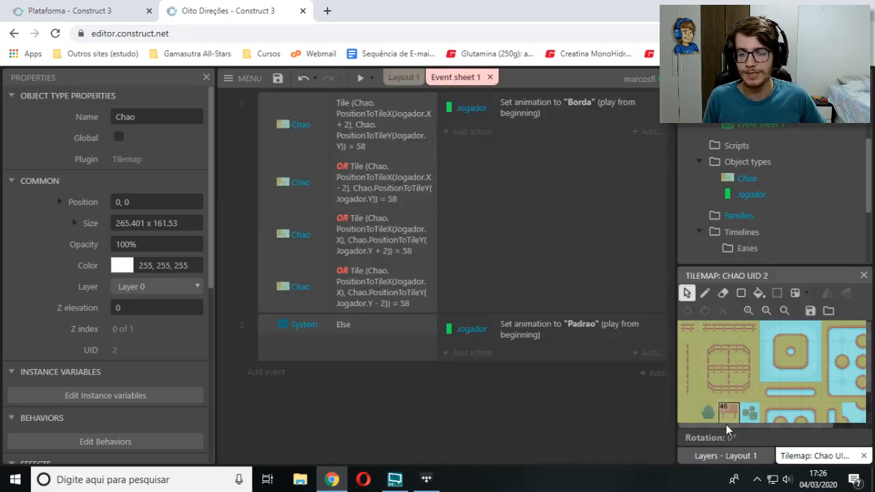
click(725, 456)
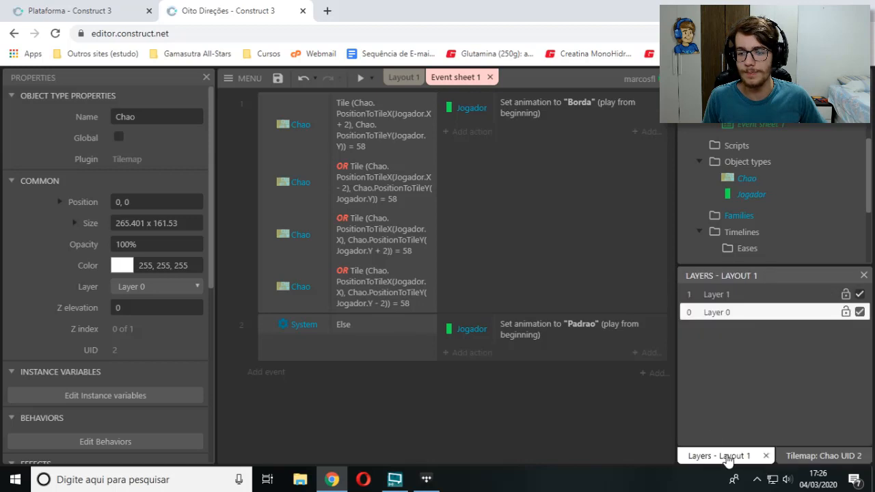
Search Jogador's conditions for "overla" and close the list without adding a condition
click(385, 123)
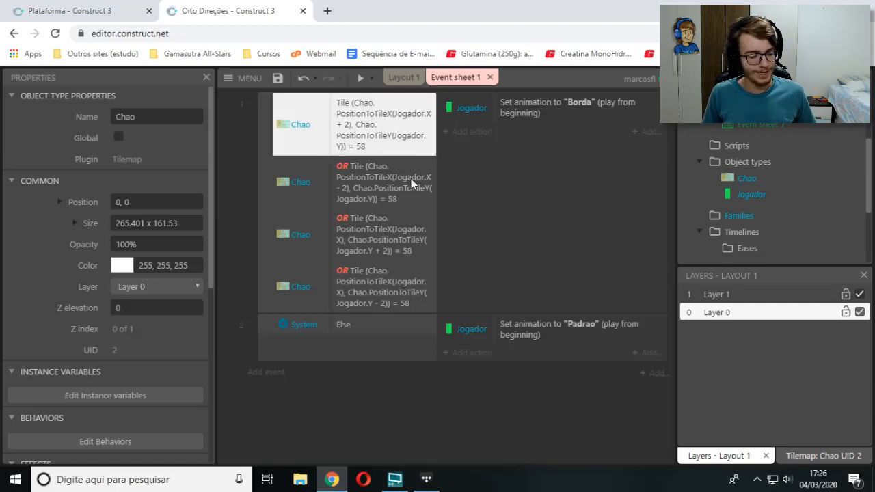
key(c)
double_click(404, 195)
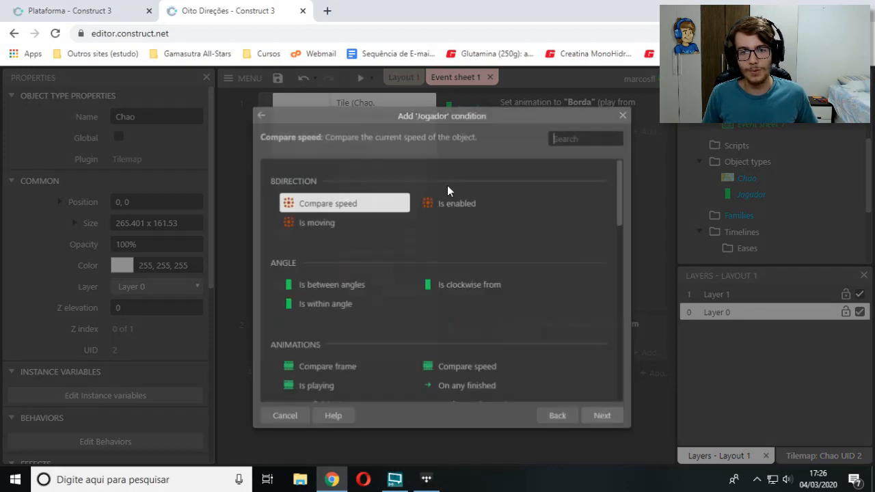
text(overla)
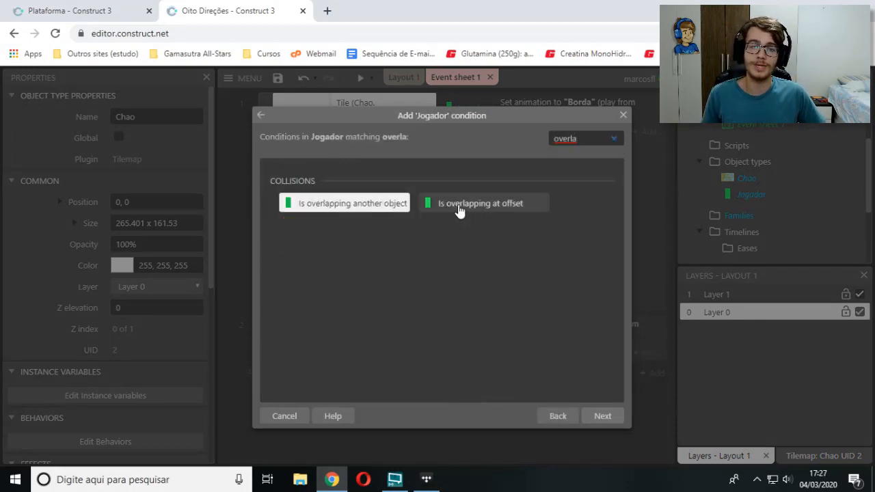
click(623, 117)
Compare the water tiles in Layout 1 with the first Chao tile condition in Event sheet 1
click(407, 78)
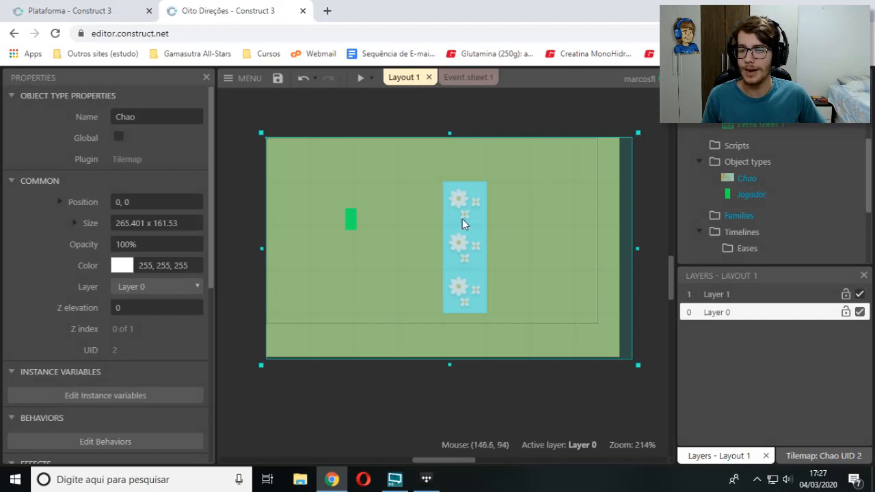
click(468, 80)
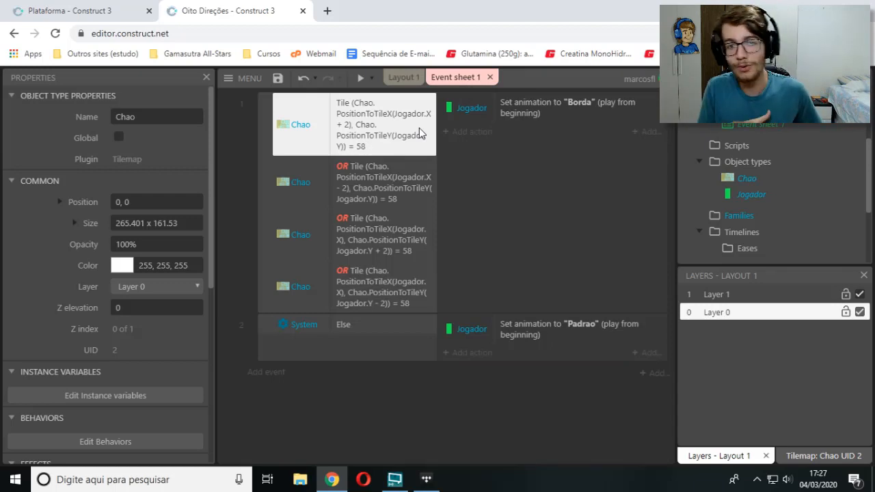
click(403, 78)
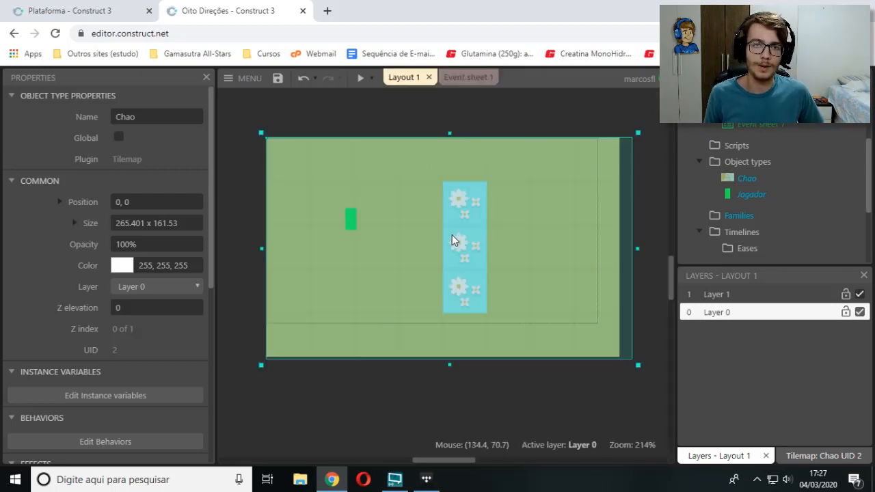
click(470, 78)
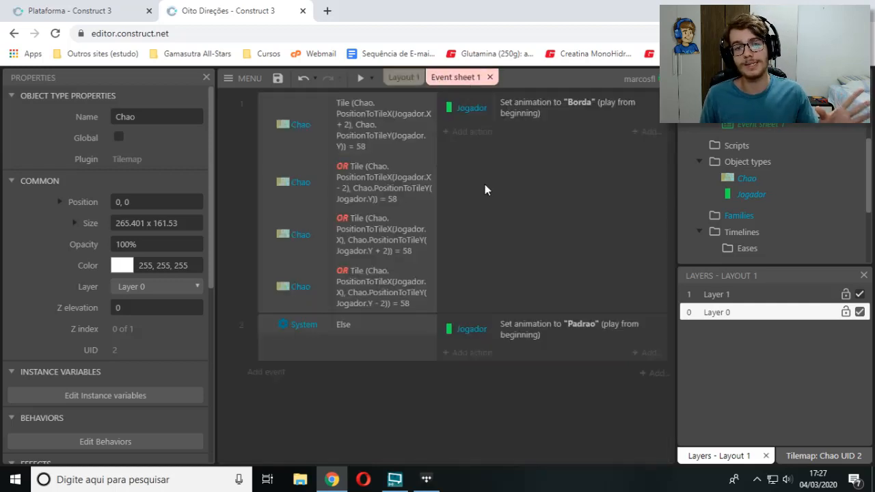
click(423, 135)
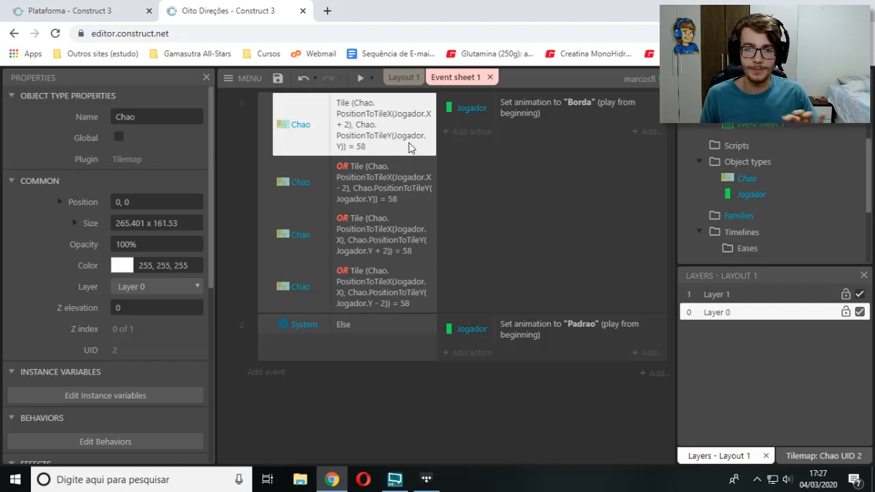
click(402, 77)
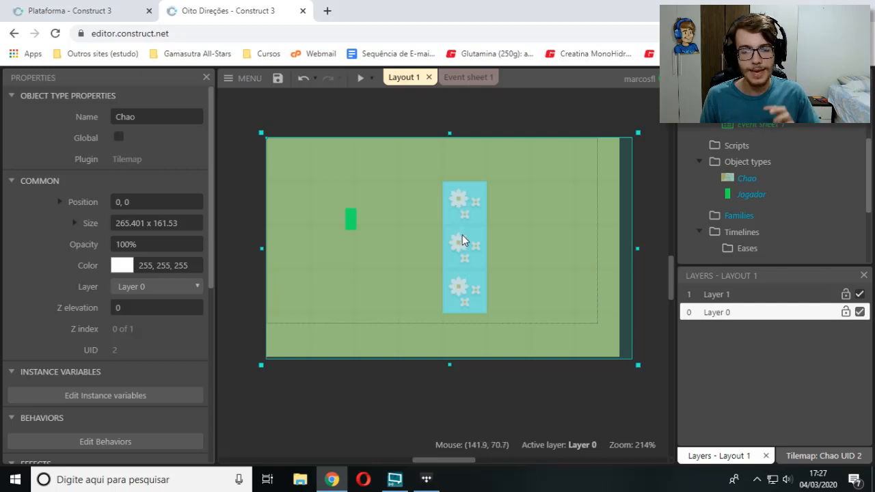
click(465, 78)
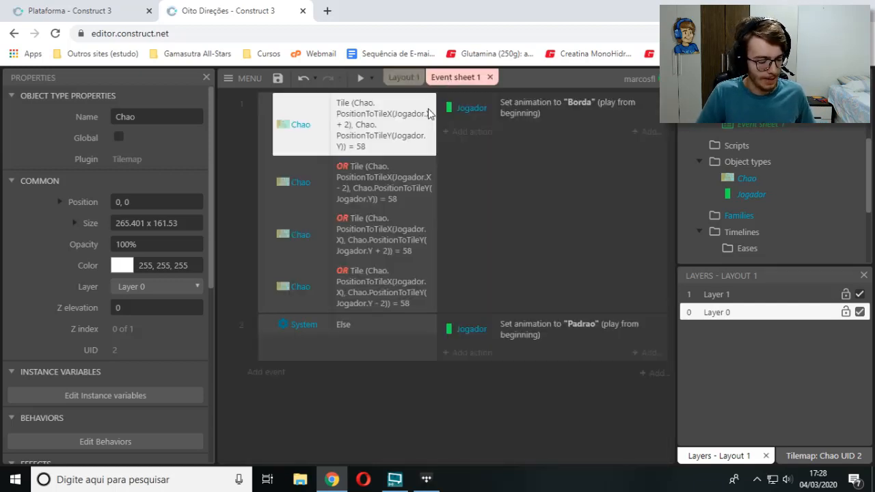
Inspect the parameters of Chao's Compare tile at condition, focusing on Tile X, and close them without adding the condition
key(c)
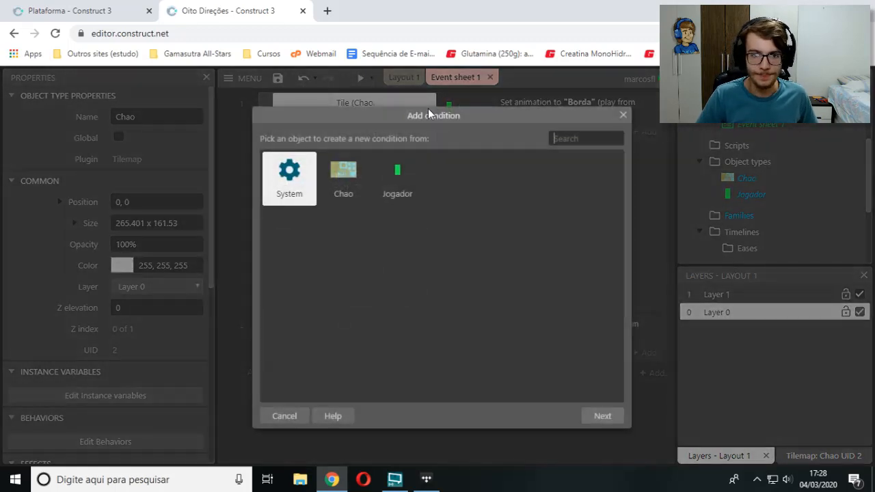
double_click(365, 188)
scroll(420, 212, down, 5)
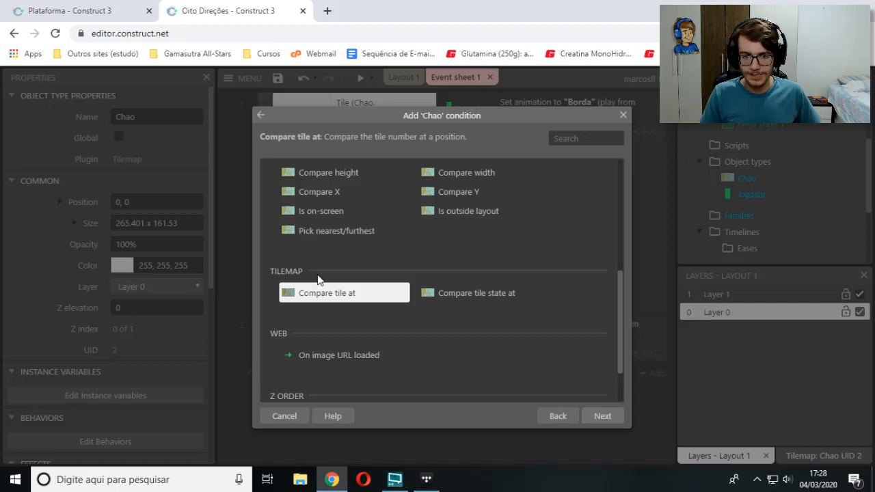
double_click(328, 295)
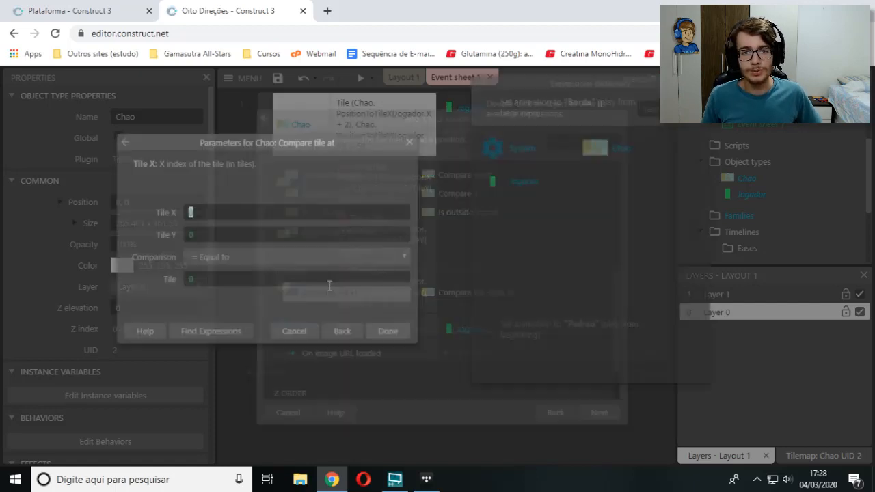
key(Tab)
click(233, 212)
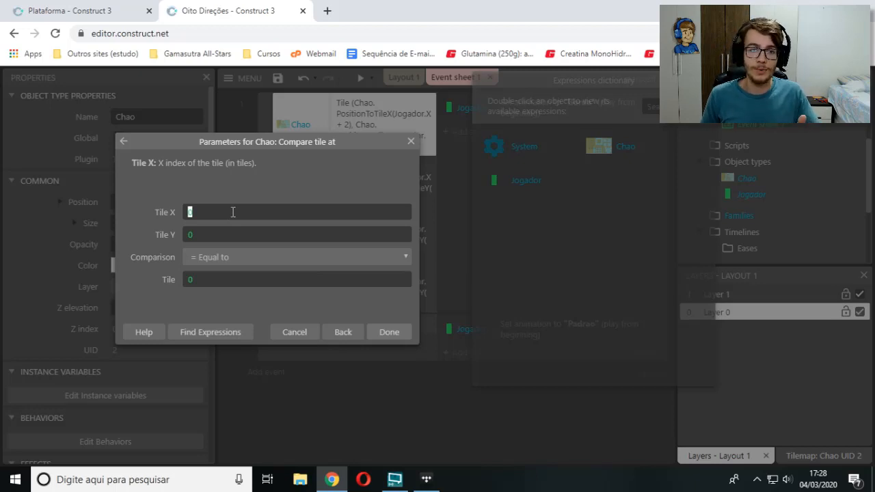
click(234, 213)
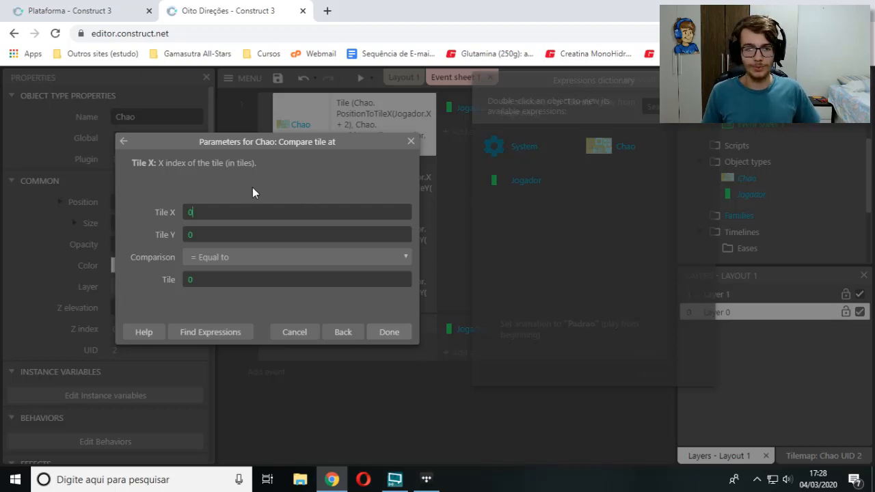
click(411, 141)
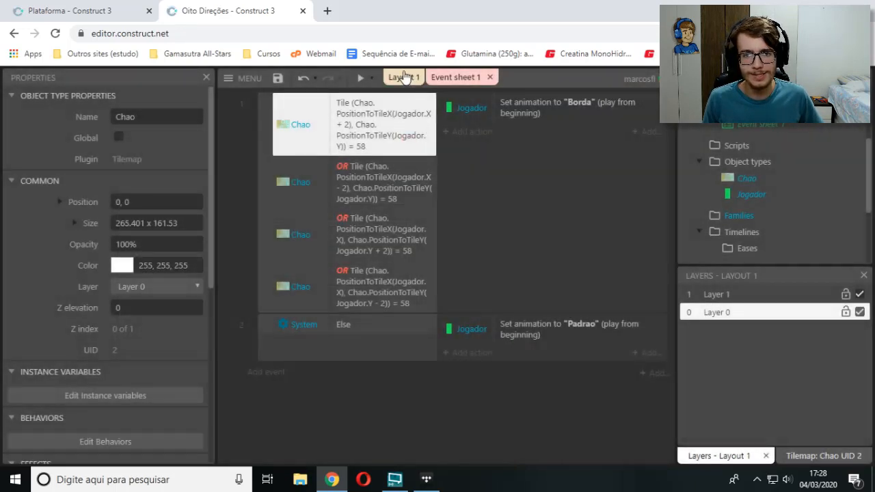
Show Layout 1, open Bloco de notas over it and write the tile coordinates 0,0 and 1,0 on the first line
click(403, 76)
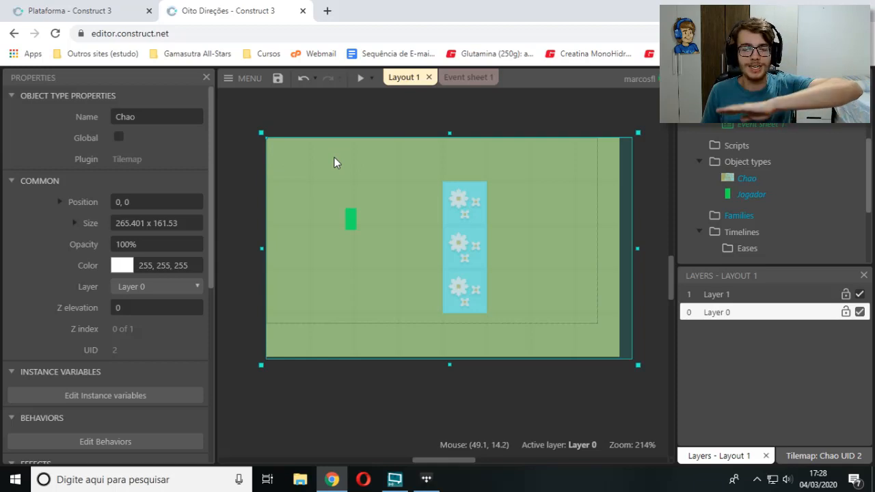
click(137, 480)
text(bloco)
key(Return)
drag(428, 43, 539, 57)
text(0,0)
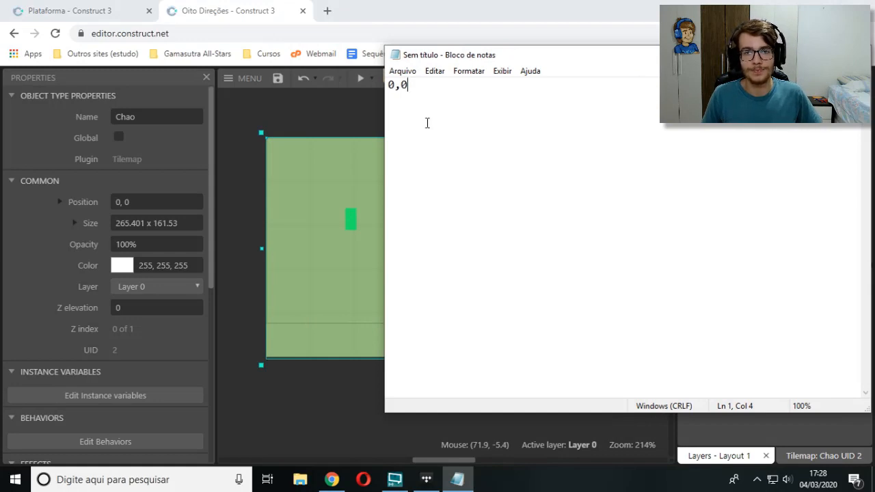
drag(441, 59, 501, 53)
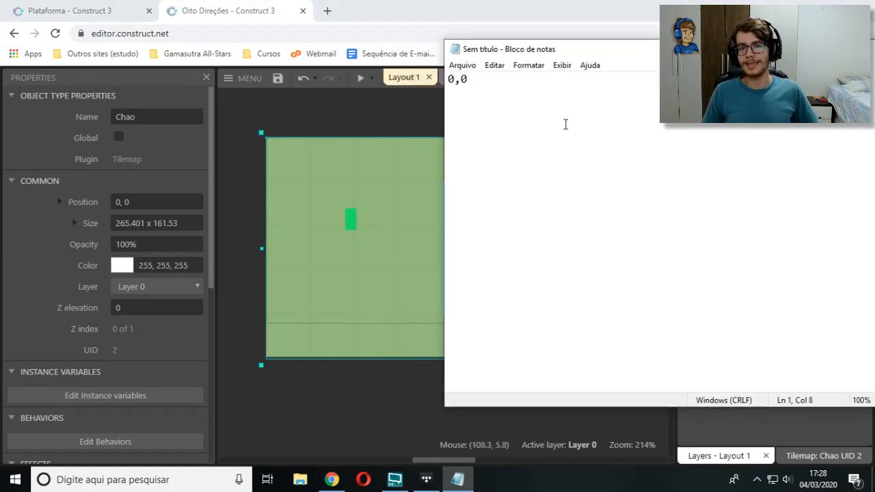
text(1,0)
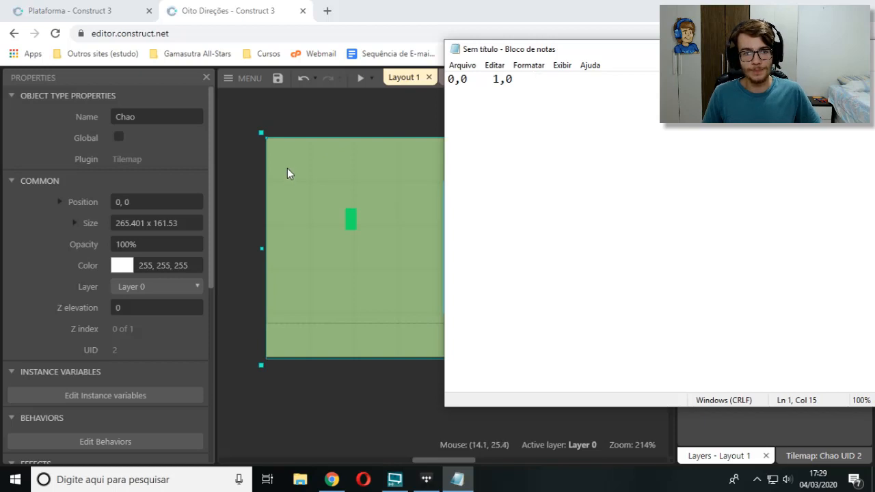
Write the tile coordinate 0,1 two lines below 0,0
key(Return)
key(Return)
text(0)
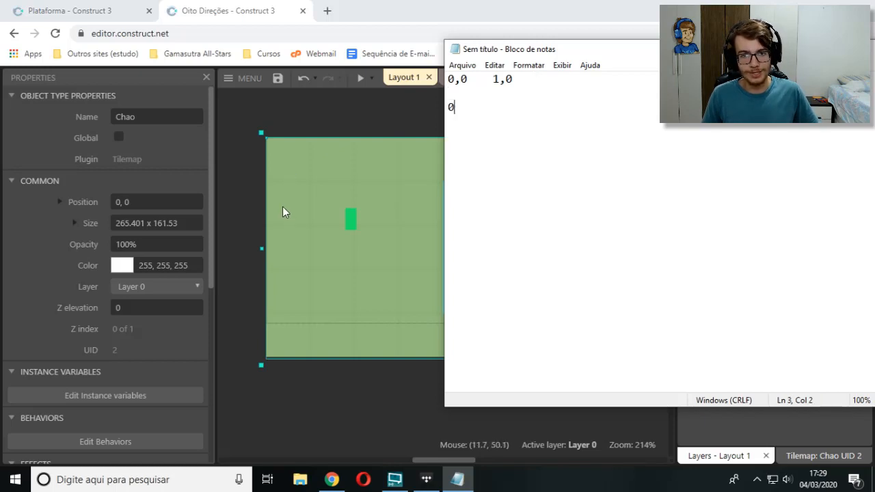
text(,1)
Append the tile coordinate 2,0 to the end of the first line
click(561, 93)
click(570, 81)
key(BackSpace)
text(2,0)
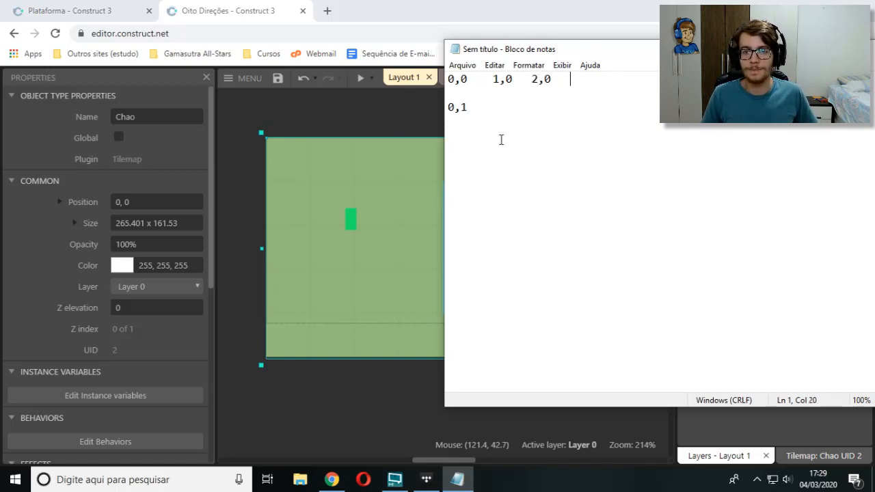
key(Return)
key(BackSpace)
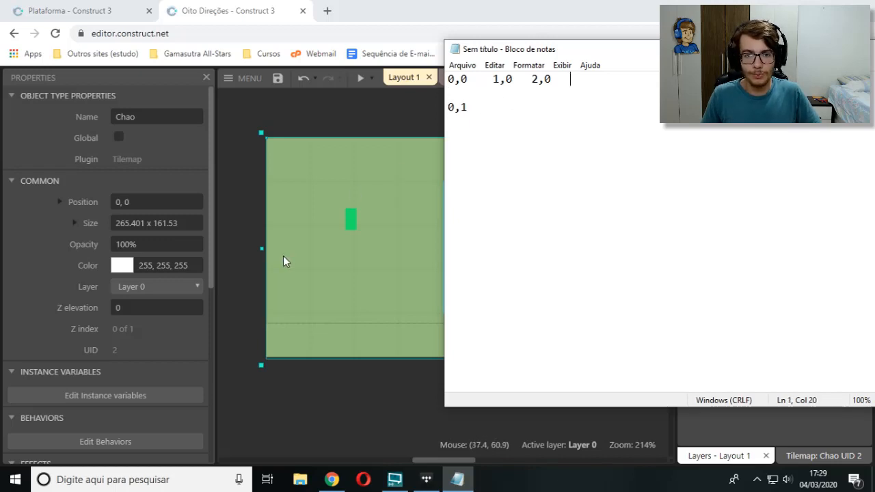
Write the tile coordinate 2,2 on the third line, aligned beneath 2,0
click(533, 115)
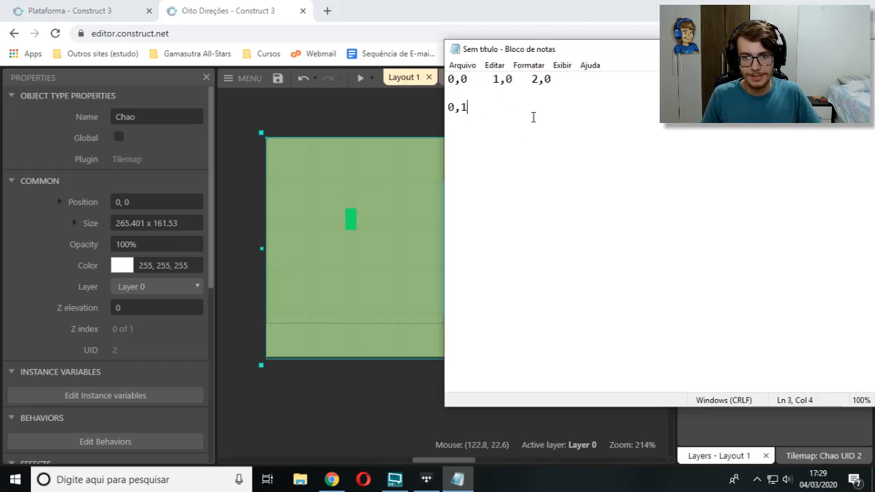
key(BackSpace)
key(BackSpace)
key(BackSpace)
text(2,2)
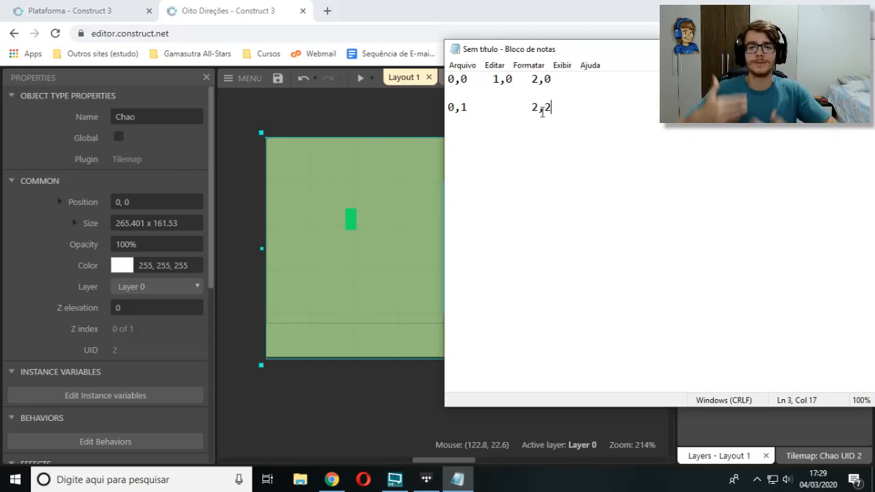
Close the note without saving it and return to Event sheet 1 in Construct 3
drag(624, 52, 422, 67)
key(alt+F4)
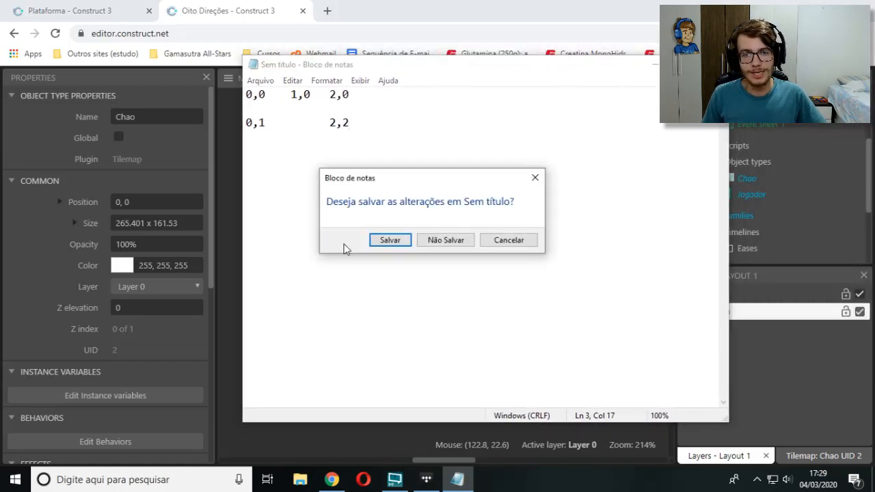
click(446, 246)
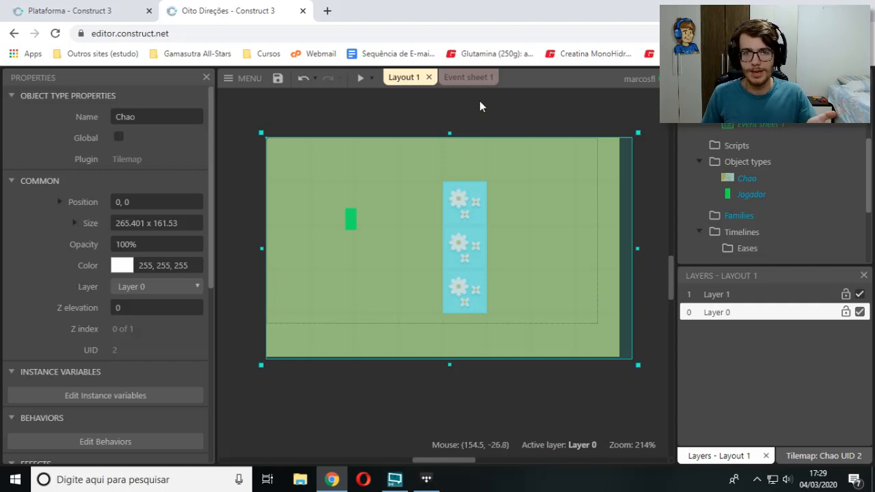
click(465, 77)
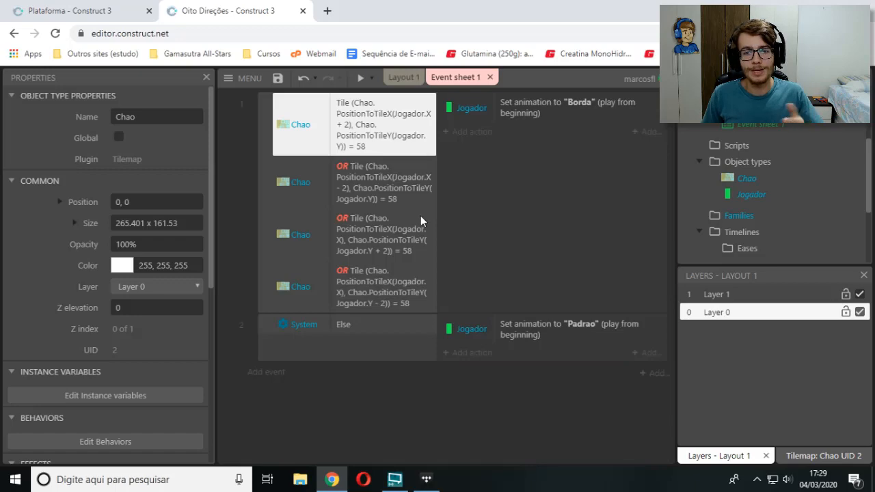
Clear the Tile X expression in the first Chao condition of event 1
double_click(398, 130)
click(338, 214)
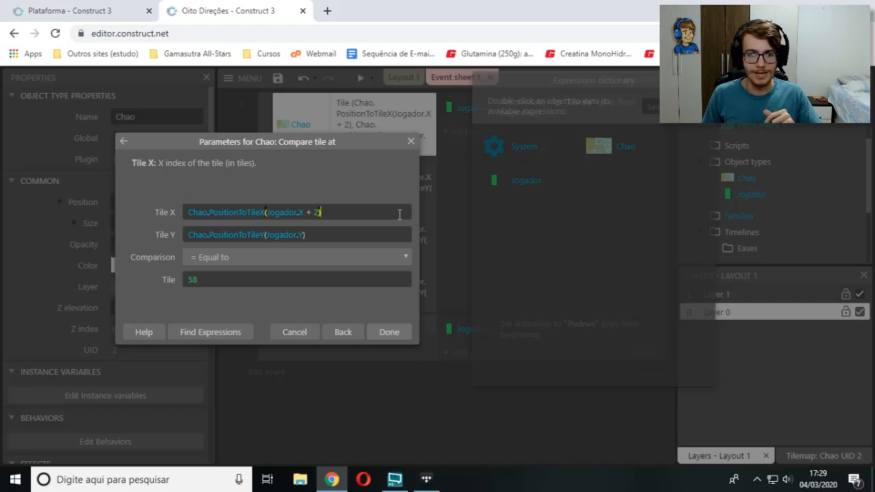
drag(325, 215, 174, 217)
text(0)
key(BackSpace)
text(21)
key(ctrl+a)
key(BackSpace)
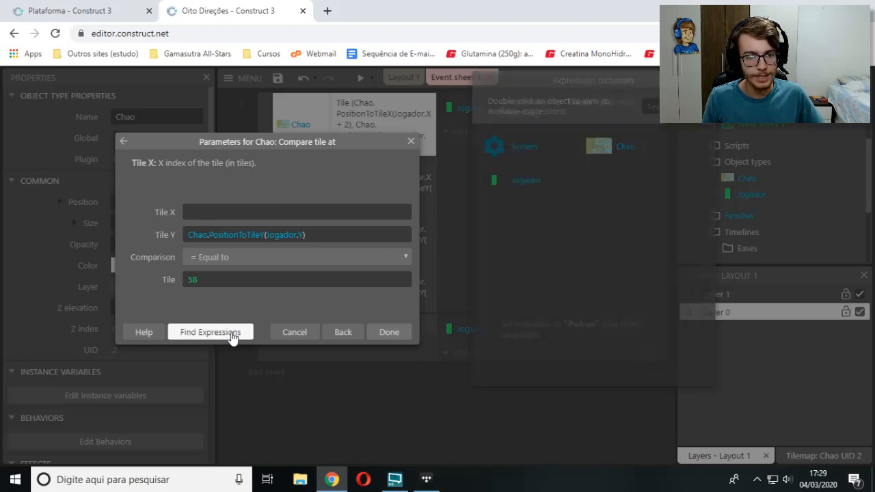
Insert Chao's PositionToTileX expression into the empty Tile X value using the expressions dictionary
click(230, 337)
click(231, 335)
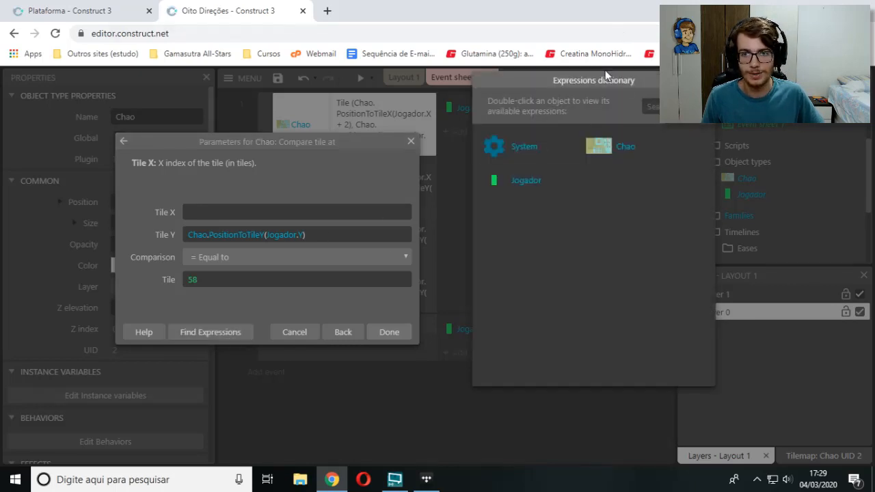
drag(602, 84, 586, 80)
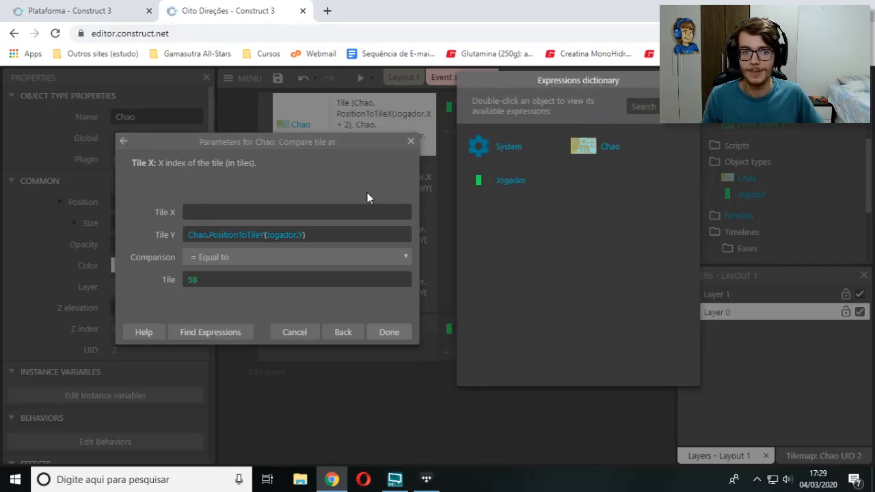
double_click(614, 152)
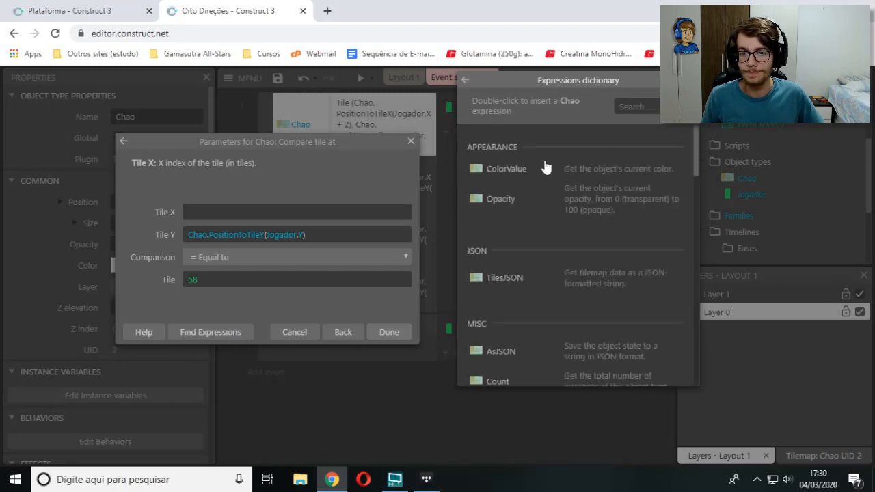
scroll(543, 174, down, 1)
scroll(542, 178, down, 7)
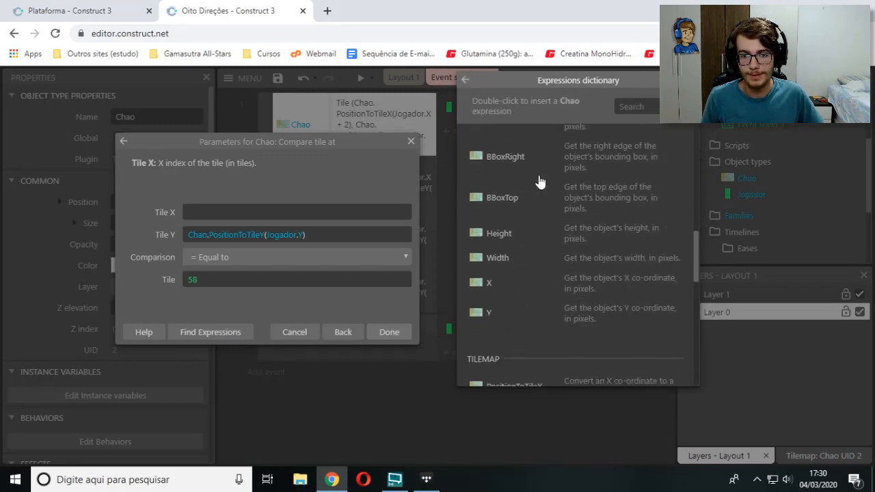
scroll(539, 181, down, 3)
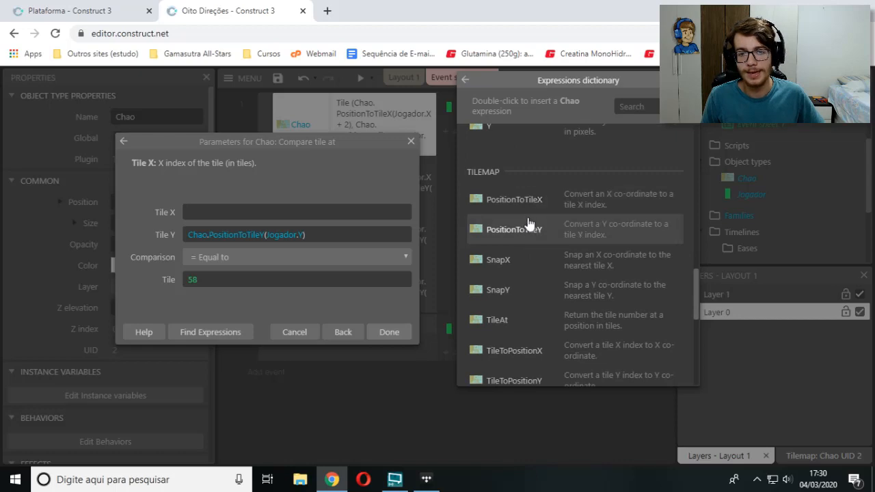
scroll(530, 226, down, 2)
scroll(529, 224, up, 2)
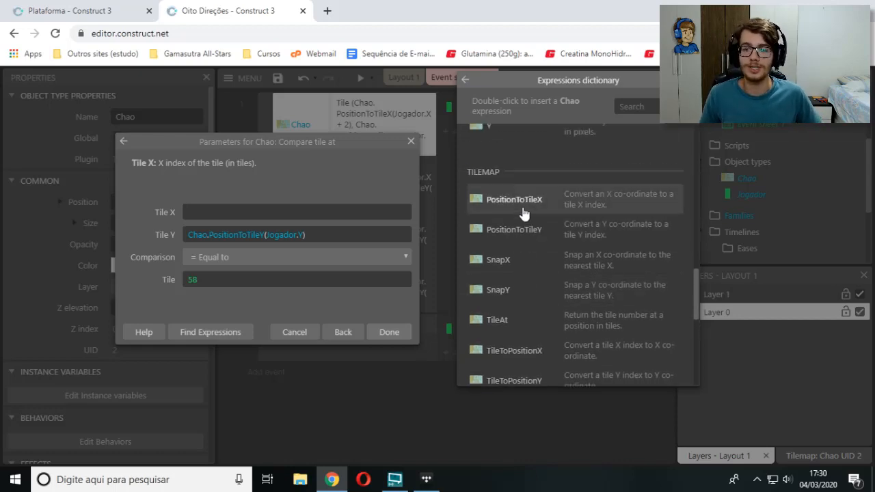
click(524, 214)
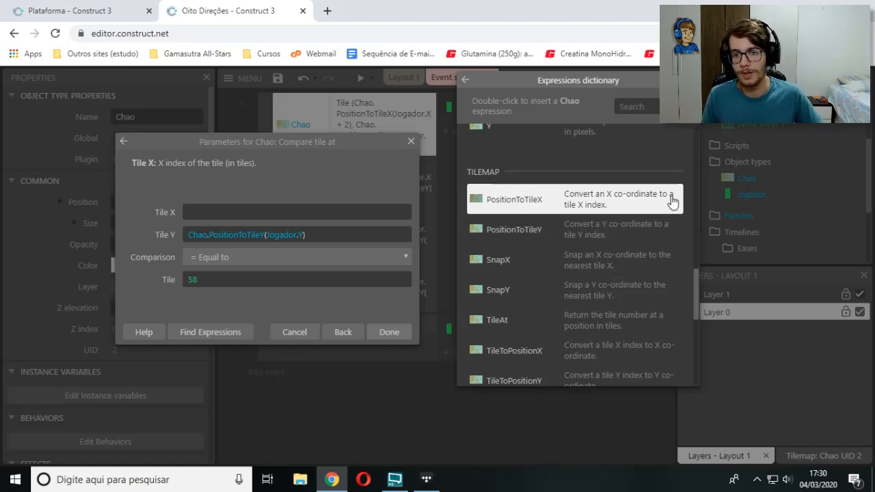
double_click(613, 200)
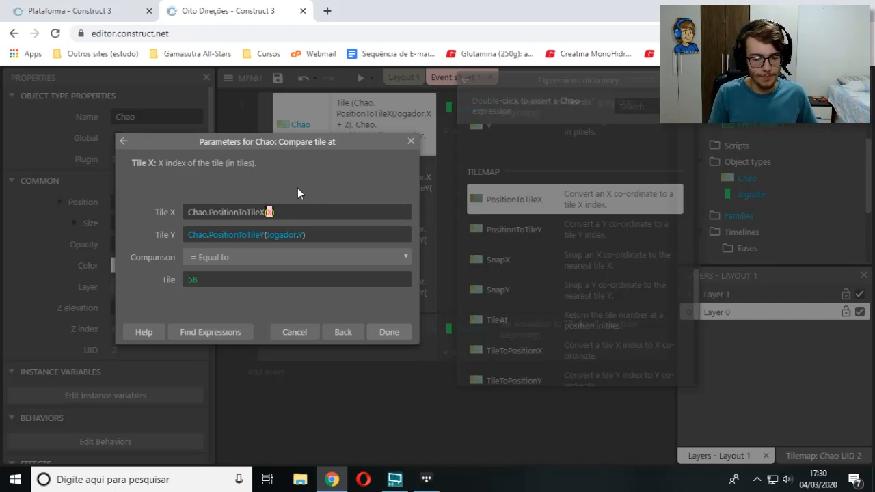
Complete the PositionToTileX argument with Jogador.X + 2, review the Tile Y and Tile values, and confirm the condition
text(Jogador.X + 2)
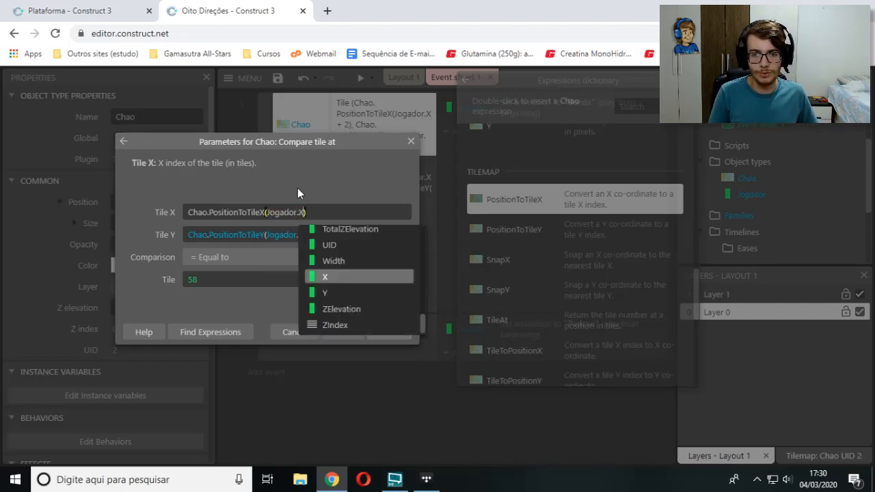
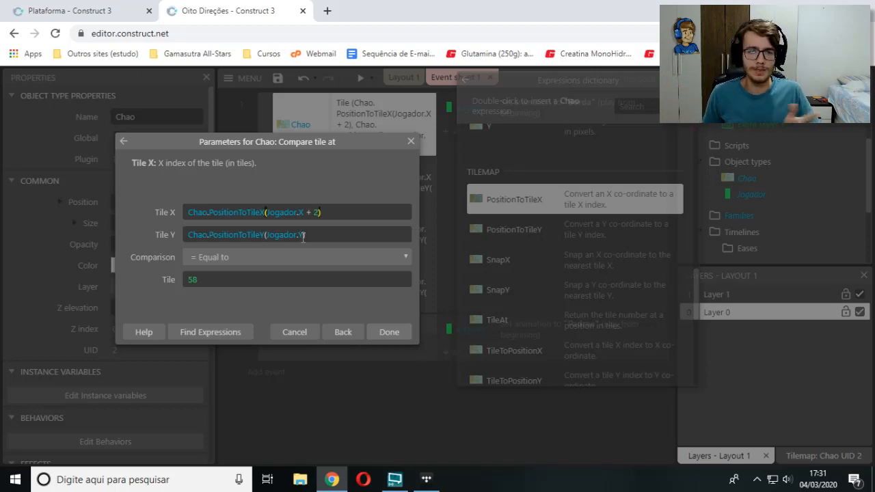
drag(305, 235, 180, 236)
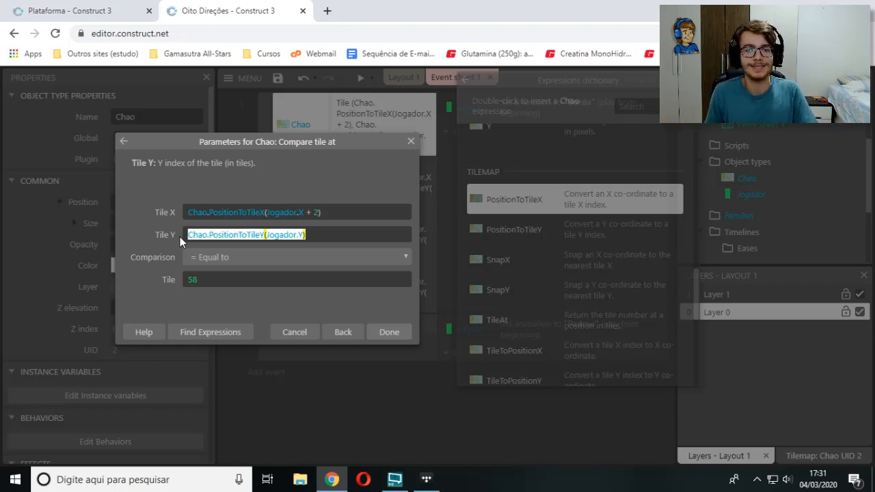
drag(200, 280, 166, 283)
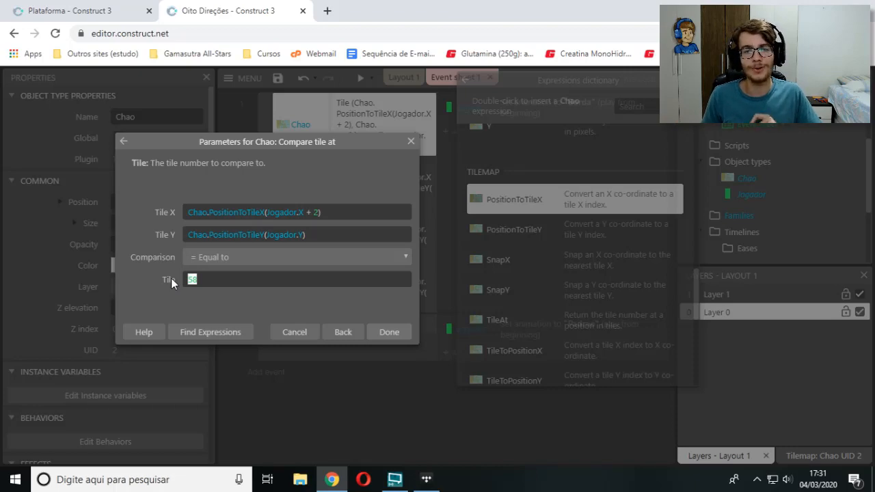
click(405, 334)
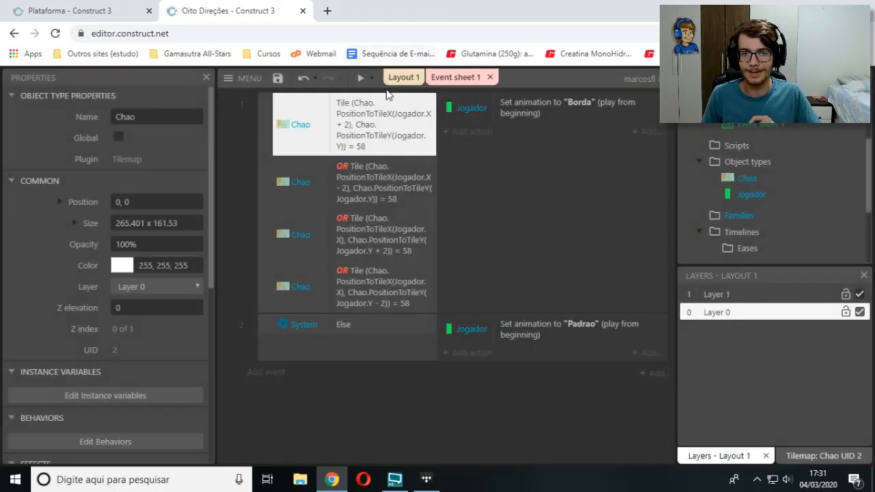
Look up the white-flower water tile's number in the Chao tileset on Layout 1 and return to Event sheet 1
click(402, 77)
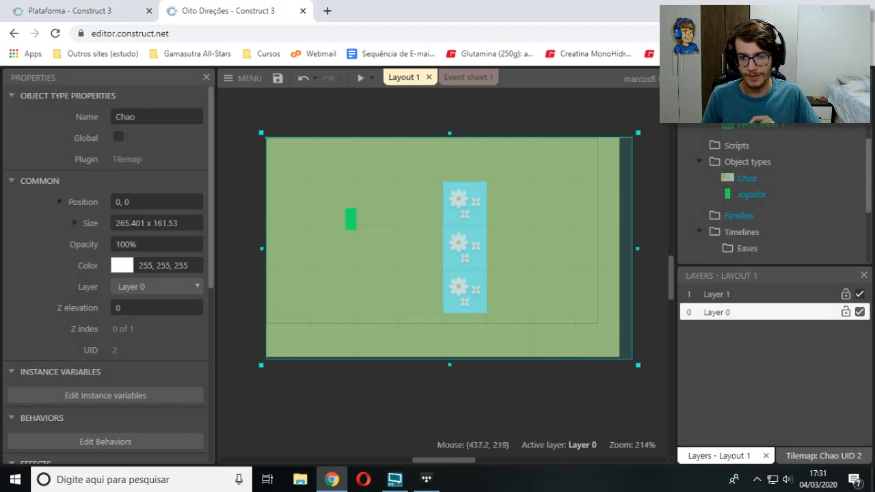
click(841, 456)
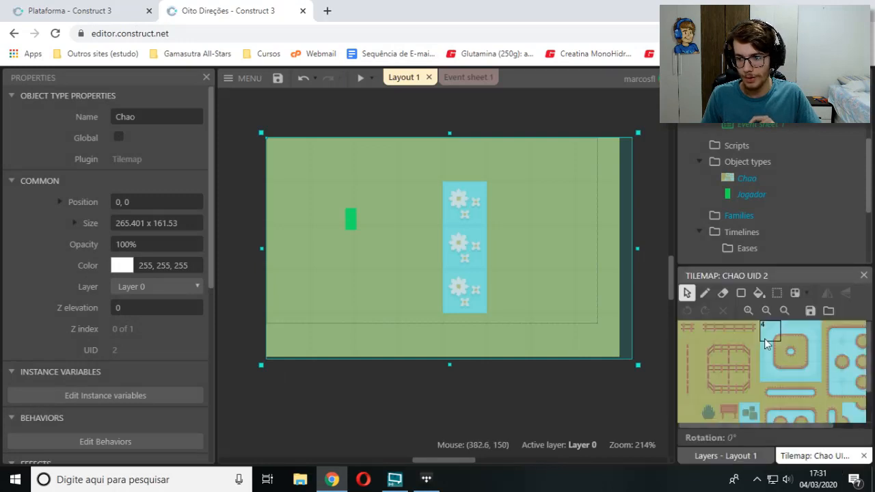
scroll(723, 347, down, 1)
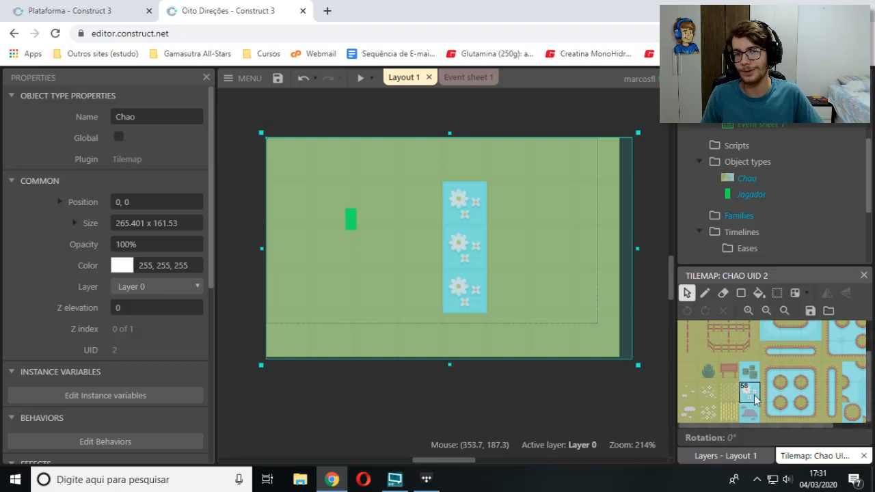
click(462, 78)
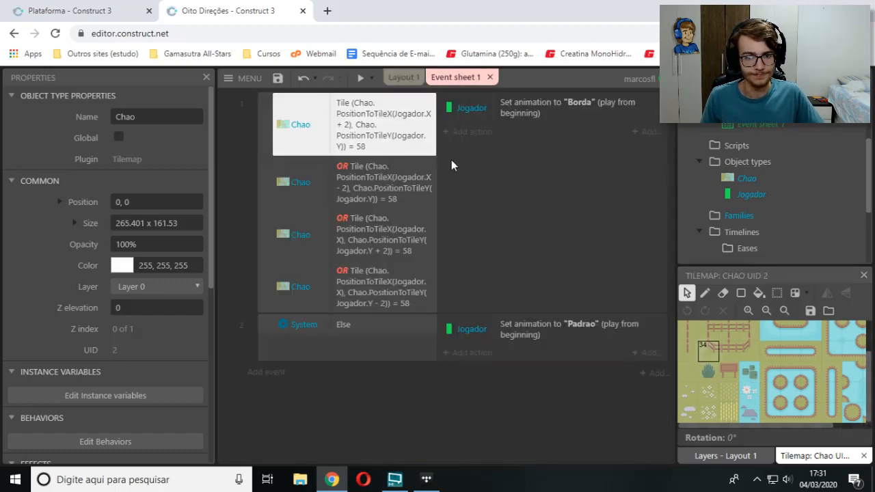
Review the Tile X expressions in the first and second Chao conditions
double_click(404, 140)
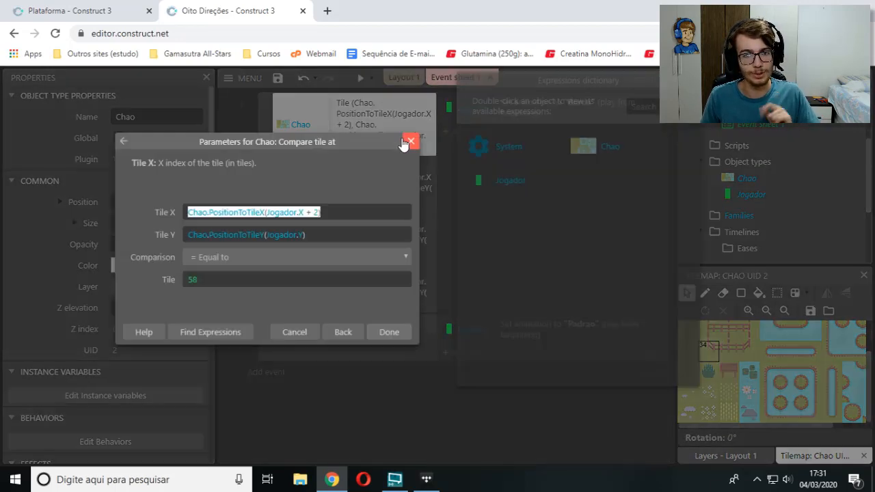
click(363, 216)
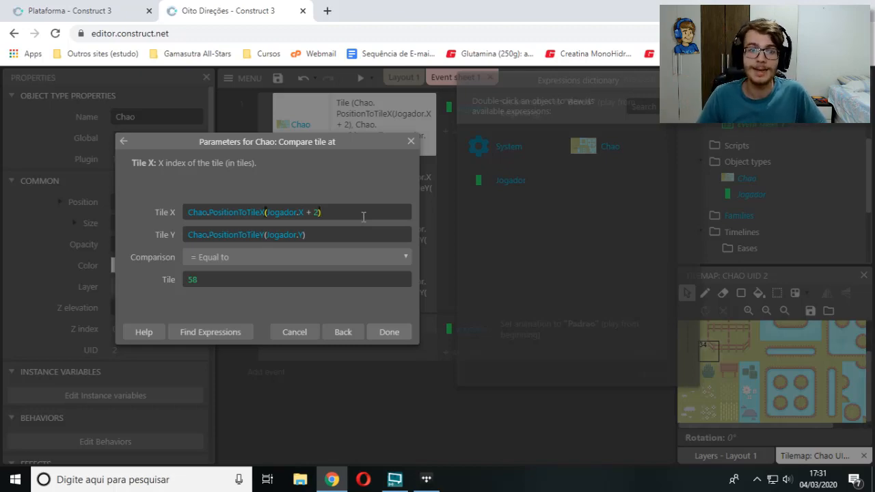
click(407, 332)
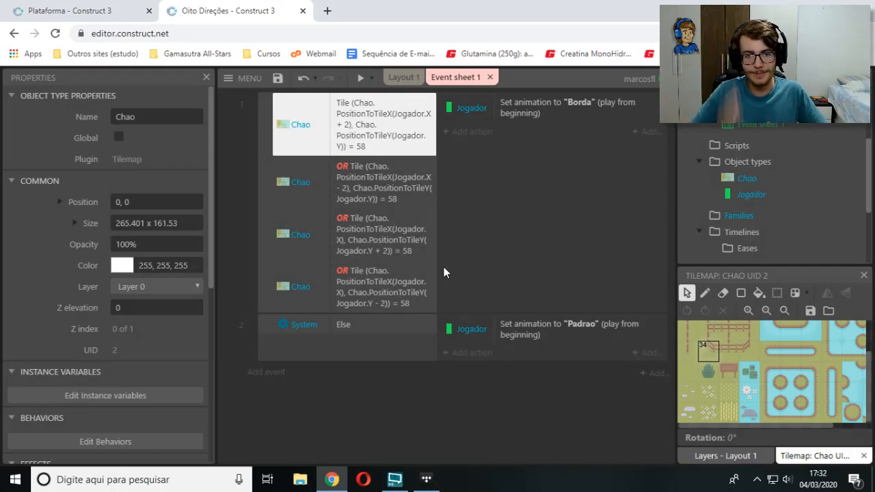
double_click(402, 198)
click(350, 212)
click(392, 331)
Set the third Chao condition's Tile Y to Chao.PositionToTileY(Jogador.Y + 4)
click(377, 246)
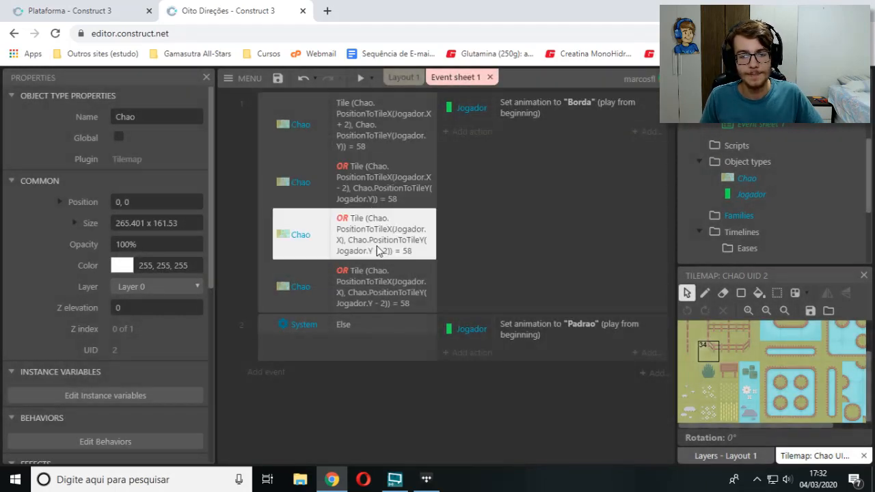
double_click(376, 246)
click(361, 235)
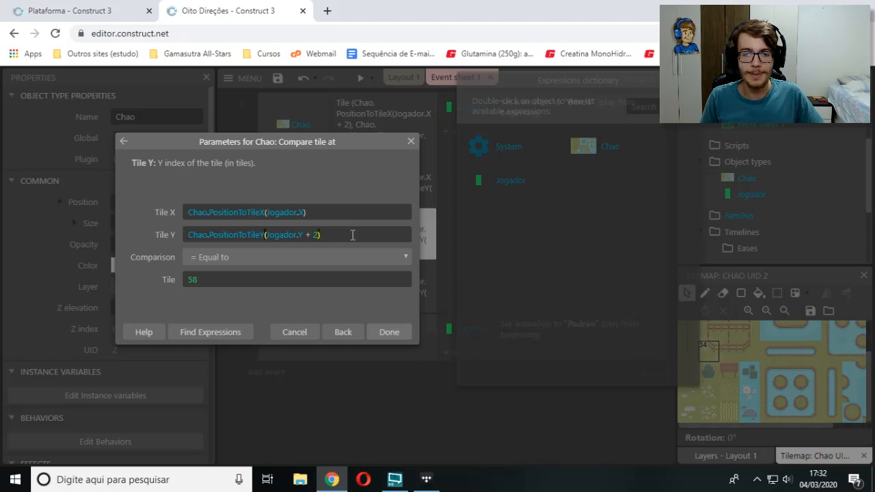
click(318, 234)
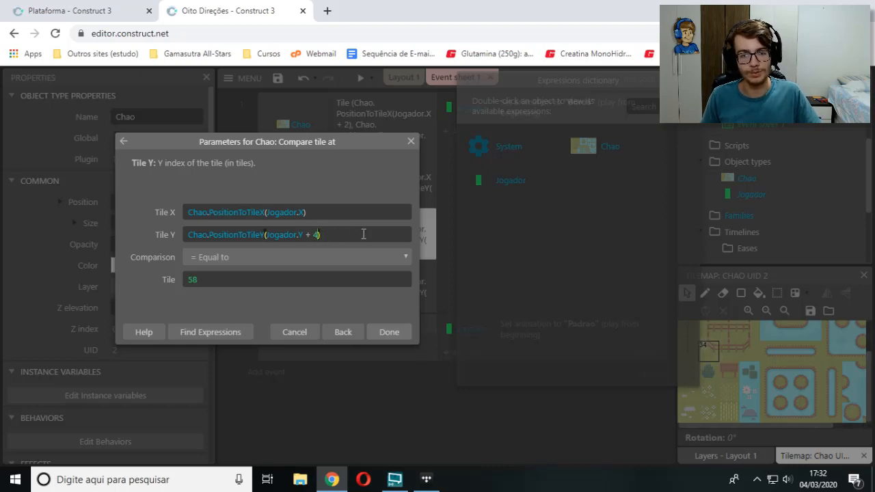
key(Return)
Preview Layout 1 and move the green player over the upper edge of the flower water tiles to test edge detection
click(404, 77)
click(361, 79)
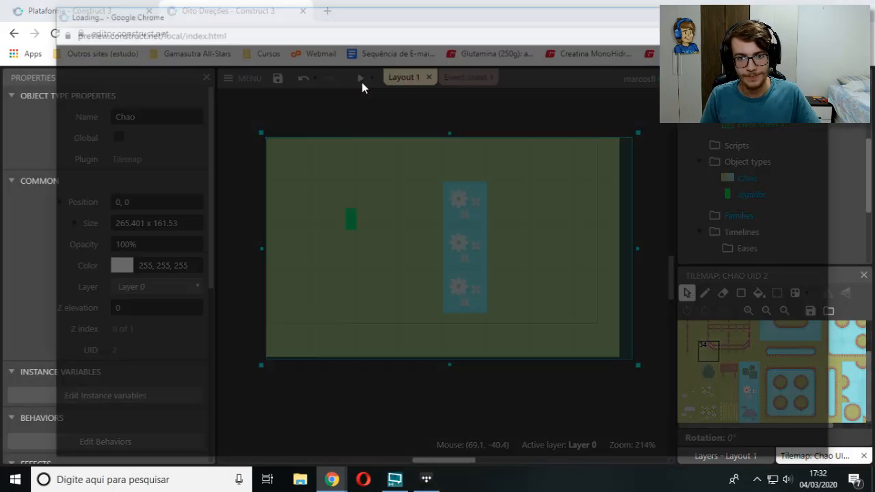
key(Right)
key(Up)
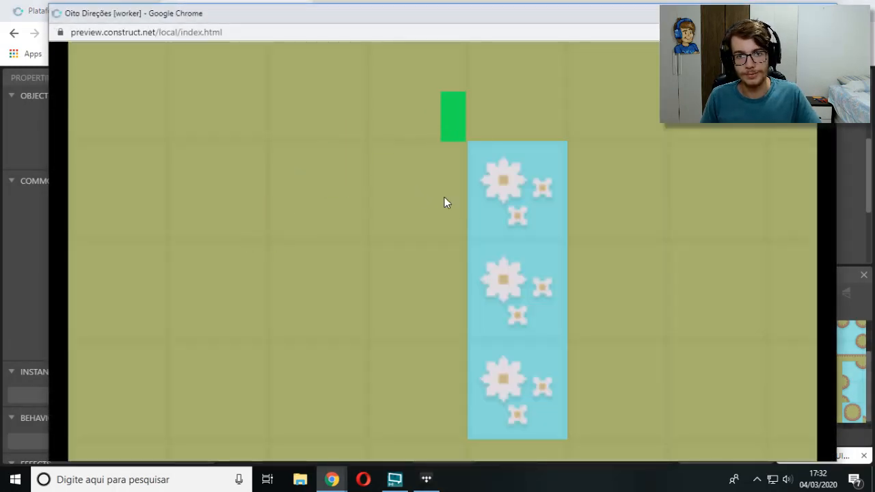
key(Right)
key(Up)
key(Up)
key(Down)
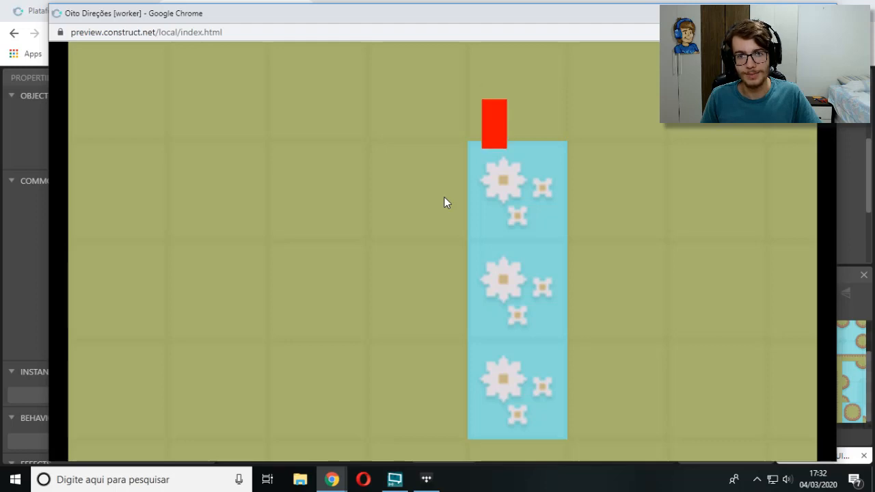
key(Up)
key(Down)
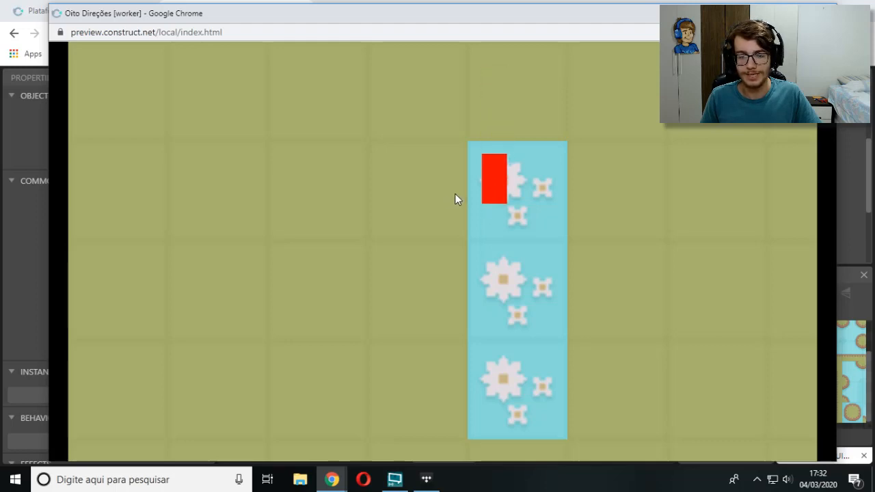
Move the player in circles inside the flower water tiles to check its animation away from the edges
key(Right)
key(Left)
key(Down)
key(Right)
key(Up)
key(Left)
key(Down)
key(Right)
key(Up)
key(Left)
key(Down)
key(Right)
key(Left)
key(Up)
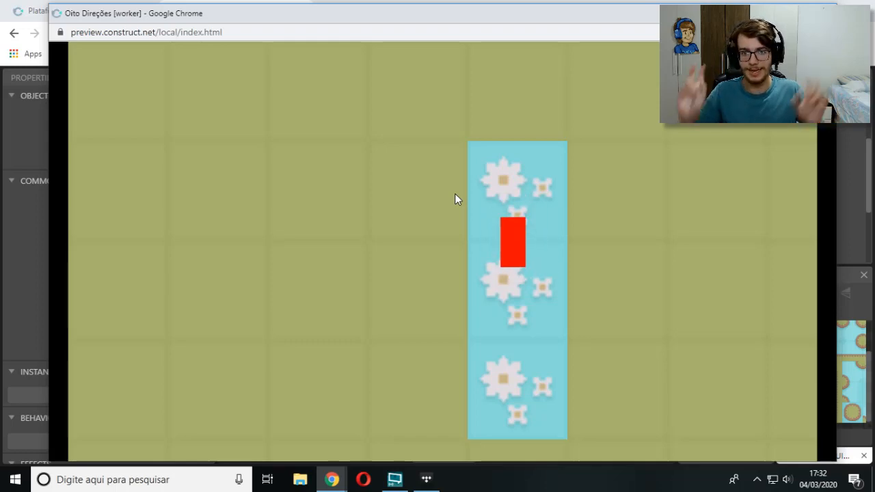
Test the player's vertical movement within the flower water tiles, and return to Event sheet 1 in the editor
key(Up)
key(Down)
key(Up)
key(Down)
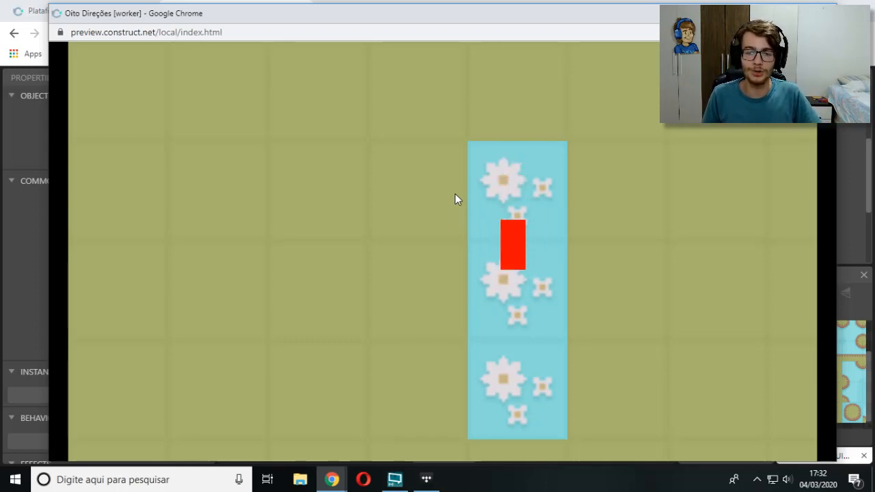
key(Down)
key(Up)
key(Up)
key(Down)
key(Up)
key(Down)
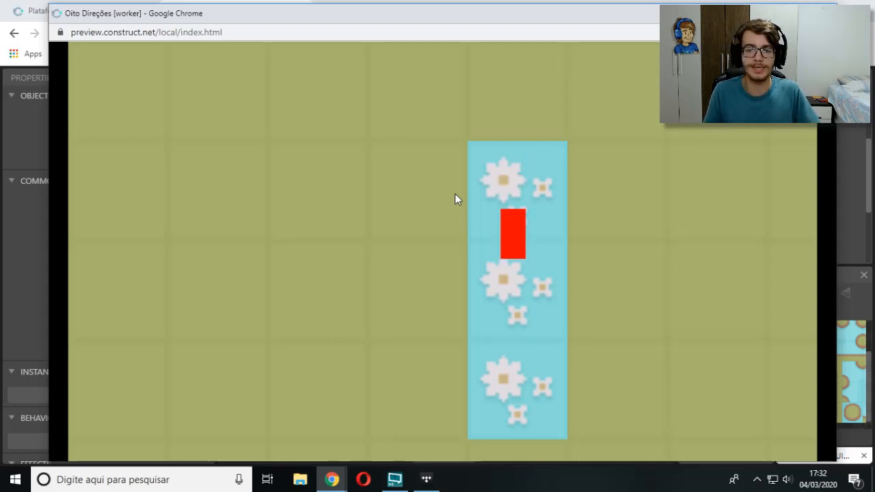
key(Up)
key(Up)
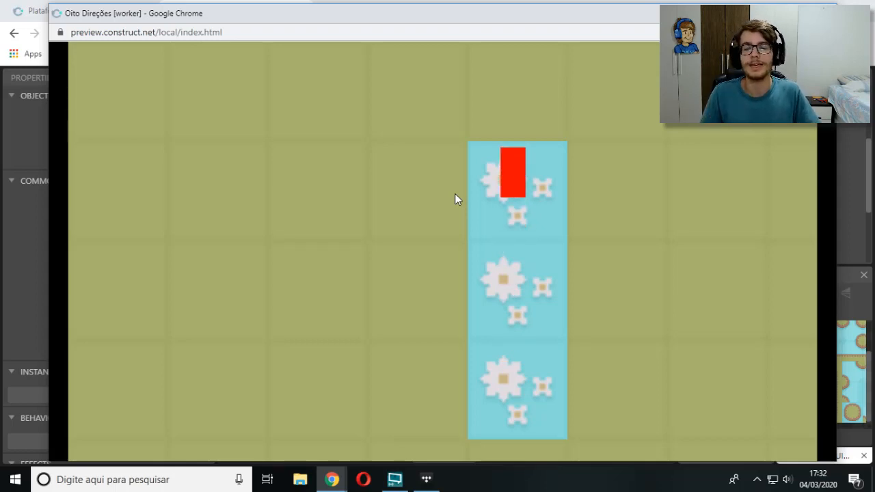
key(Down)
key(Down)
key(Up)
key(Down)
key(Up)
key(Down)
key(Up)
key(Up)
key(Down)
key(Up)
key(Right)
key(alt+Tab)
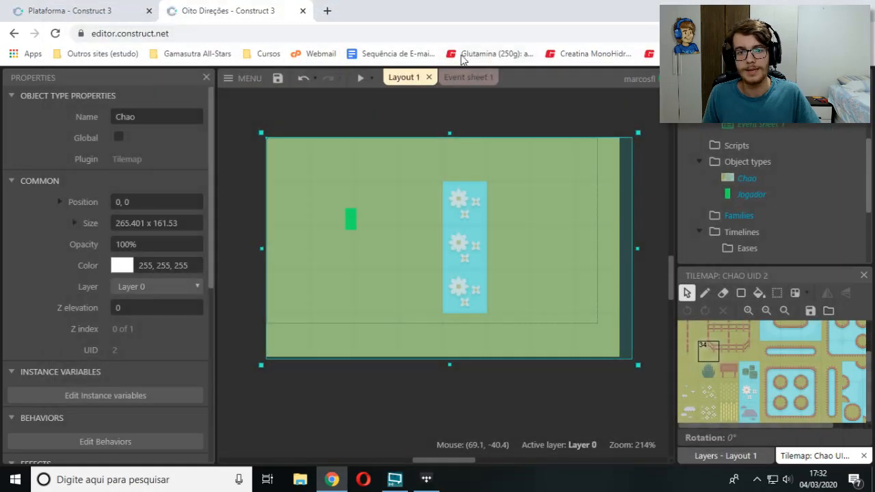
click(470, 78)
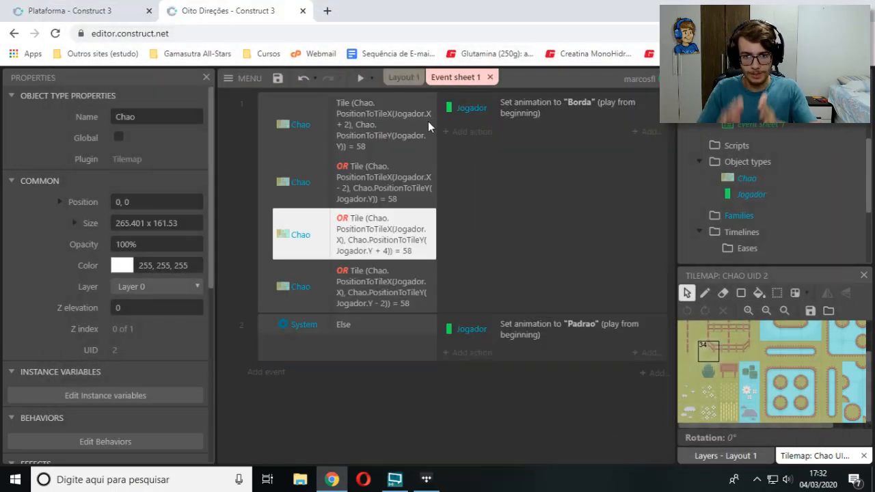
Inspect the Tile X and Tile Y expressions of the first Chao tile condition, leaving its parameters unedited
double_click(394, 141)
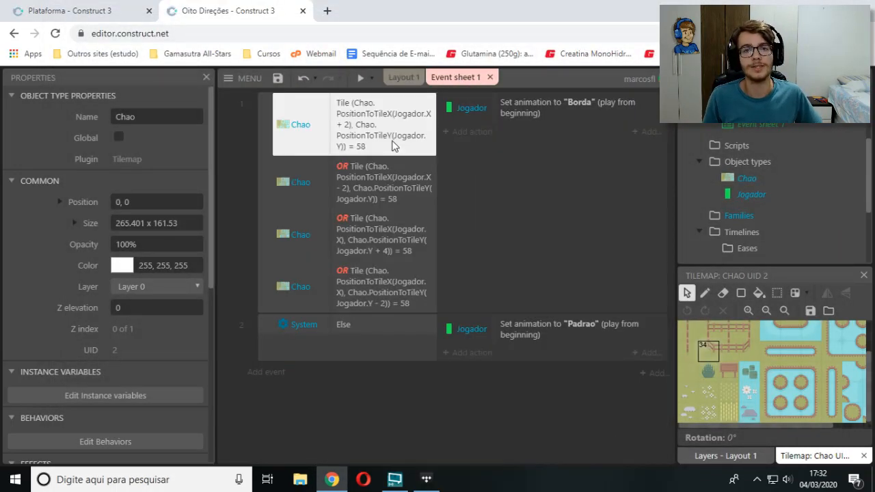
click(305, 213)
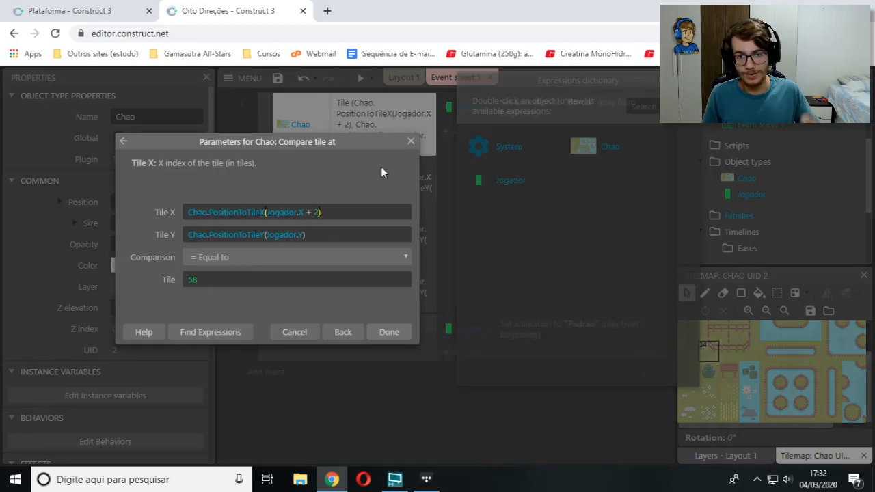
click(411, 141)
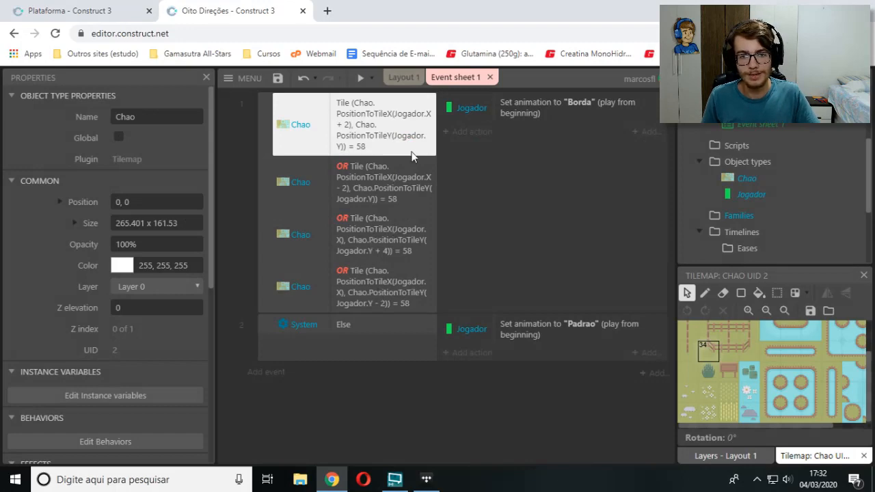
Preview Layout 1, move the player around the lower edge of the flower water tiles to test edge detection, and return to the editor
click(403, 77)
click(360, 78)
key(Down)
key(Right)
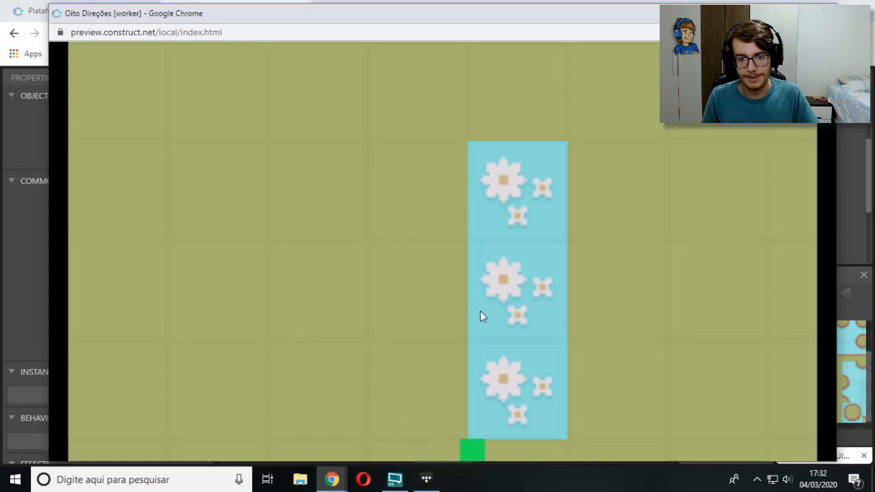
key(Up)
key(Right)
key(Left)
key(Right)
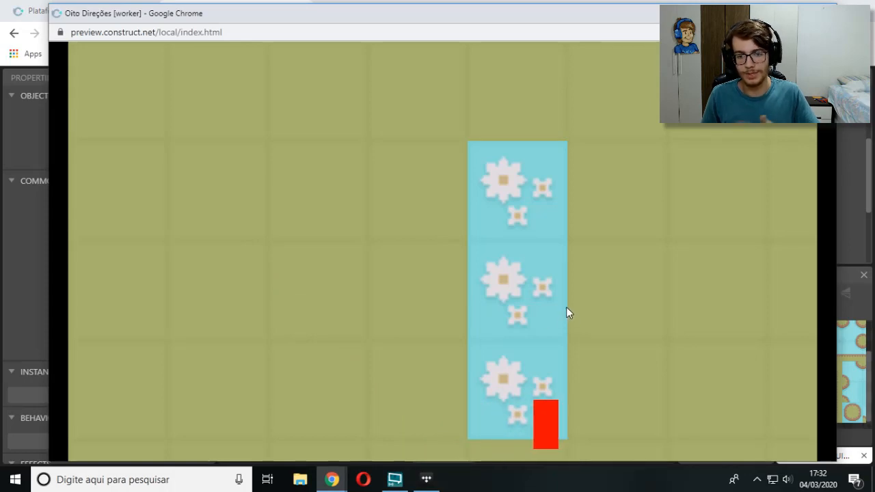
key(alt+Tab)
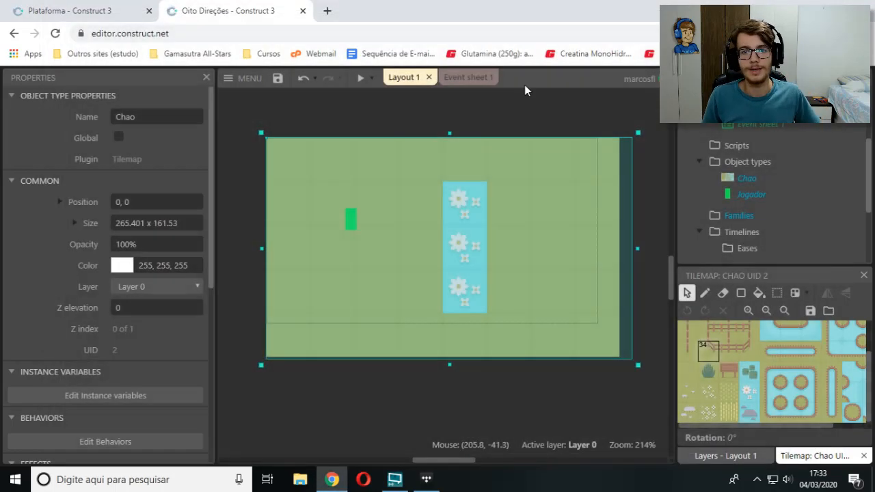
Review the Chao edge conditions and the Jogador "Borda" animation action in Event sheet 1
click(475, 81)
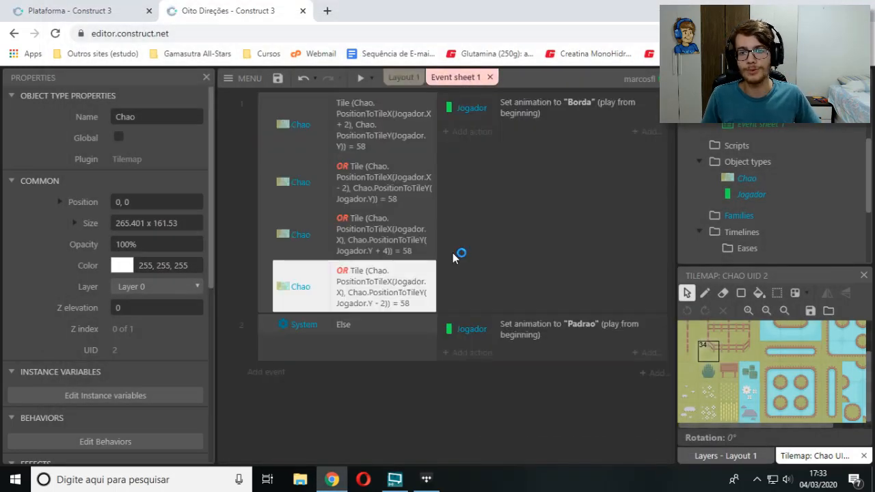
click(547, 117)
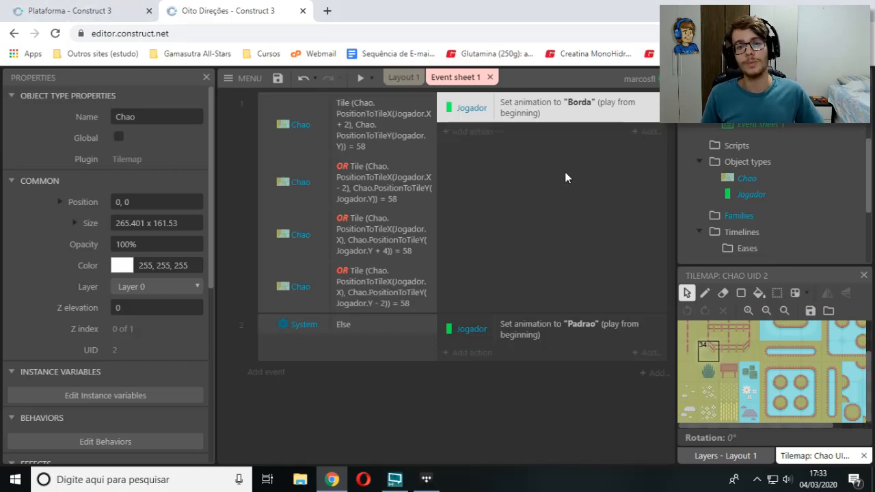
click(548, 205)
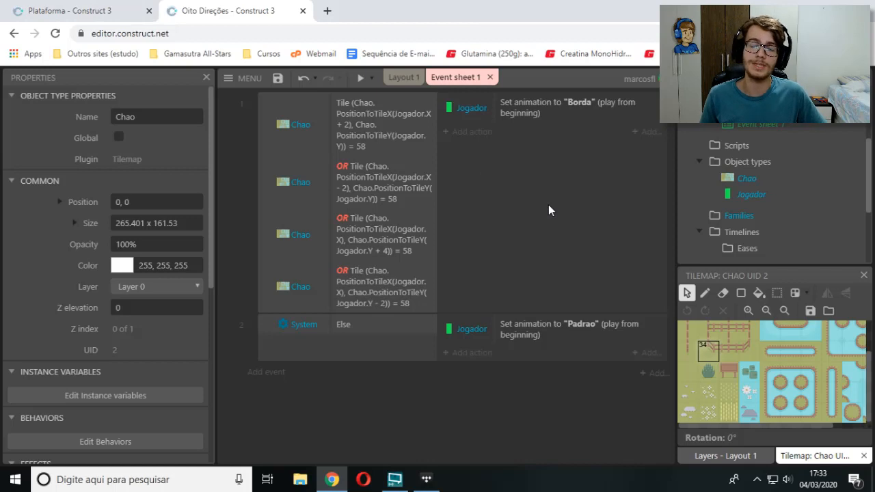